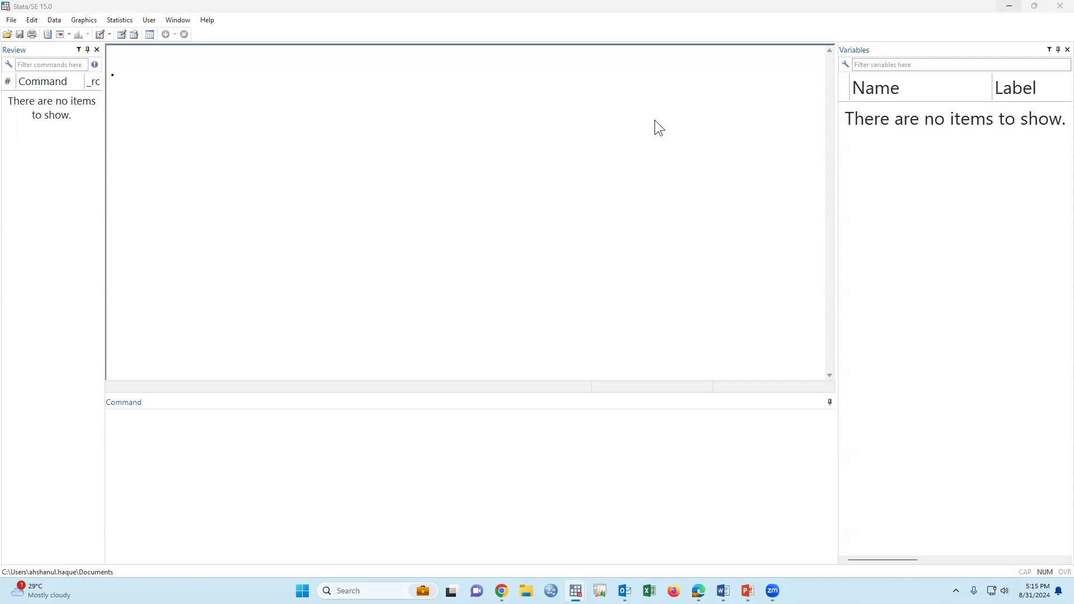
Open the dataset Multi_Expo_case_control.dta from D:\abc and widen the variable list so its labels are readable.
left_click(8, 34)
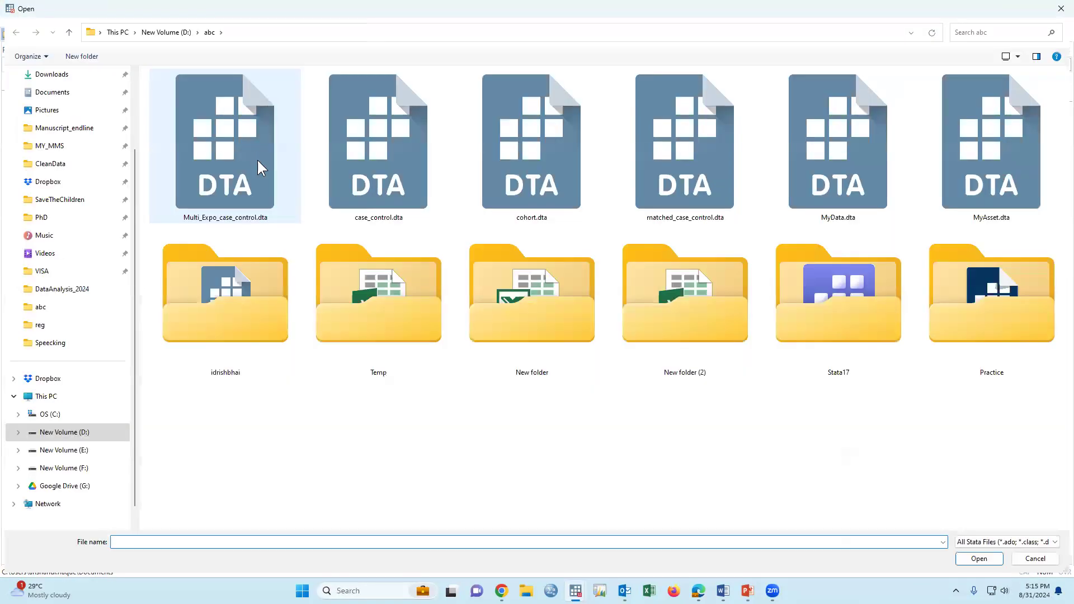
double_click(247, 183)
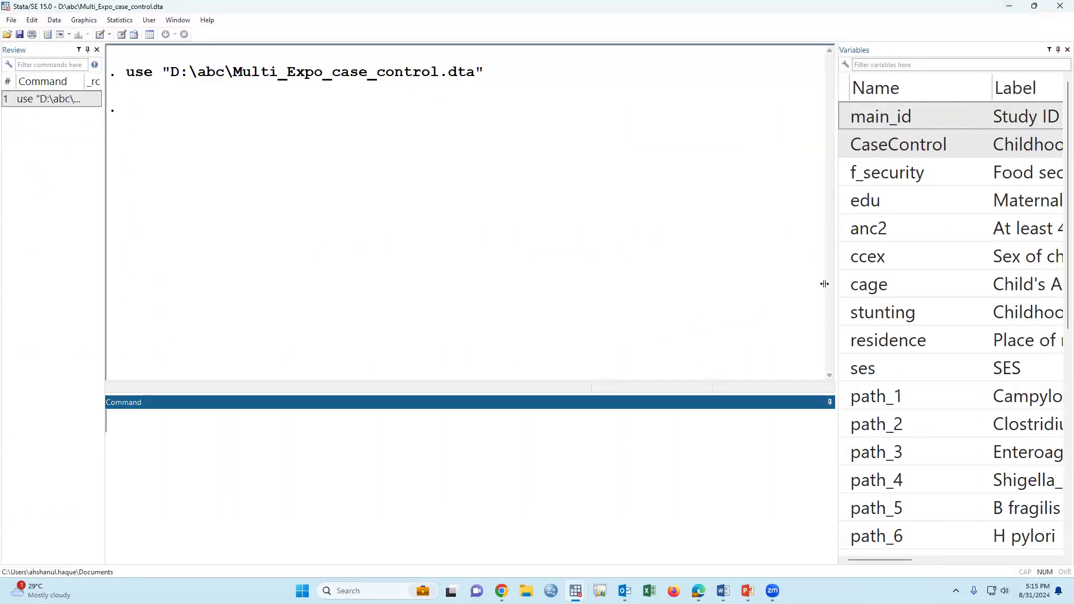
left_click_drag(837, 287, 734, 252)
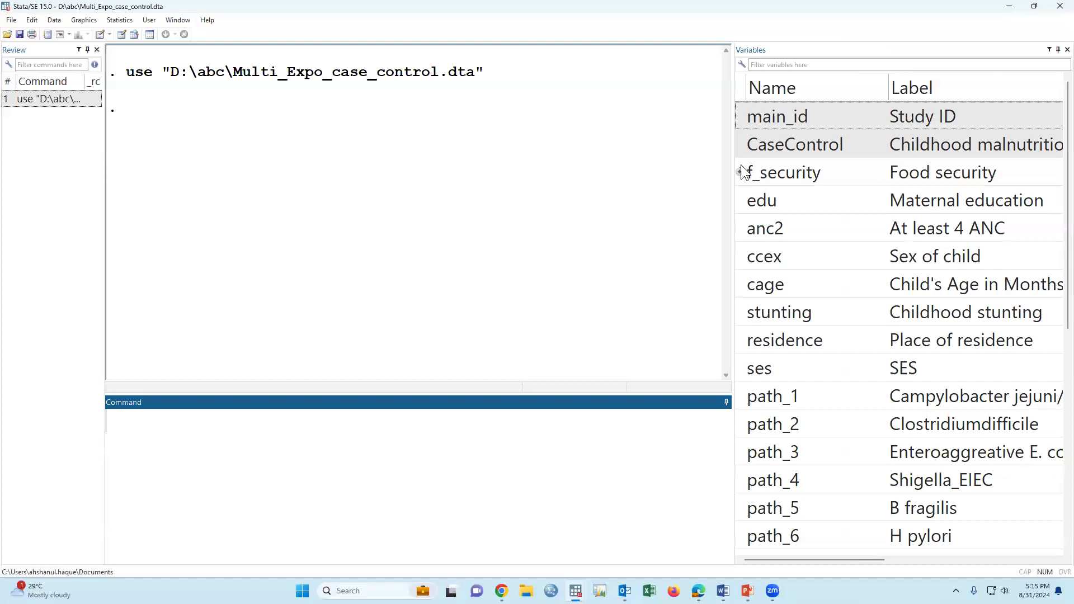
left_click(738, 146)
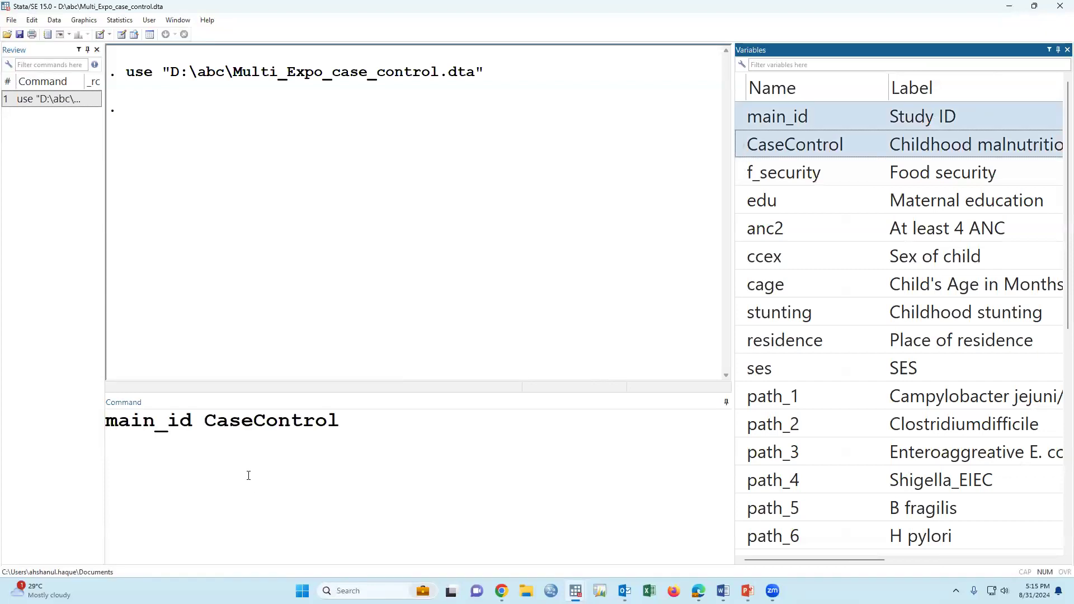
left_click_drag(431, 444, 5, 420)
key("BackSpace")
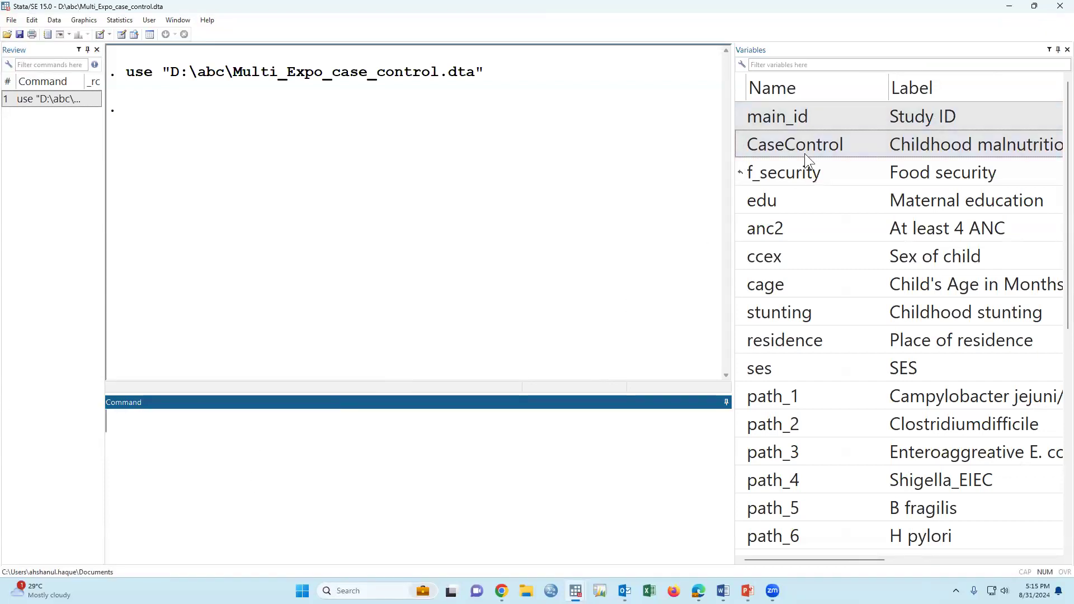
Tabulate the frequencies of CaseControl with the command tab CaseControl.
left_click(801, 156)
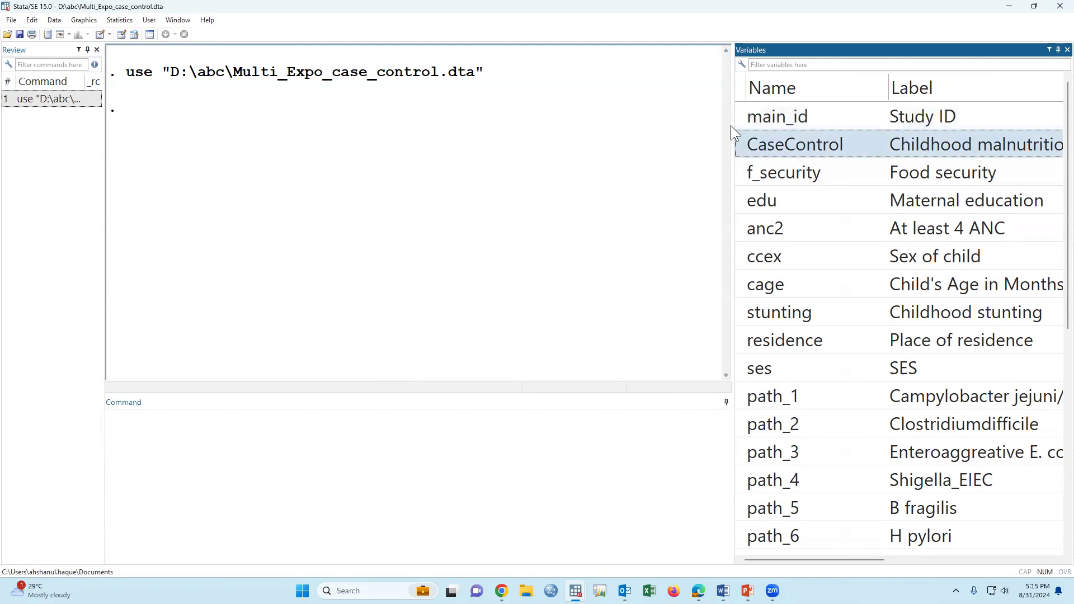
left_click(739, 146)
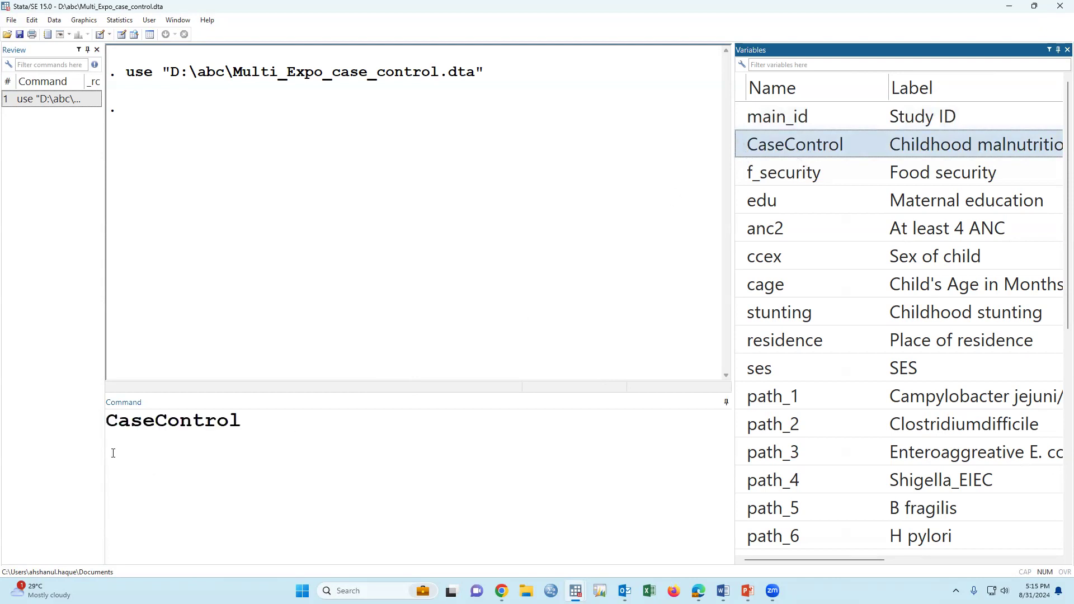
left_click(110, 420)
type("tab")
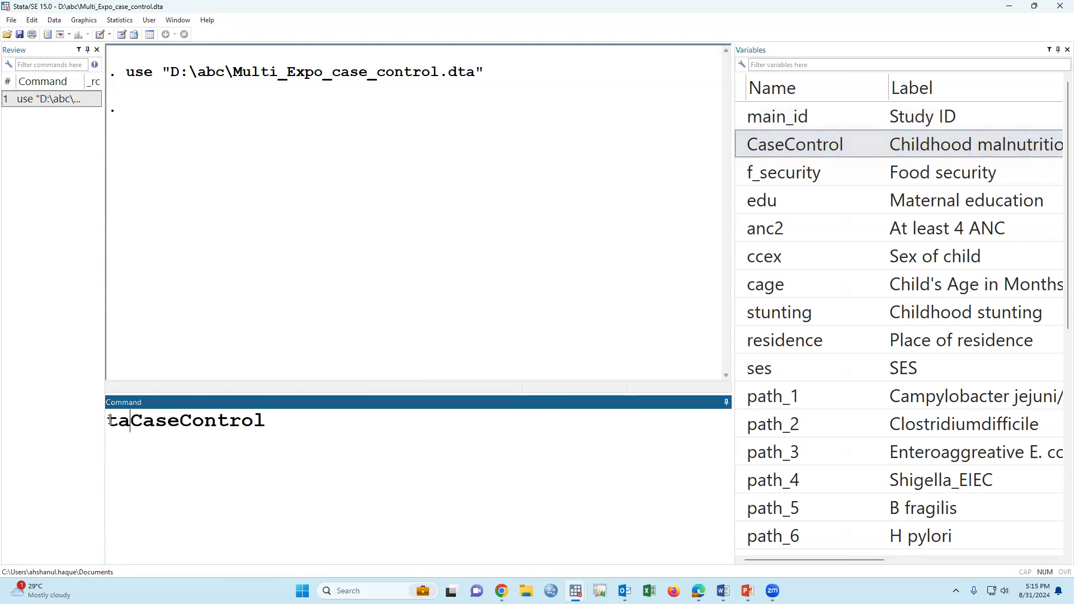
key("Return")
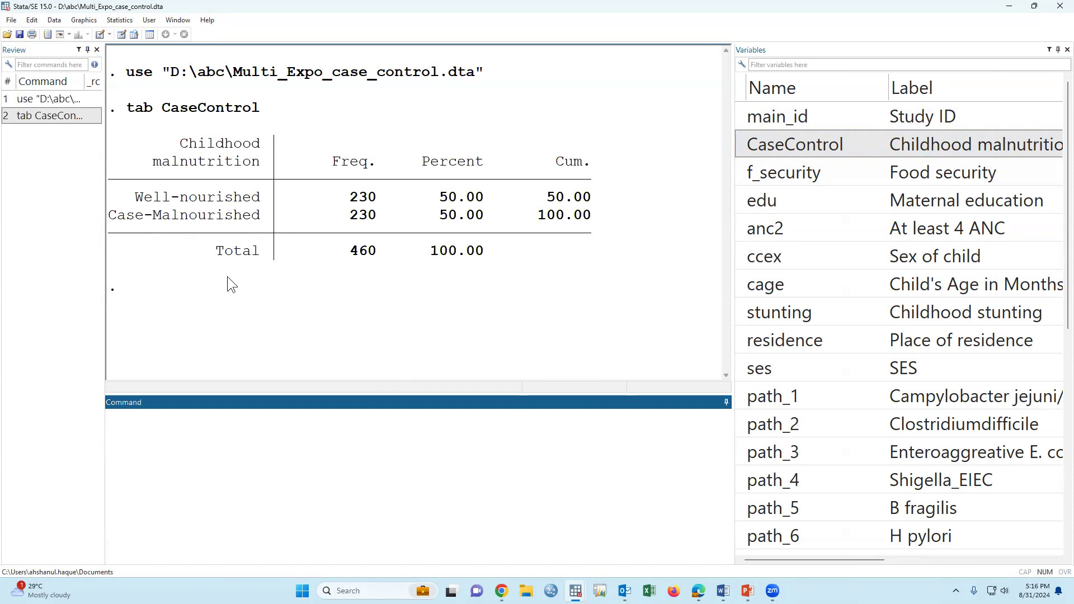
Examine the exposure variables path_1 through path_17 and their labels in the variable list.
left_click(841, 404)
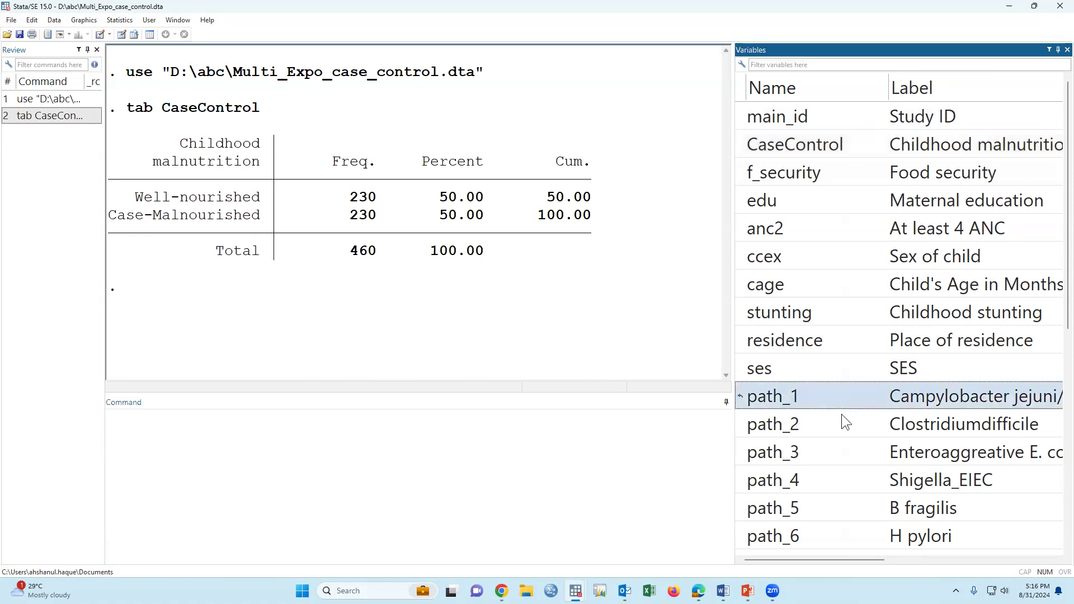
left_click(824, 425)
left_click(834, 451)
scroll(835, 453, "down", 5)
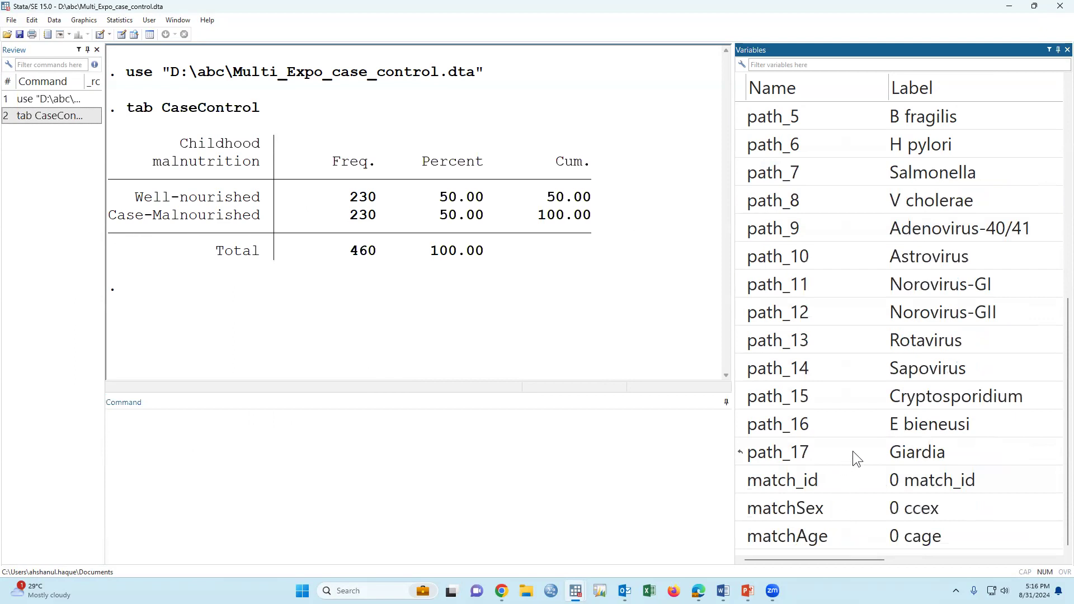
left_click(910, 453)
scroll(889, 386, "up", 3)
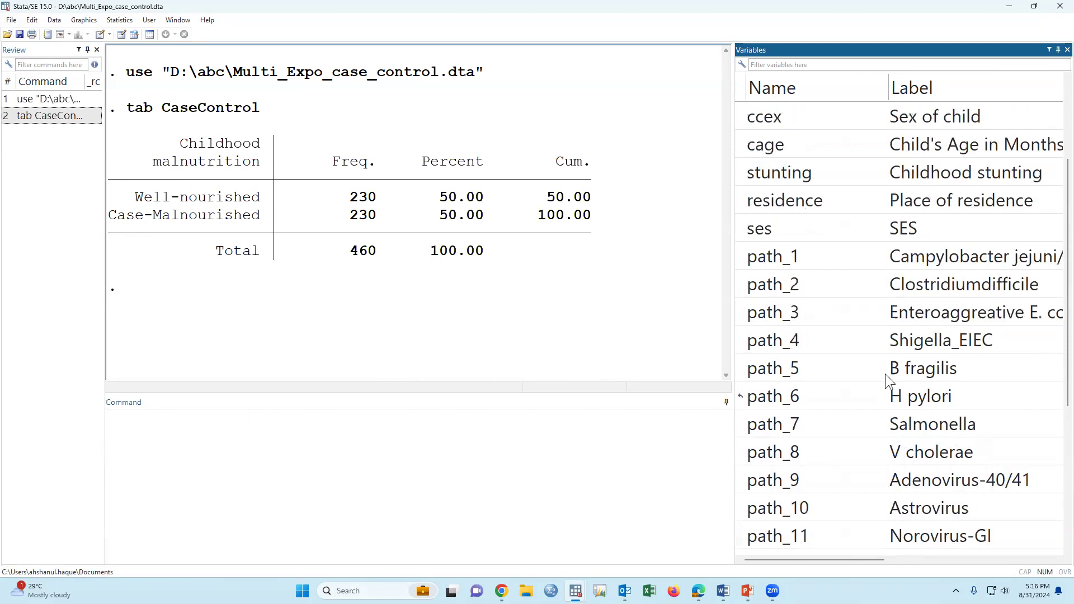
left_click(894, 255, "shift")
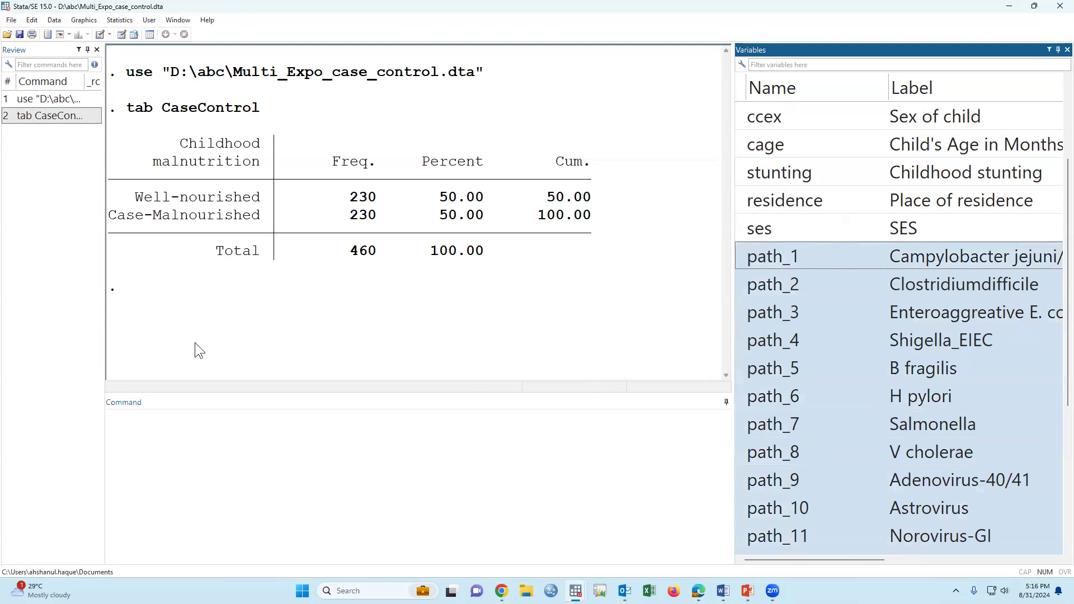
scroll(769, 385, "up", 2)
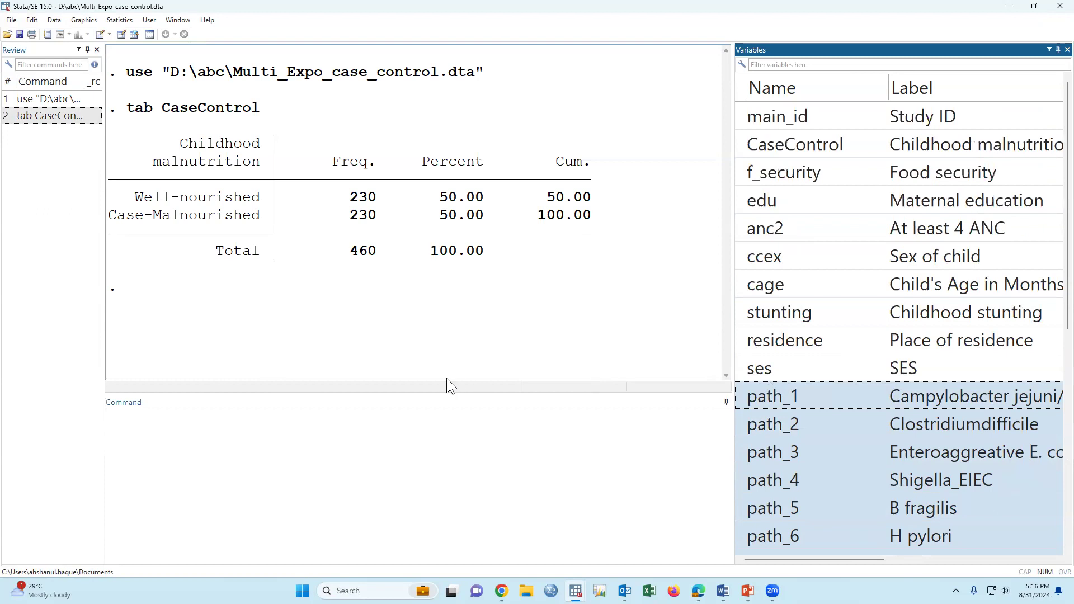
left_click(442, 460)
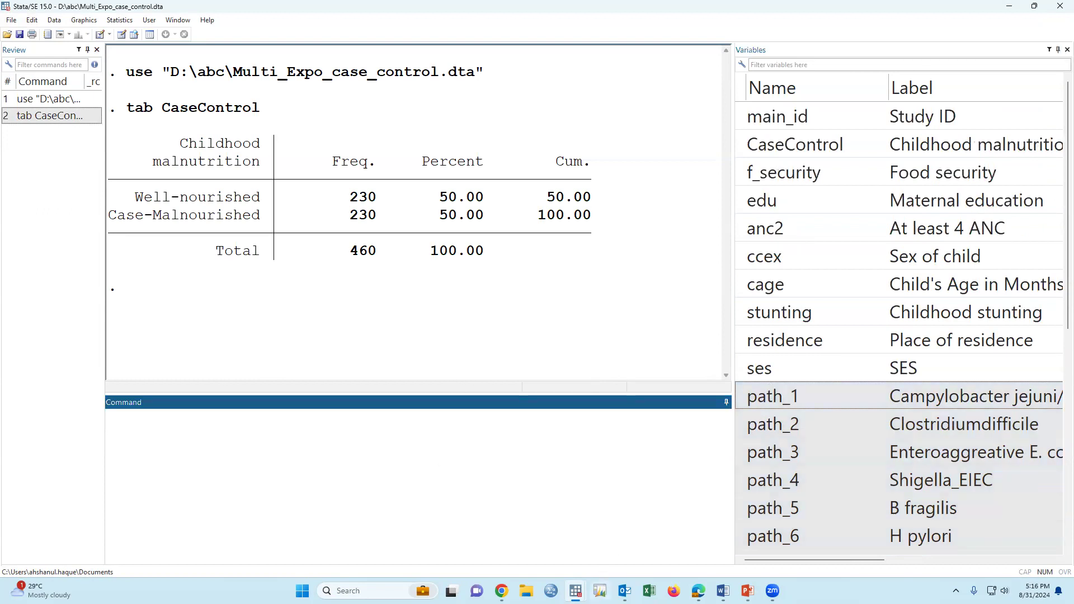
Copy the multivariable logistic anemia command on line 23 of the do-file into the command line of the main window.
mouse_move(575, 591)
left_click(648, 556)
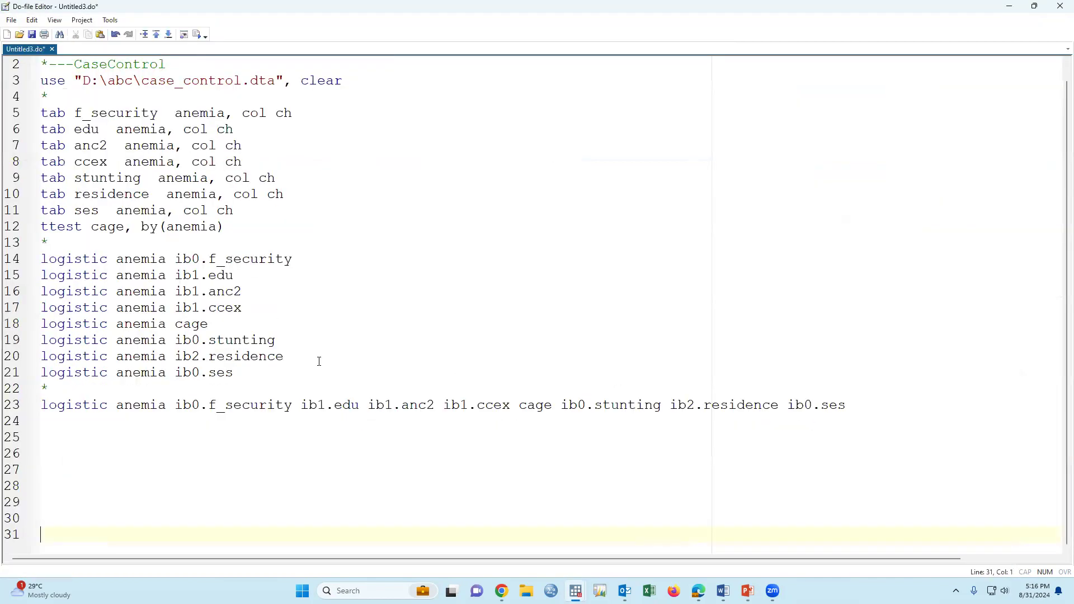
left_click_drag(49, 115, 417, 444)
left_click(417, 442)
left_click(14, 411)
key("ctrl+c")
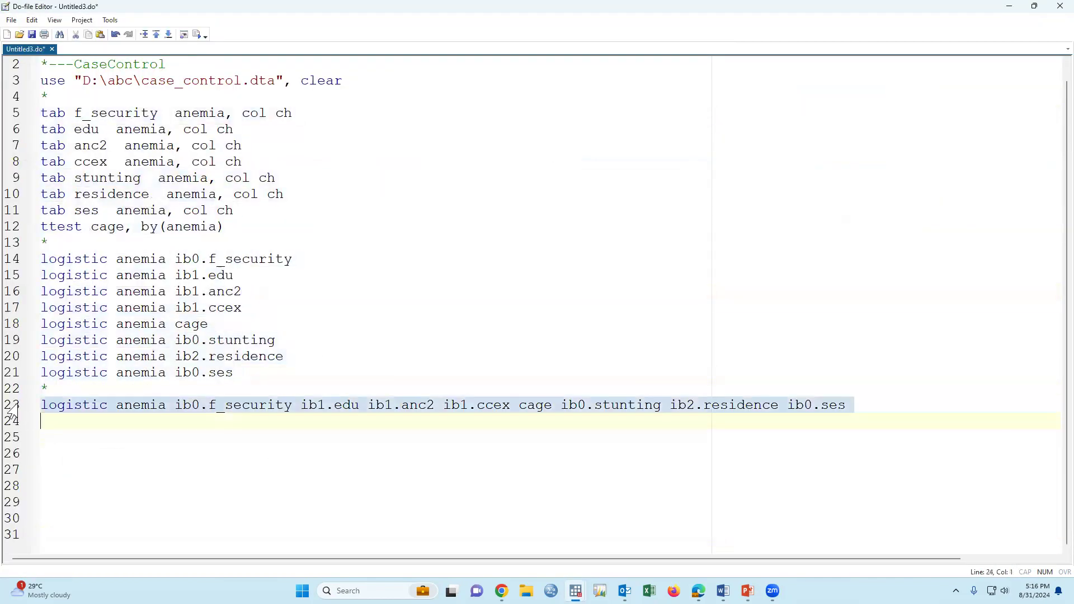
key("alt+Tab")
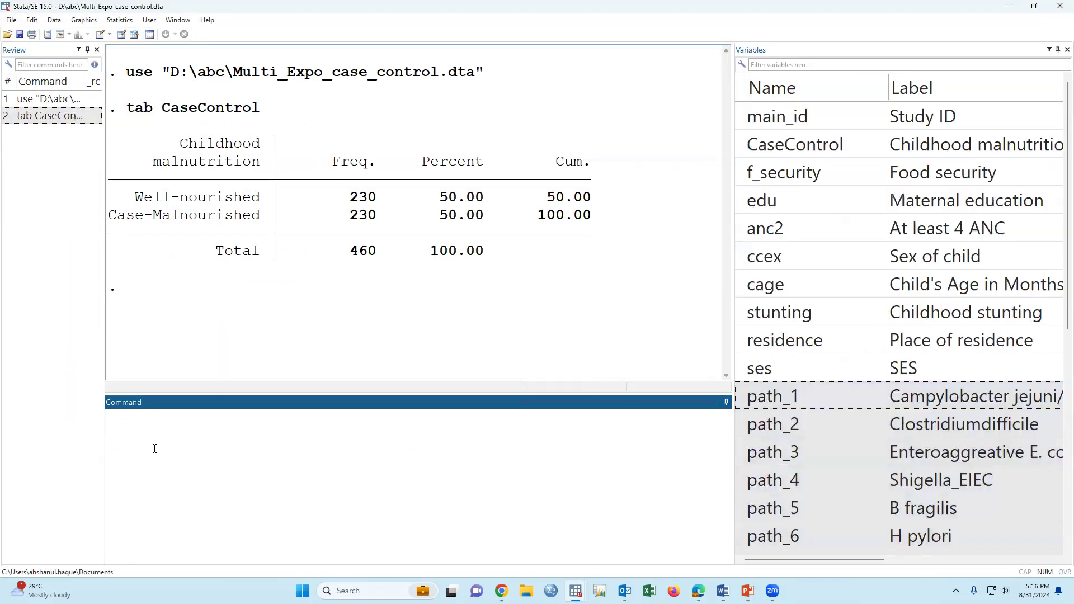
key("ctrl+v")
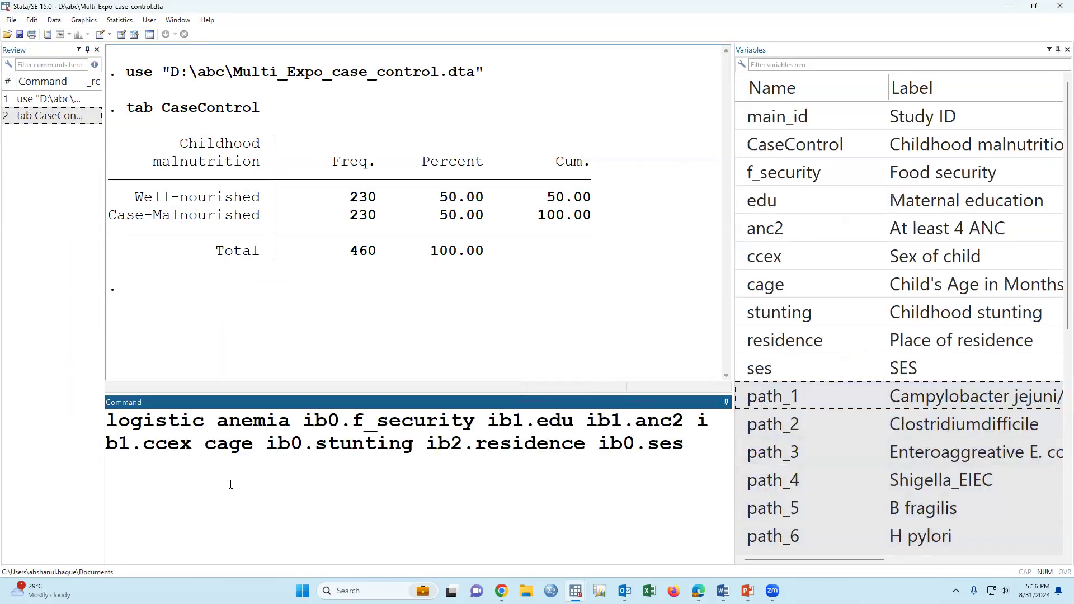
Replace anemia with CaseControl as outcome, add path_3-path_17 before ib0.f_security, and run the logistic regression.
double_click(261, 423)
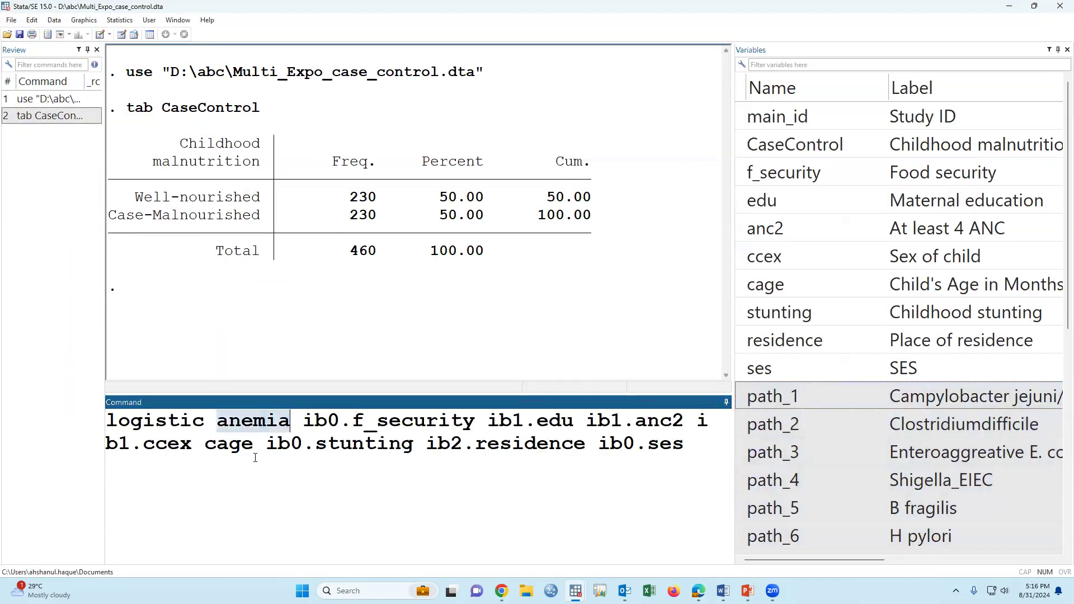
left_click(740, 144)
left_click(740, 144)
left_click(481, 505)
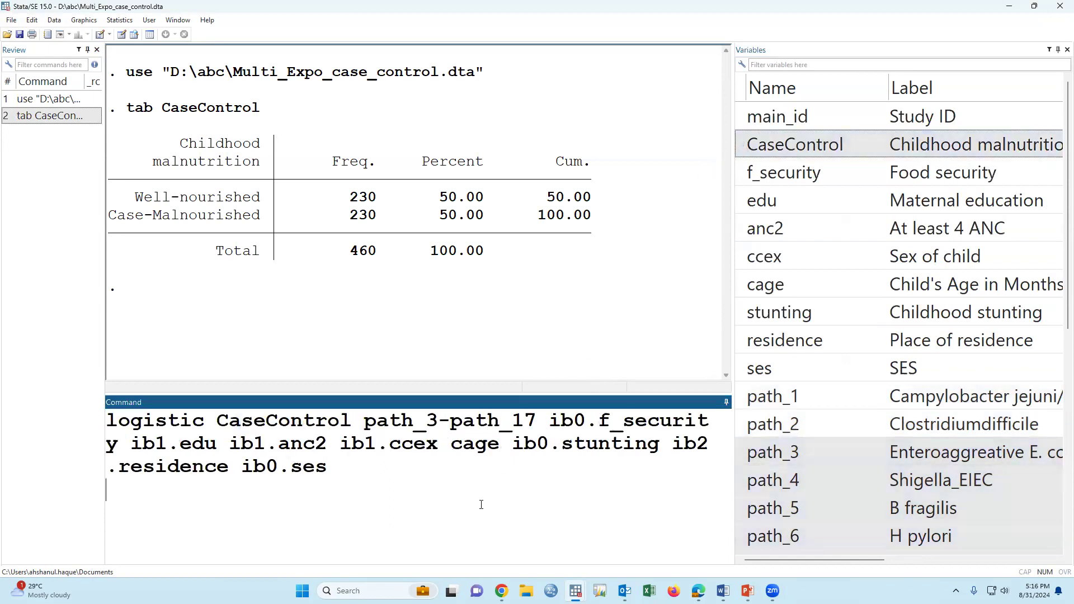
key("Return")
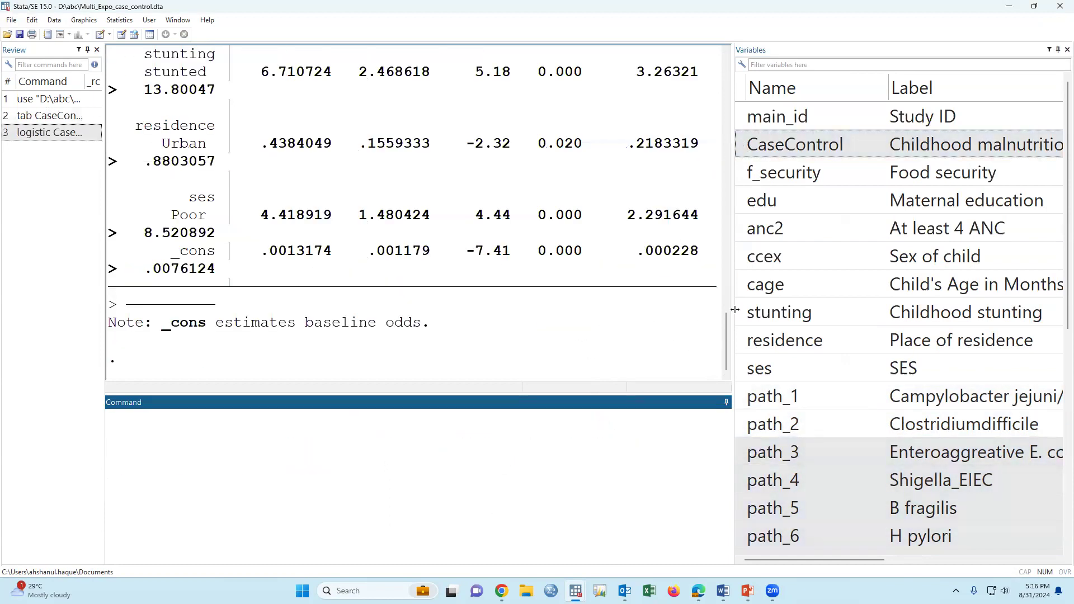
Widen the results area and clear the wrapped regression output.
left_click_drag(735, 309, 829, 310)
scroll(496, 304, "up", 15)
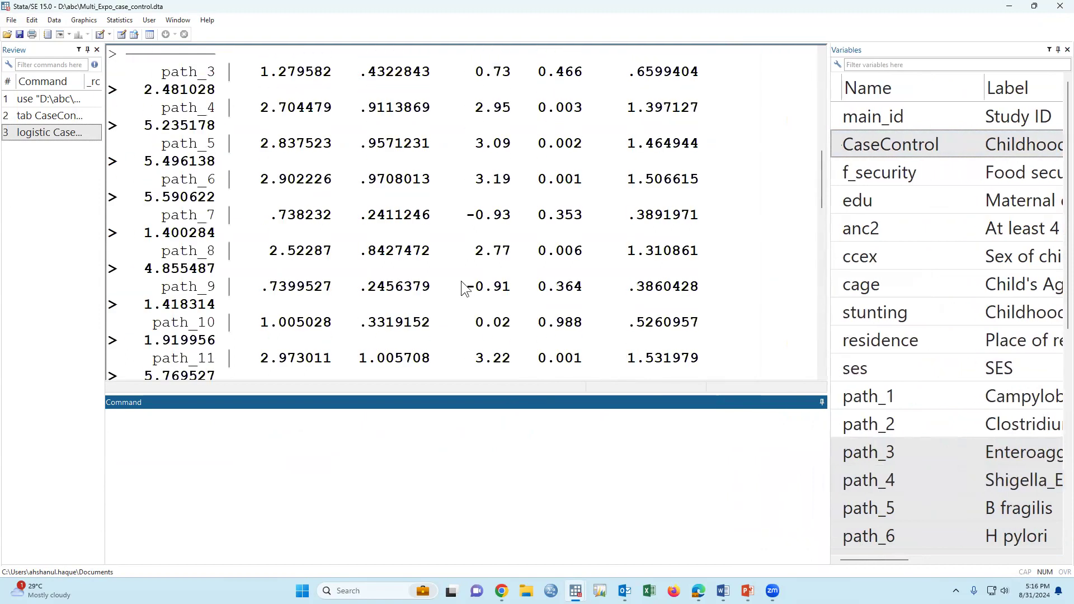
scroll(465, 288, "up", 4)
right_click(355, 168)
left_click(373, 191)
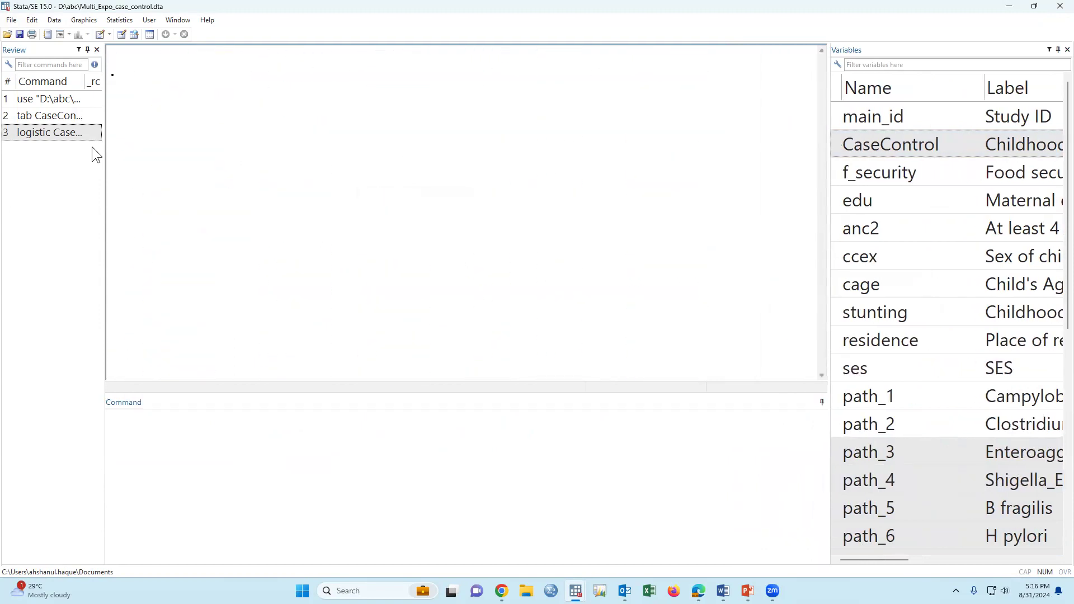
Rerun the logistic model of CaseControl with path_3-path_17 and the covariates, and examine the odds ratios and p-values.
left_click(74, 134)
key("Return")
scroll(402, 181, "up", 5)
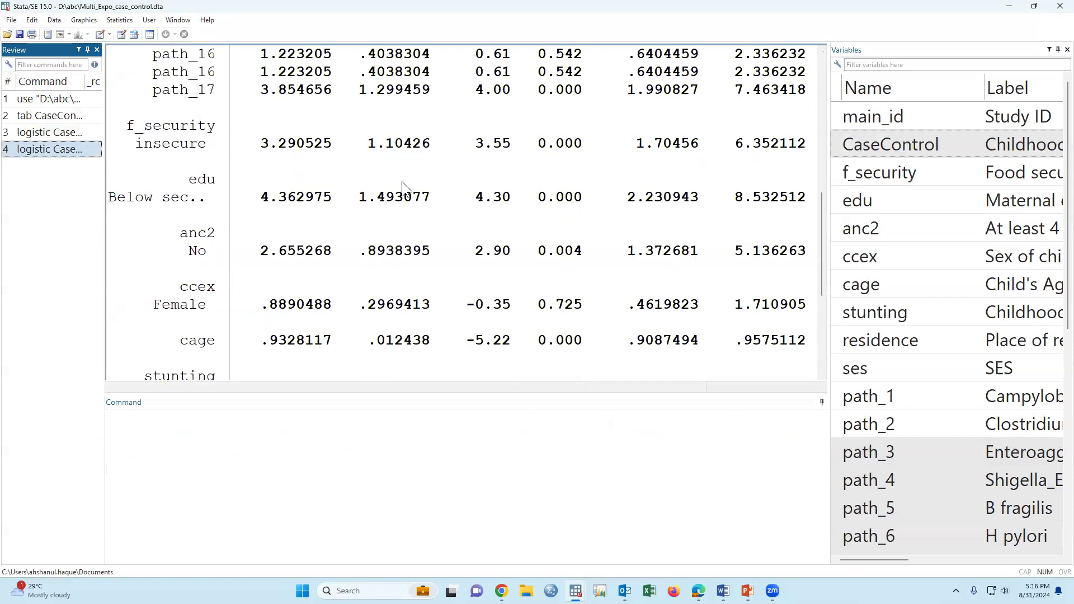
scroll(401, 181, "up", 8)
scroll(404, 190, "down", 2)
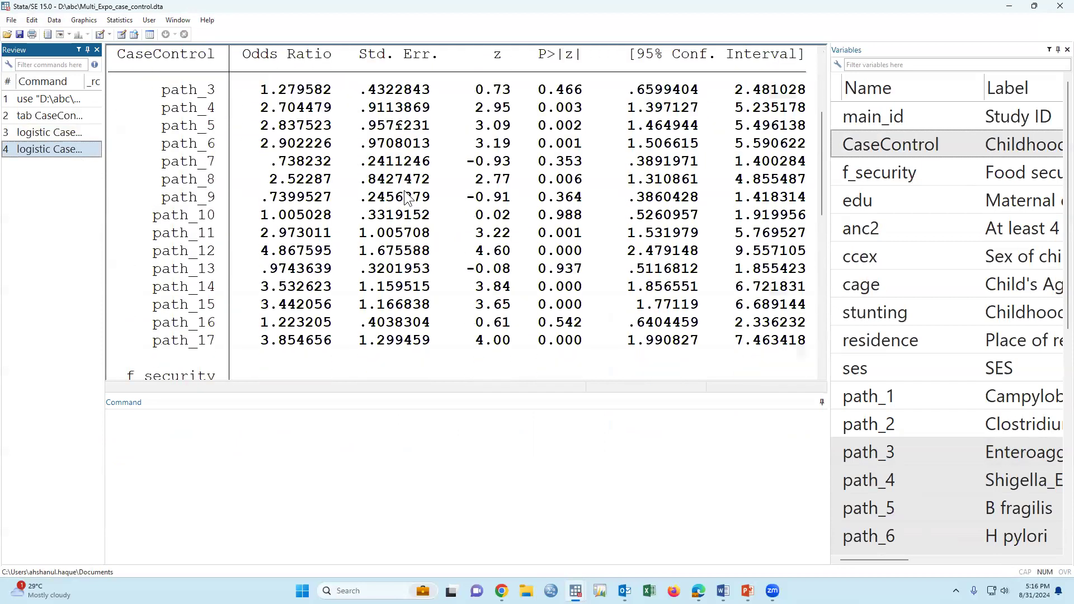
scroll(392, 193, "down", 3)
Rerun the logistic regression of CaseControl without path_3-path_17 and highlight the food-insecure row of the output.
left_click(49, 149)
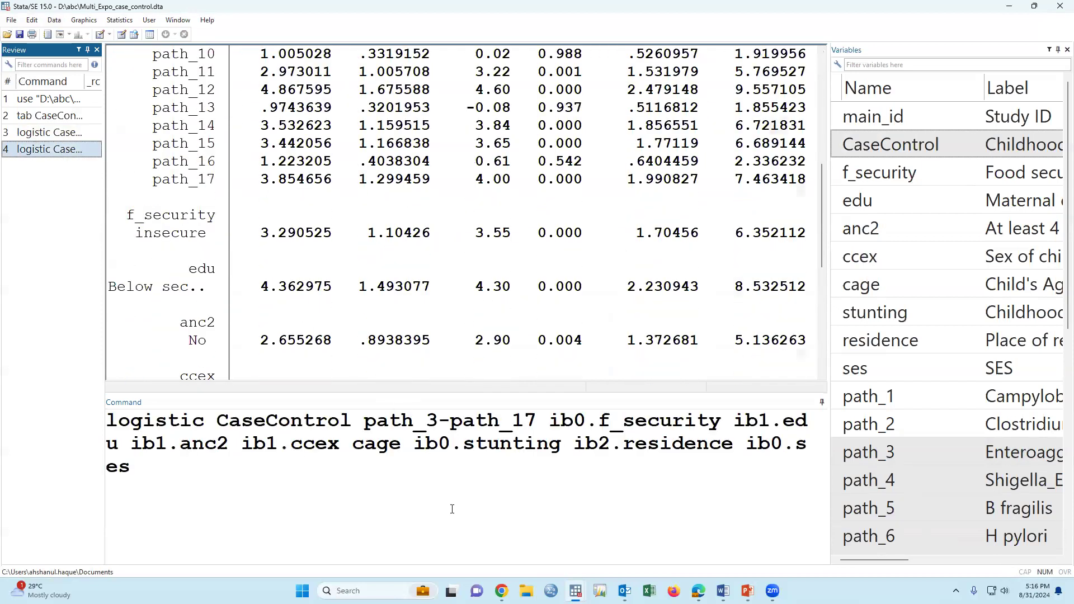
left_click_drag(365, 424, 536, 423)
key("BackSpace")
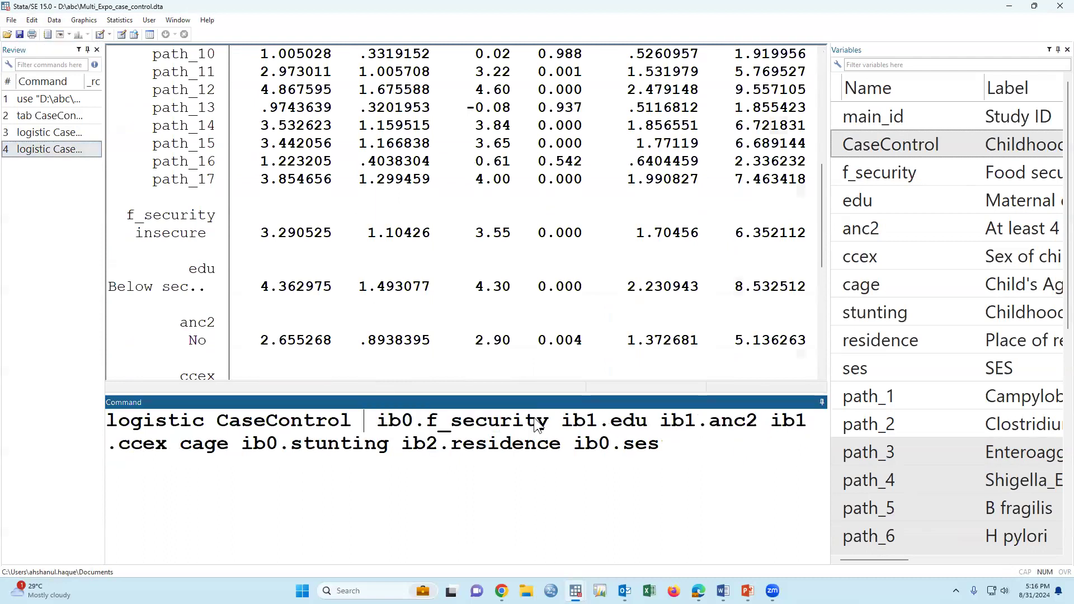
key("Return")
scroll(536, 282, "up", 4)
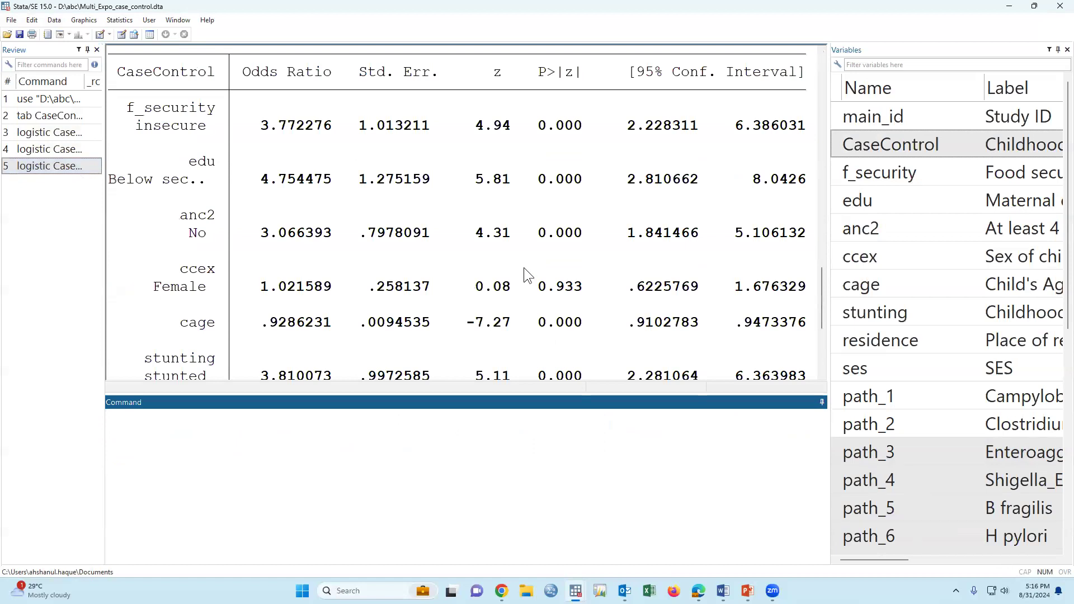
left_click_drag(136, 131, 797, 130)
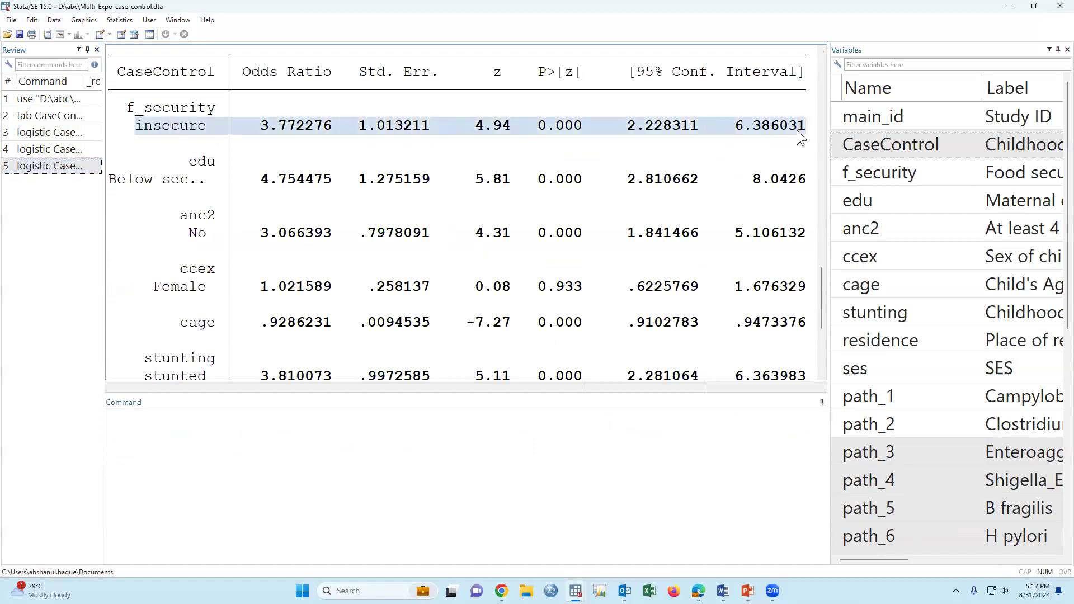
left_click(593, 227)
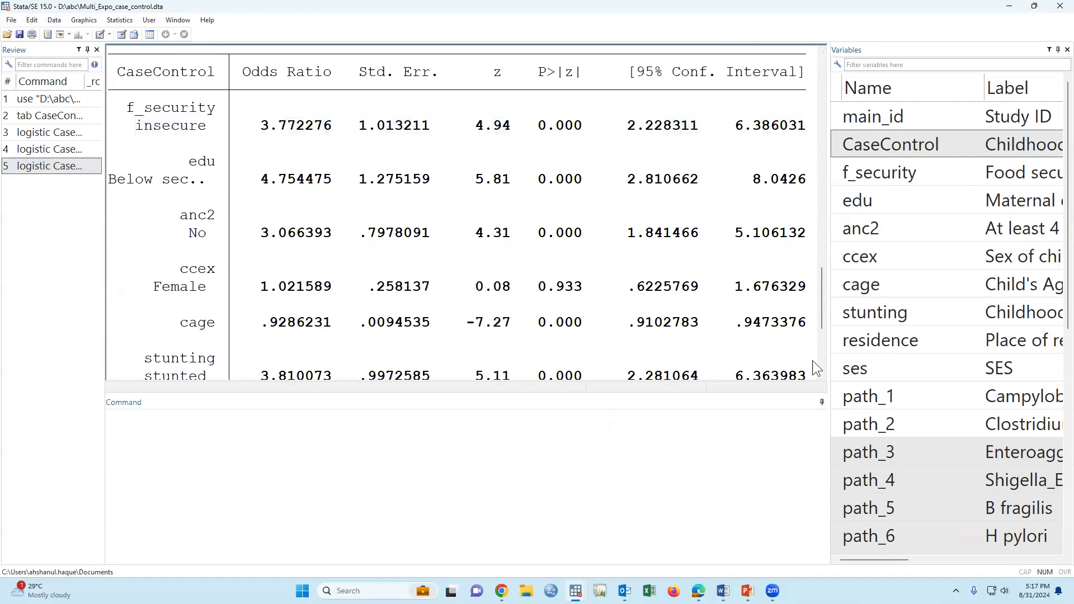
Rerun the covariate-adjusted CaseControl logistic model with ib0.path_1 added before ib0.f_security, and examine the odds ratios.
left_click(898, 396)
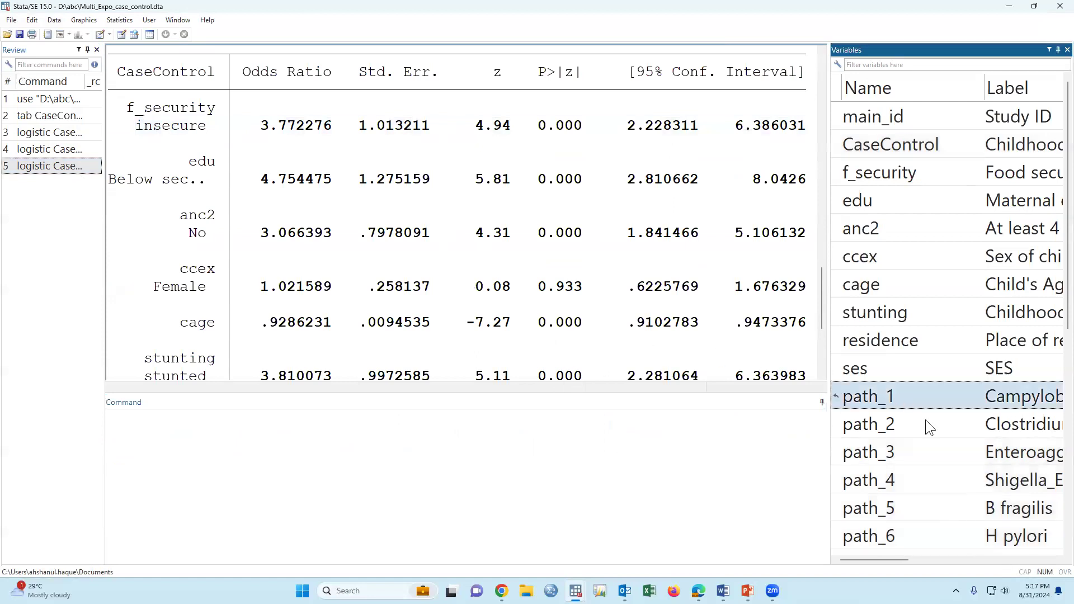
left_click(61, 166)
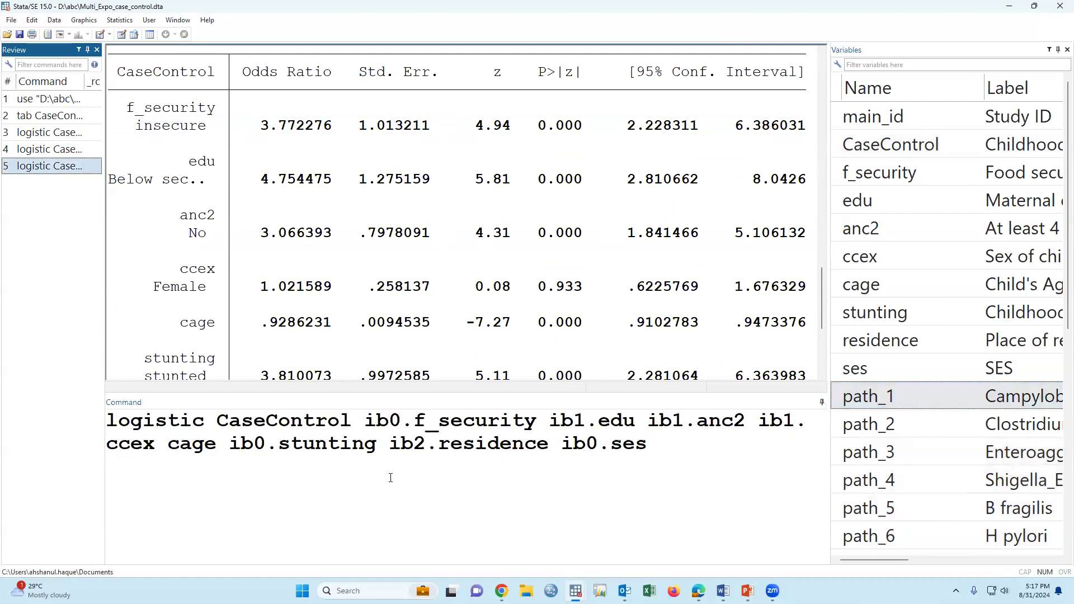
left_click(366, 419)
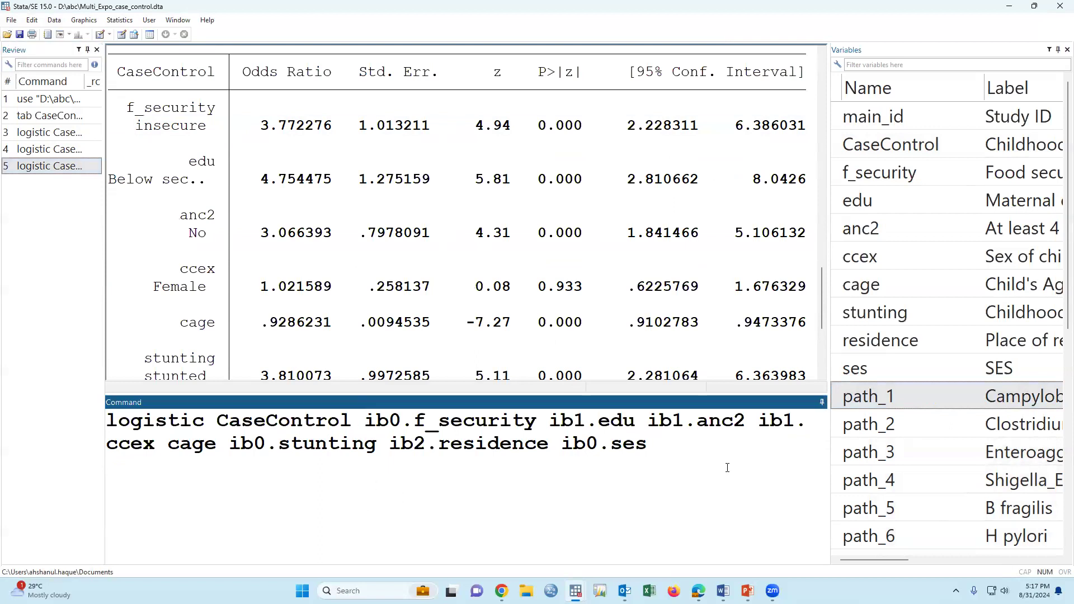
double_click(839, 398)
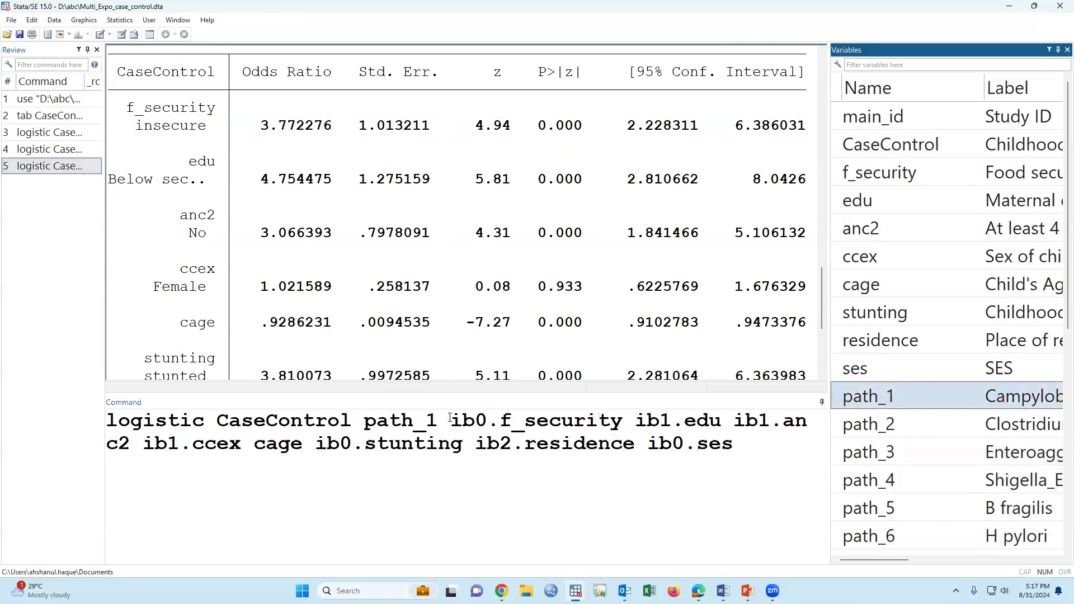
left_click_drag(450, 418, 799, 525)
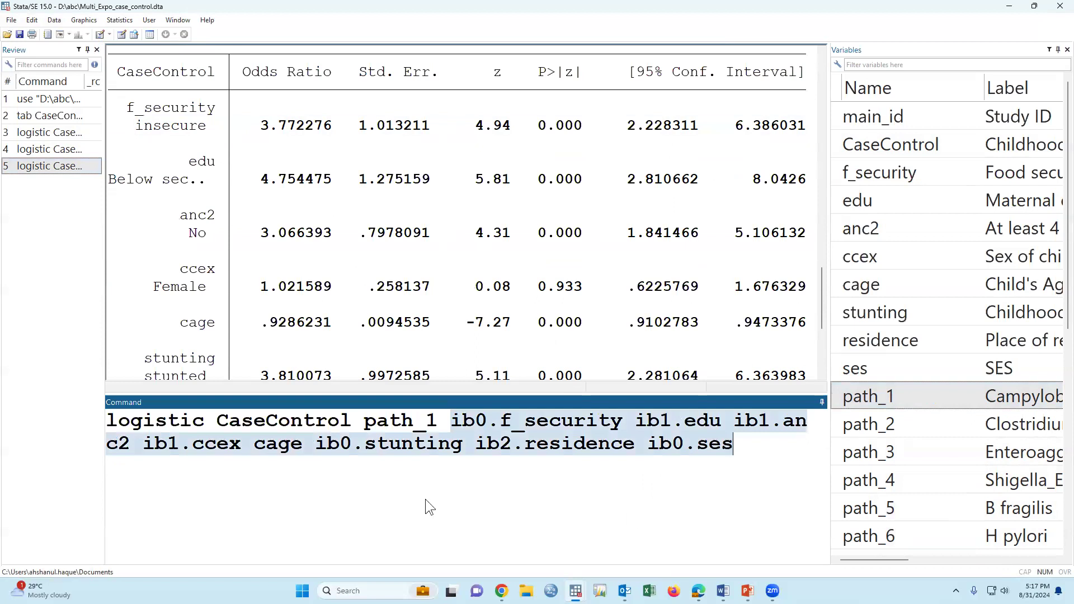
left_click(366, 425)
type("ib0.")
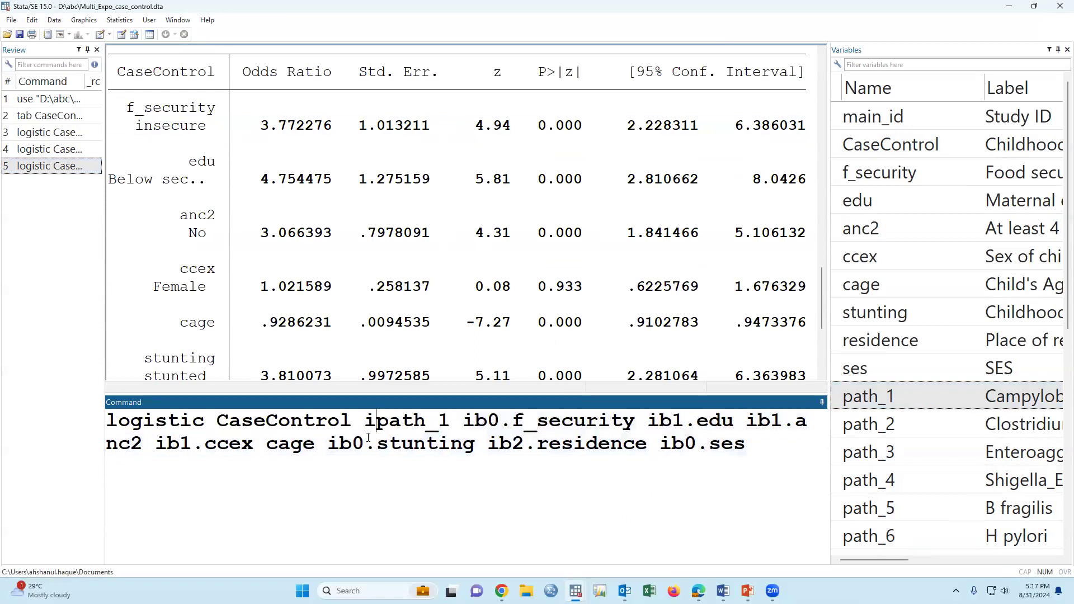
key("Return")
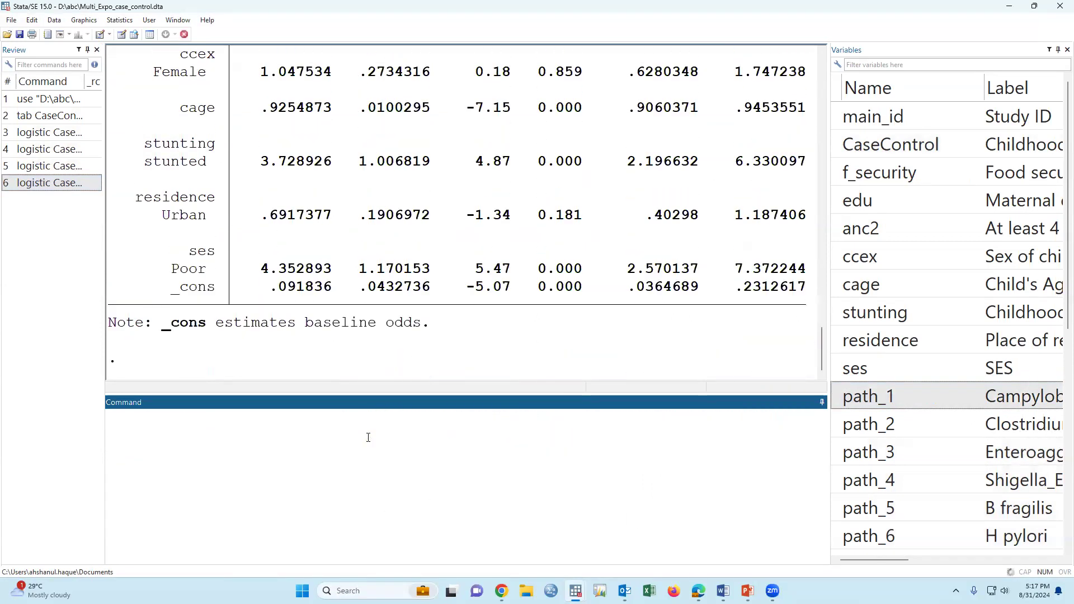
scroll(337, 274, "up", 6)
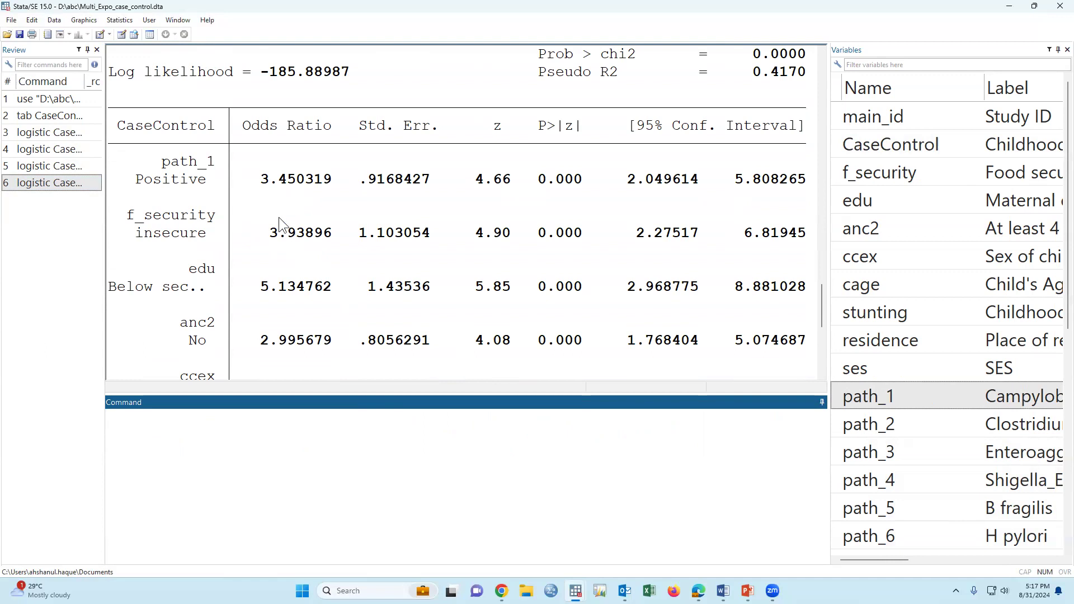
scroll(288, 240, "down", 7)
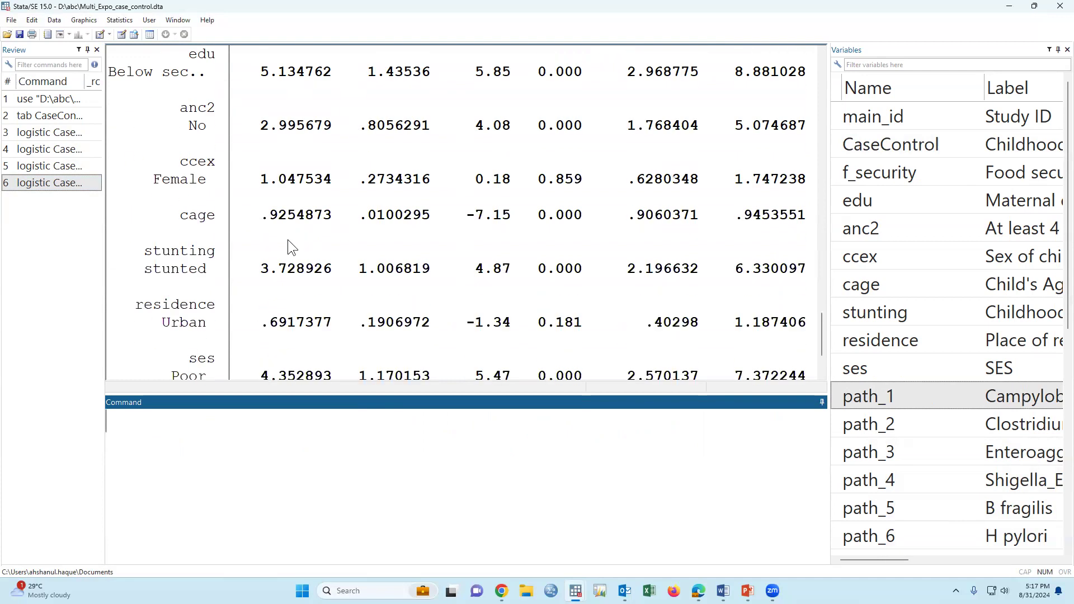
scroll(287, 244, "up", 5)
scroll(288, 245, "up", 3)
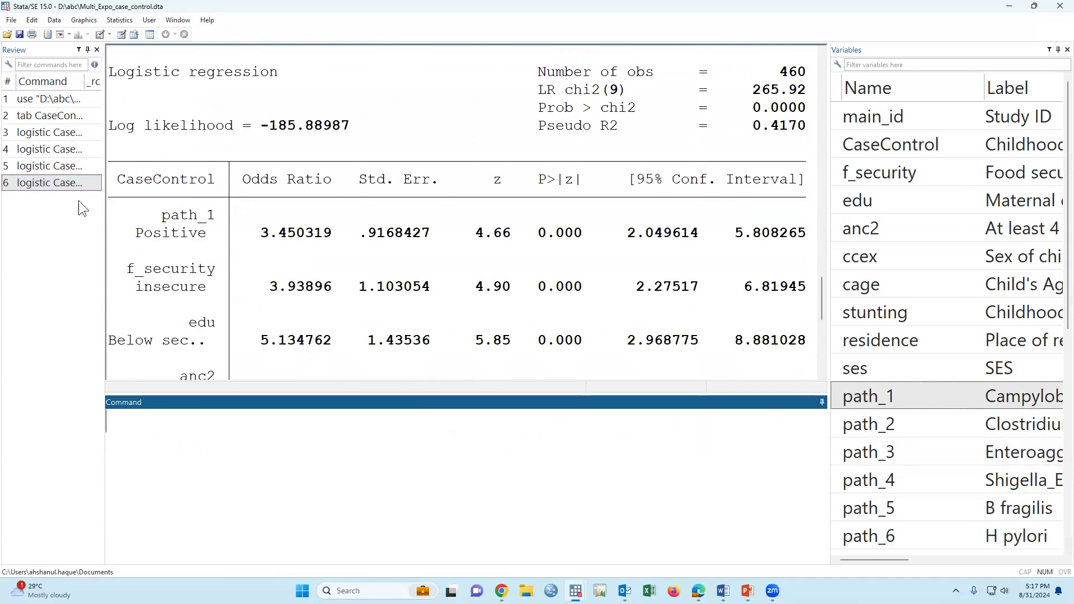
Remove all covariates from the last command and run the simple model logistic CaseControl ib0.path_1.
left_click(70, 187)
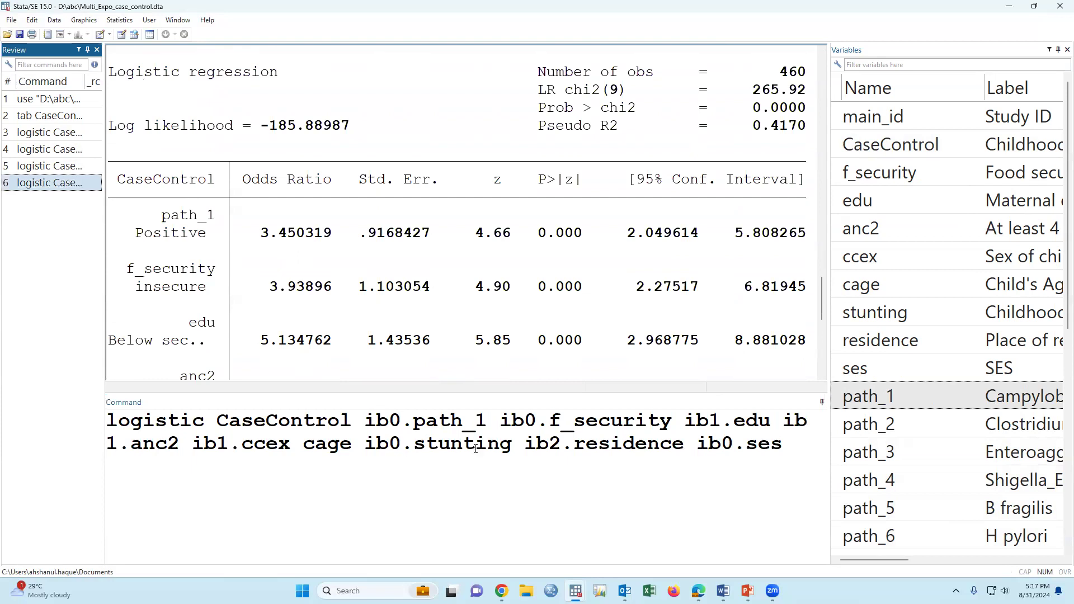
left_click_drag(502, 418, 596, 505)
key("Delete")
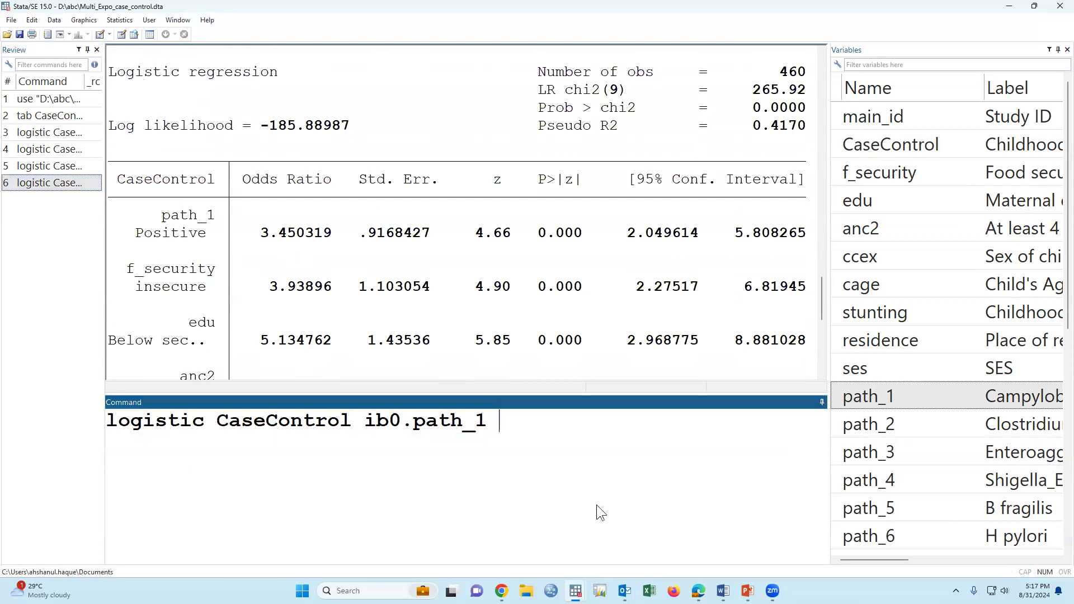
key("Return")
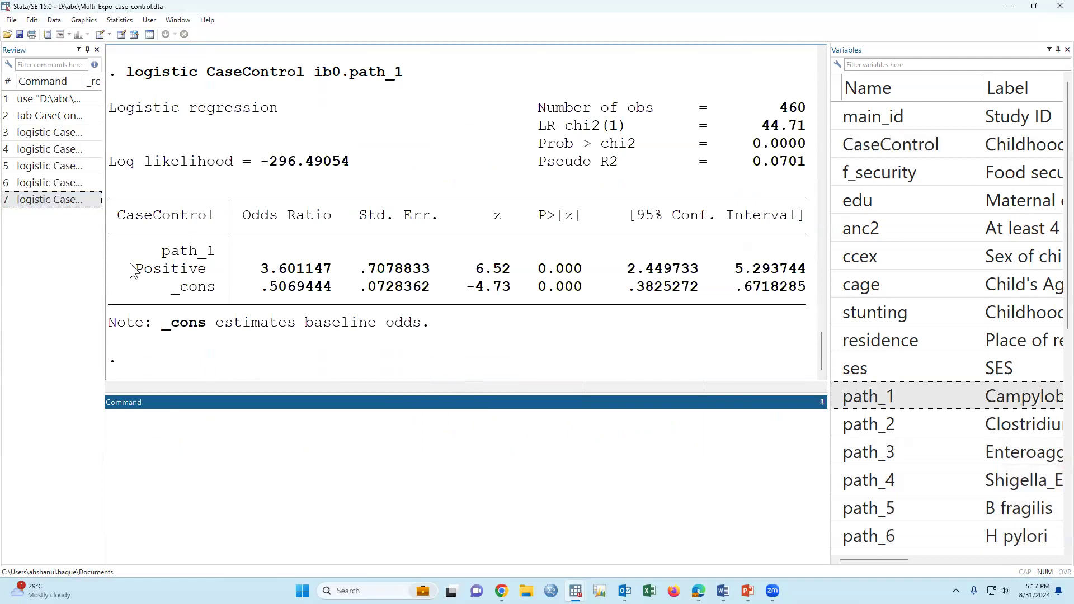
Run the same simple logistic regression of CaseControl with ib0.path_2 as the exposure.
left_click(74, 201)
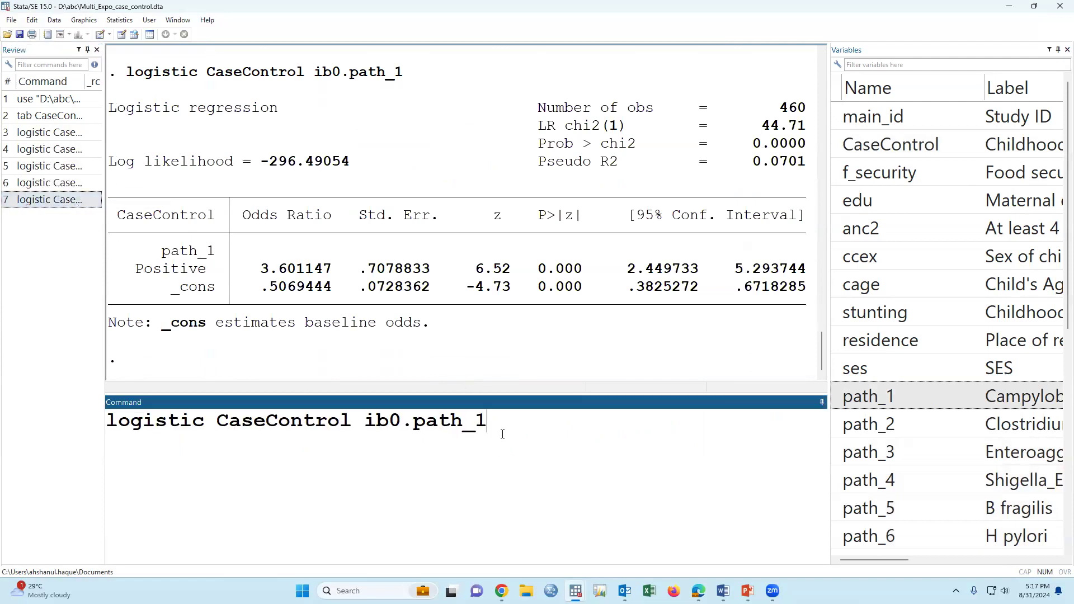
key("BackSpace")
type("2")
key("Return")
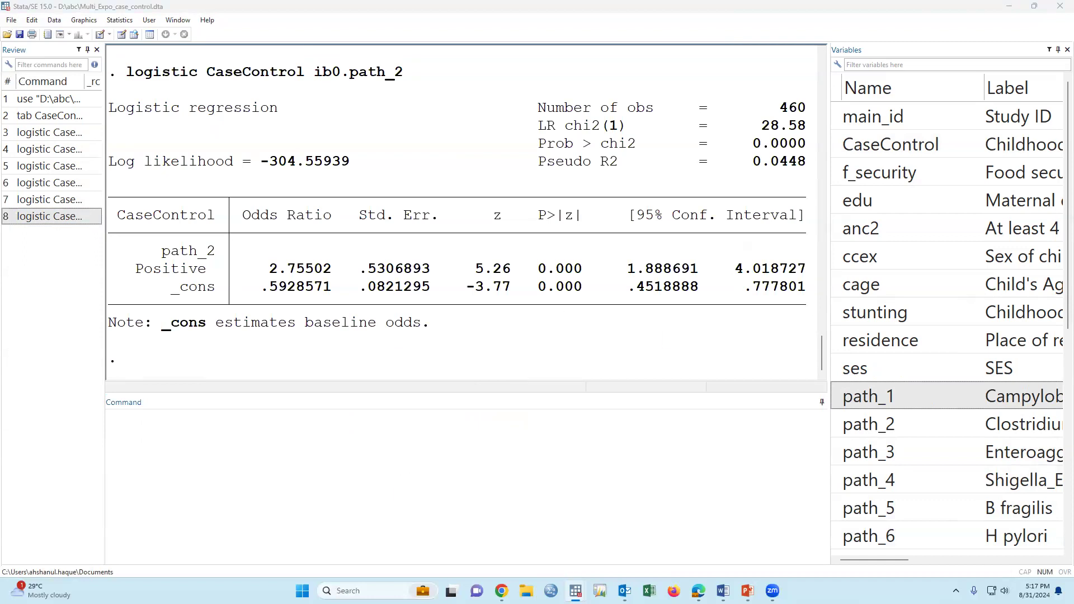
In the Untitled3.do do-file, below the anemia model, paste the Simple logistic block for path_1 to path_17 and the multi-exposure case-control heading comment above it.
mouse_move(576, 587)
left_click(662, 551)
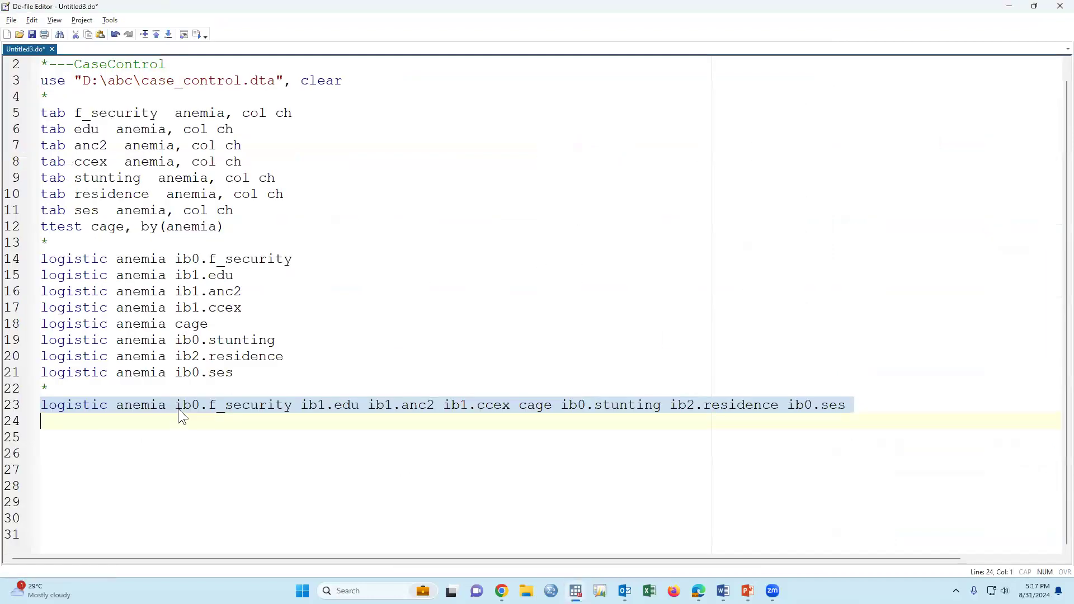
left_click(140, 442)
key("Return")
key("Return")
key("Return")
key("Return")
key("Return")
key("Return")
key("Return")
key("Return")
key("Return")
key("Return")
key("Return")
key("Return")
key("Return")
key("Return")
key("Return")
key("Return")
key("Return")
key("Return")
key("Return")
key("Return")
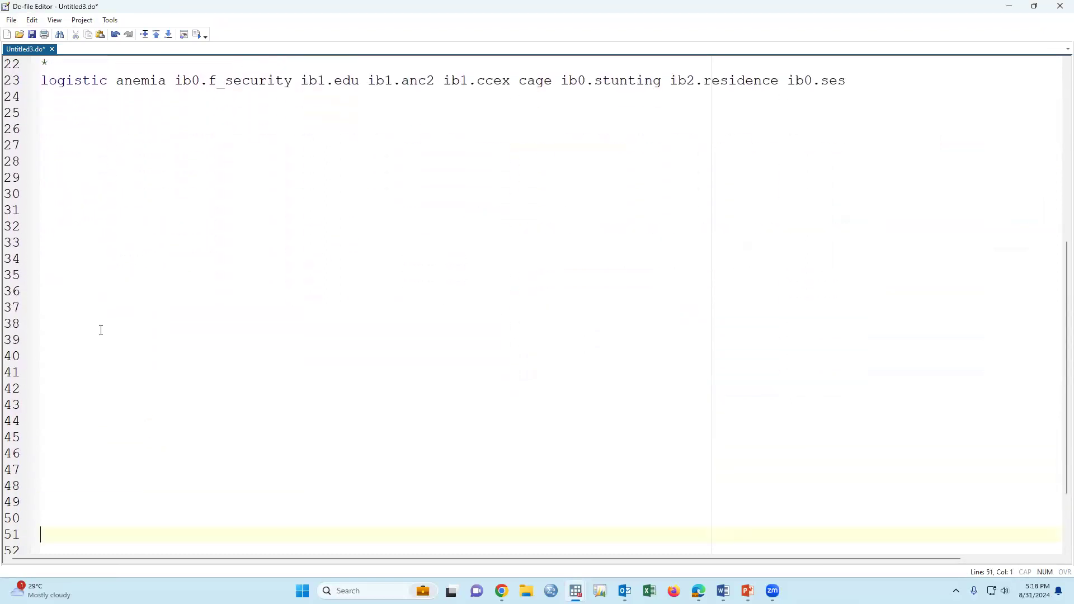
key("ctrl+v")
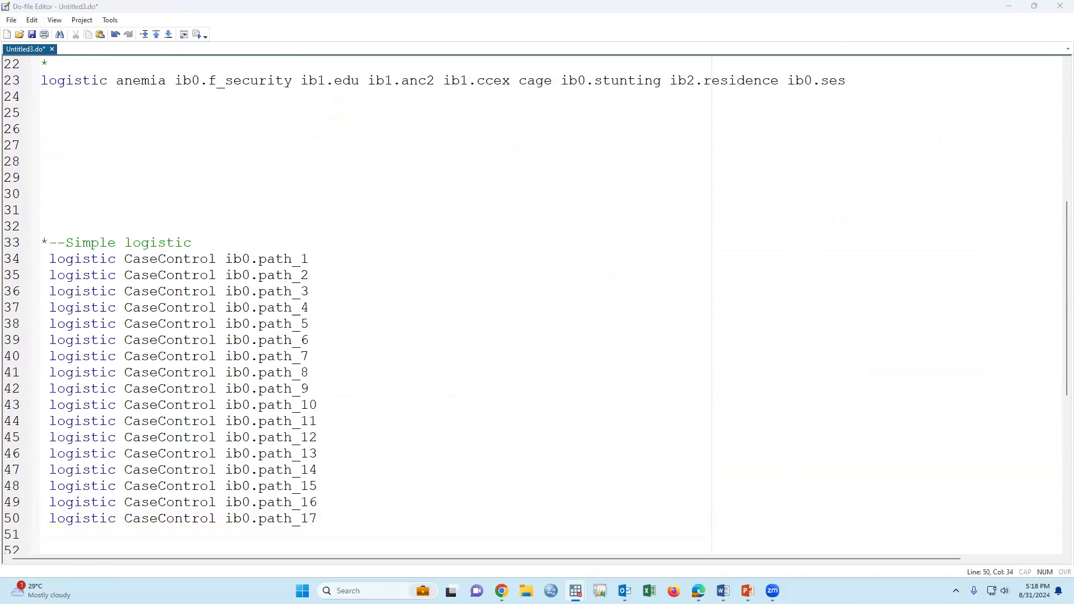
left_click(55, 191)
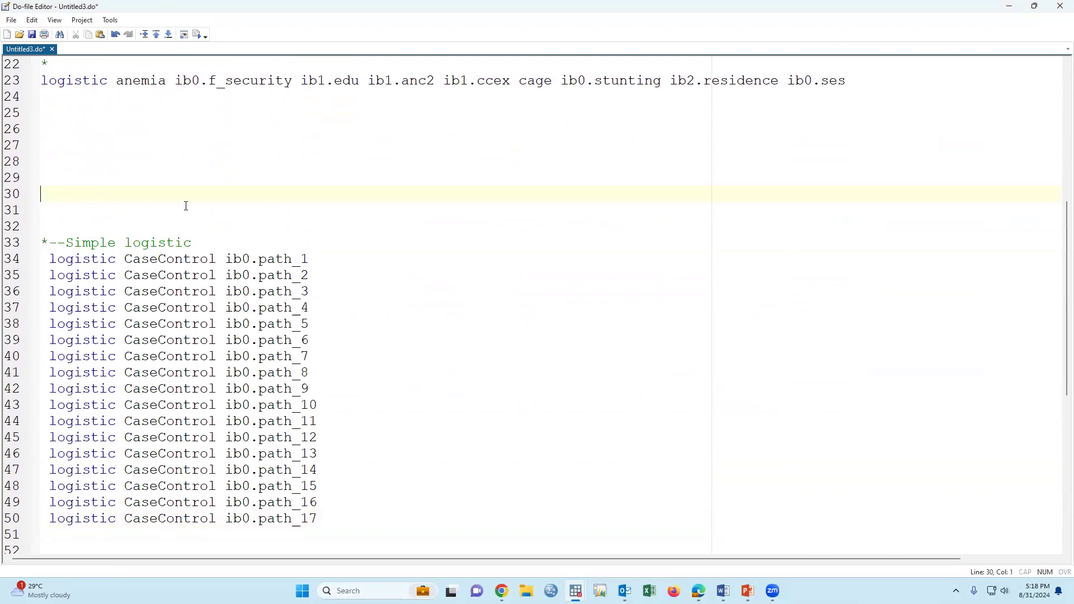
key("ctrl+v")
Transfer the Multi_Expo_case_control.dta use command from the command history to below the heading comment in the do-file, adding ", clear".
mouse_move(576, 592)
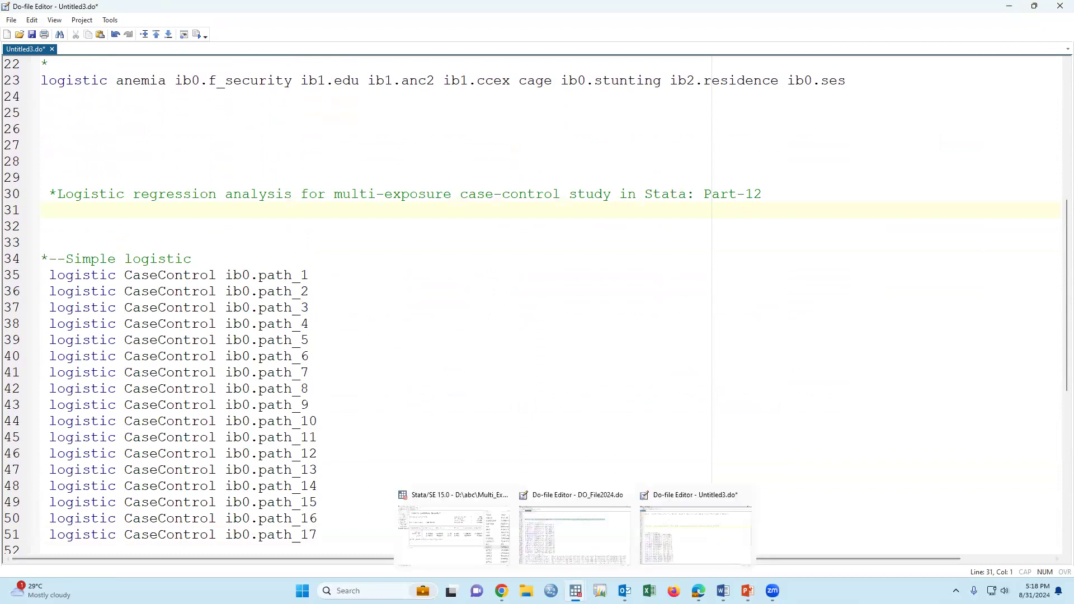
left_click(475, 520)
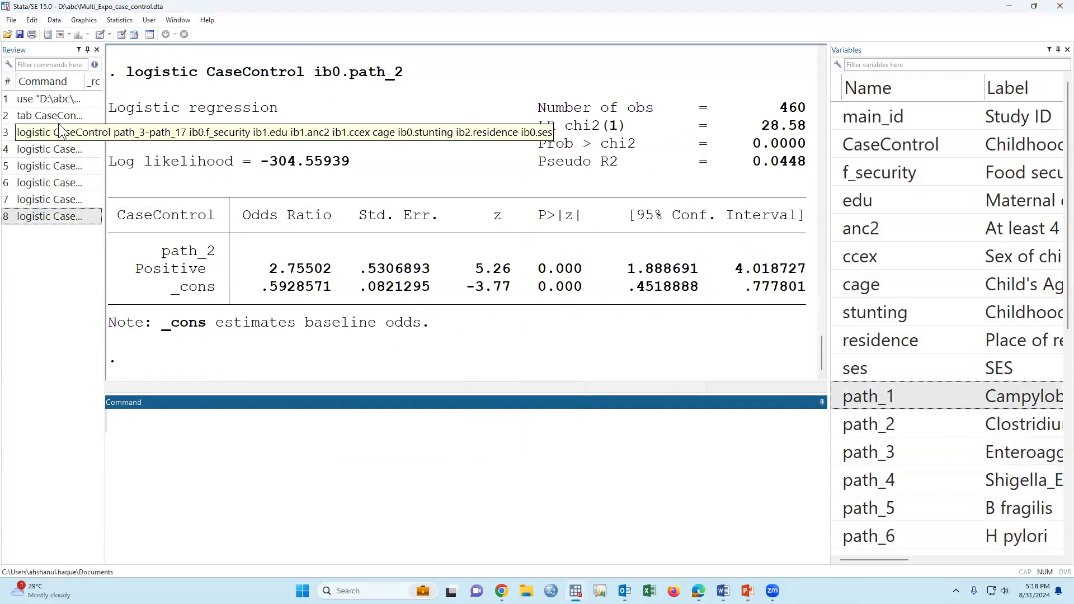
left_click(50, 98)
key("ctrl+a")
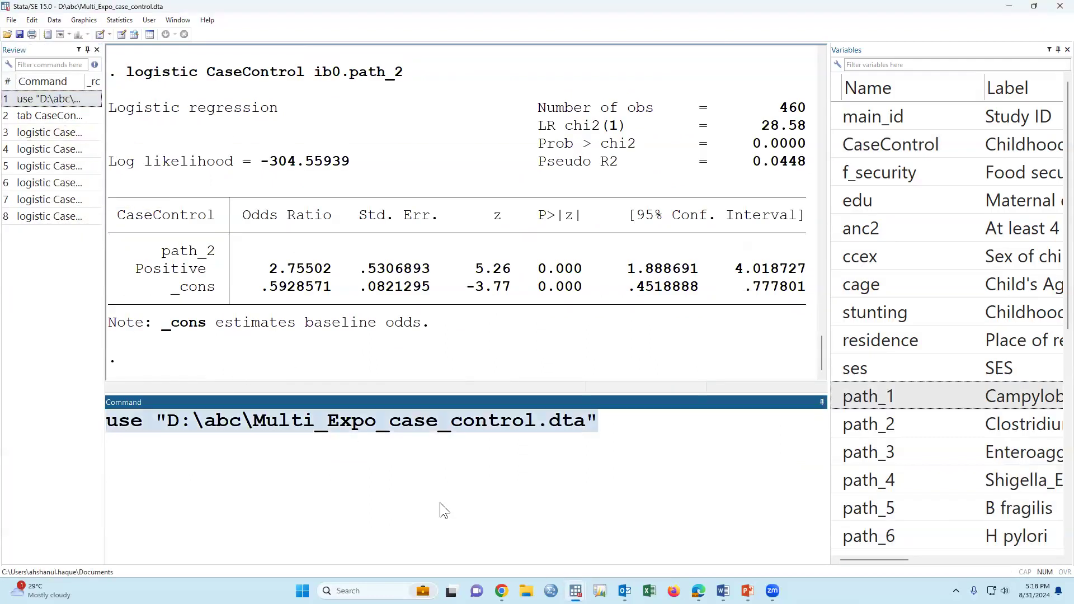
key("ctrl+x")
key("alt+Tab")
left_click(101, 233)
key("ctrl+v")
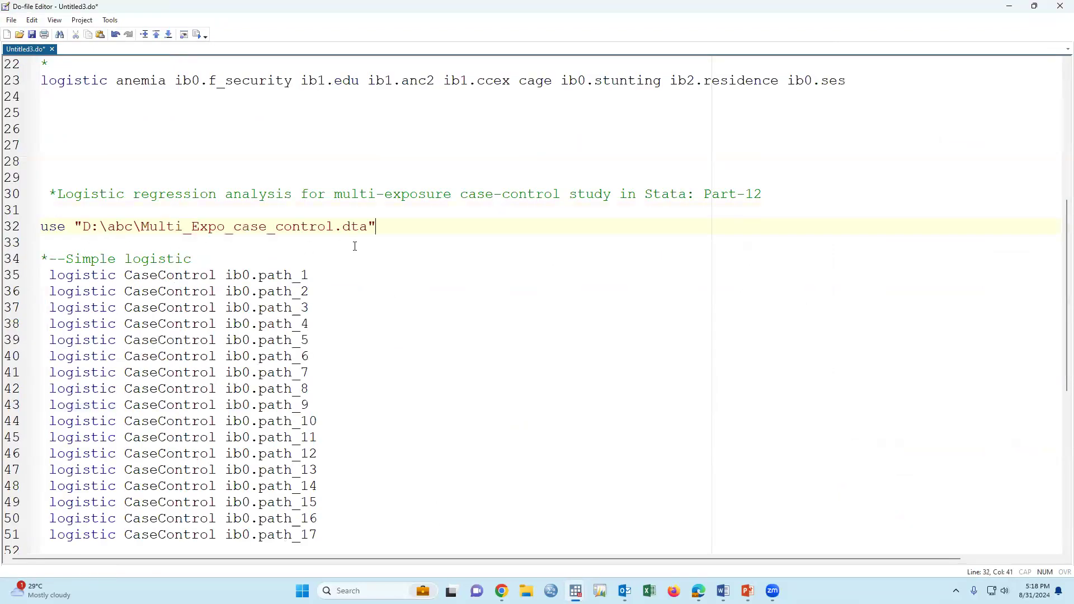
type(", clear")
Execute only the use command for Multi_Expo_case_control.dta, clear the results output, and return to the do-file.
scroll(414, 302, "up", 3)
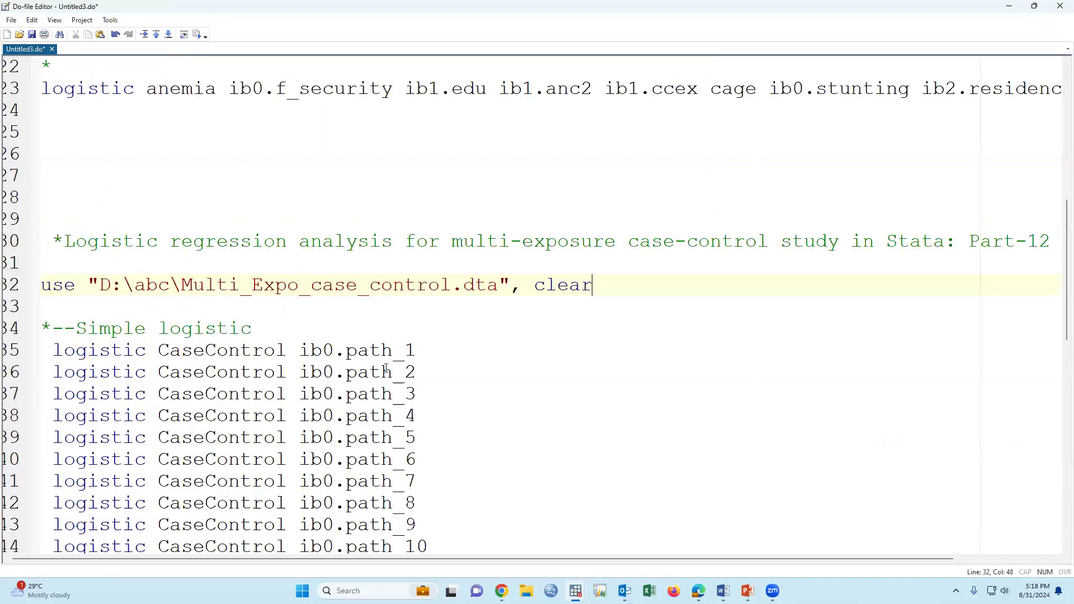
scroll(380, 389, "down", 2)
key("Home")
key("shift+Down")
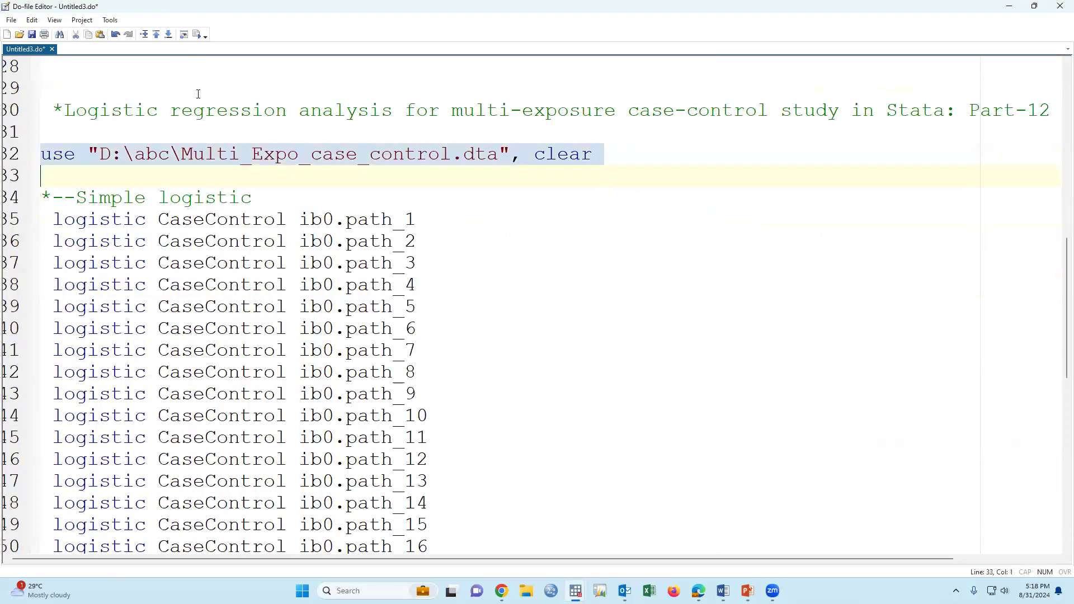
left_click(197, 37)
right_click(455, 261)
left_click(482, 283)
key("alt+Tab")
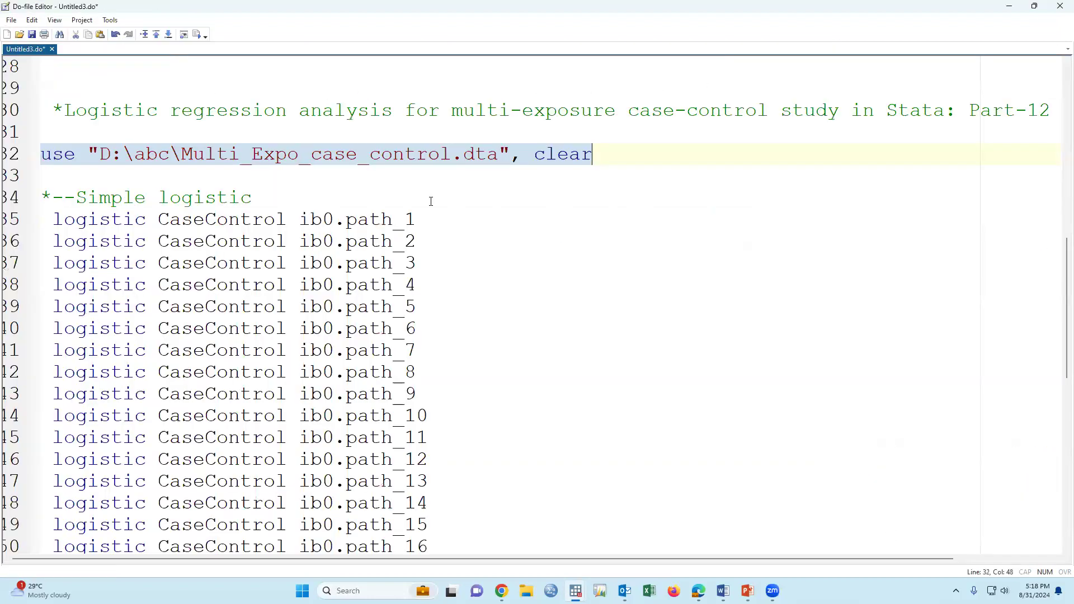
Execute the Simple logistic block of the do-file, from its comment through the path_17 model.
scroll(423, 227, "down", 2)
left_click(368, 89)
scroll(235, 195, "up", 3)
scroll(101, 280, "down", 1)
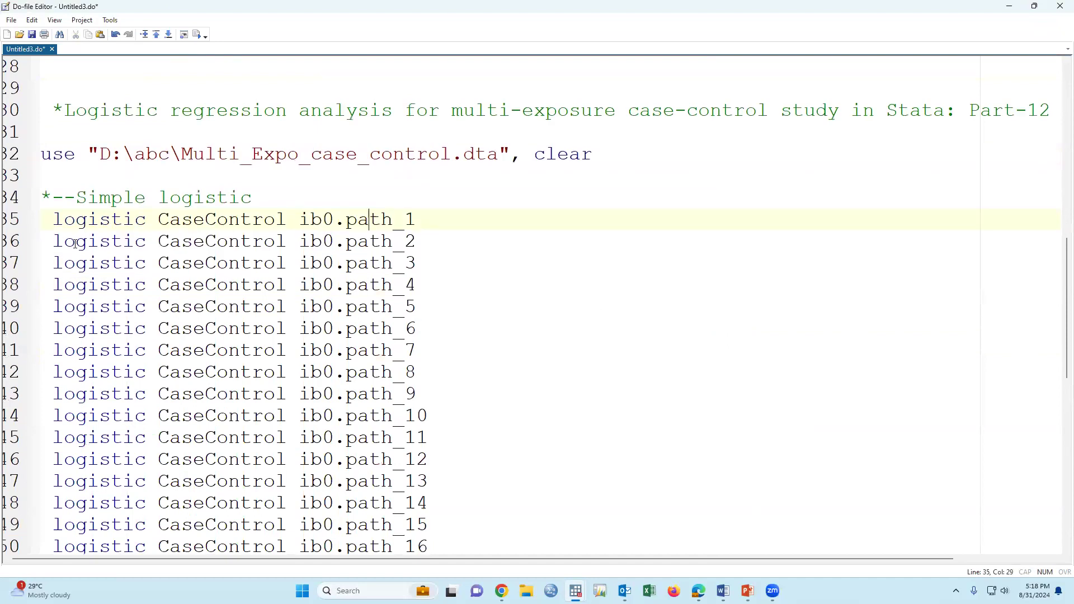
scroll(82, 254, "down", 1)
left_click_drag(12, 134, 23, 232)
left_click_drag(27, 288, 20, 525)
left_click(198, 36)
Look through the simple logistic results for the pathogens, clear the output, and return to the do-file.
scroll(438, 284, "up", 20)
scroll(438, 291, "up", 20)
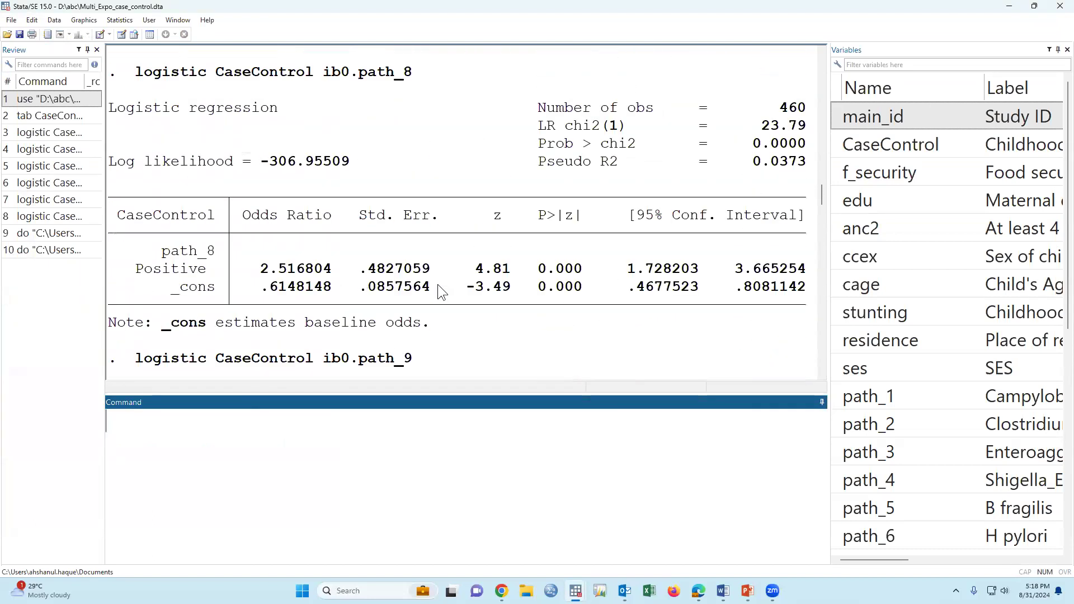
scroll(438, 285, "up", 2)
right_click(453, 208)
left_click(478, 231)
key("alt+Tab")
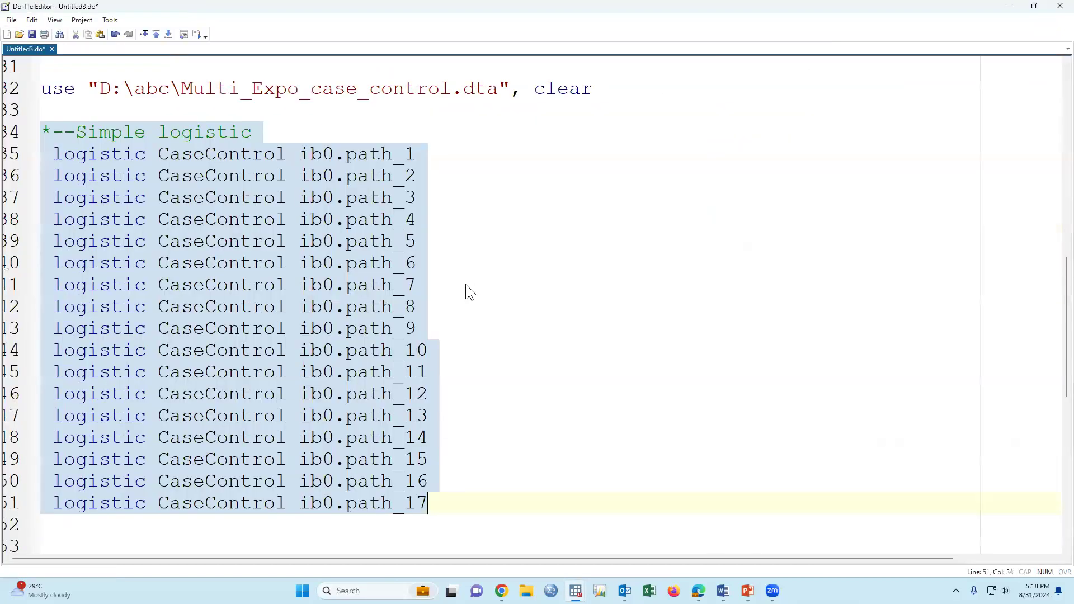
Duplicate the path_1 to path_17 logistic commands starting at line 56, below the Simple logistic block.
left_click(381, 197)
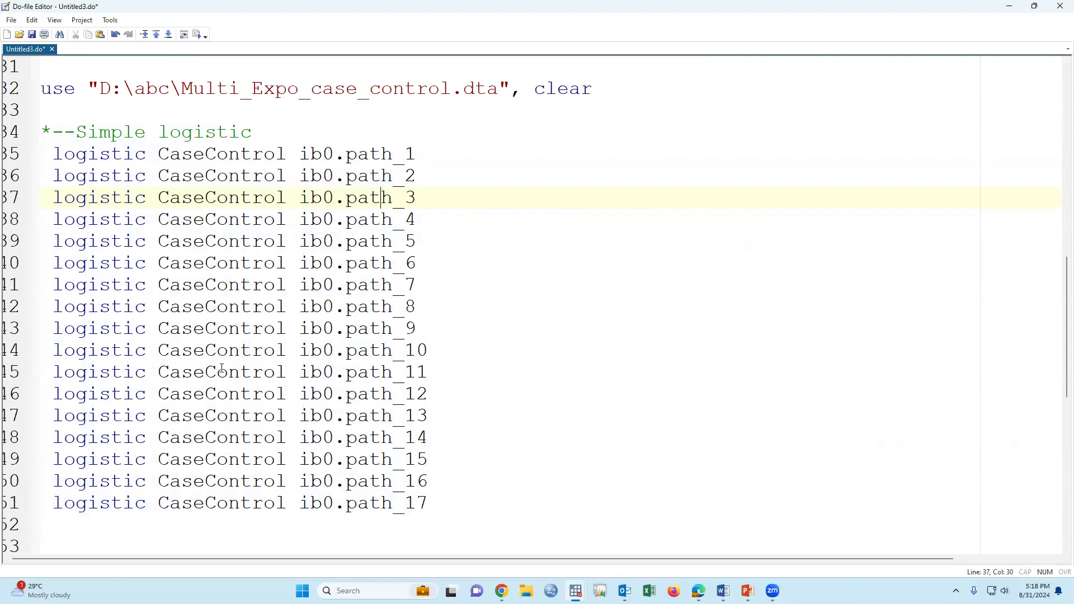
left_click_drag(9, 157, 22, 507)
key("ctrl+c")
scroll(126, 466, "down", 5)
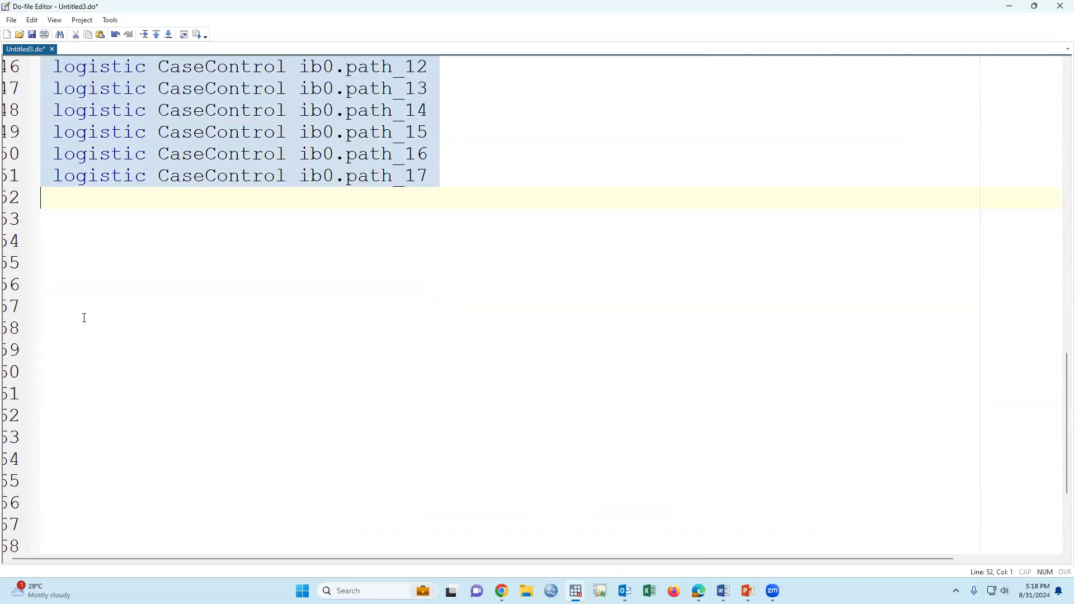
left_click(89, 289)
key("ctrl+v")
Append the covariate list from the line 23 anemia model, ib0.f_security through ib0.ses, to the duplicated path_1 and path_2 commands.
scroll(324, 346, "up", 9)
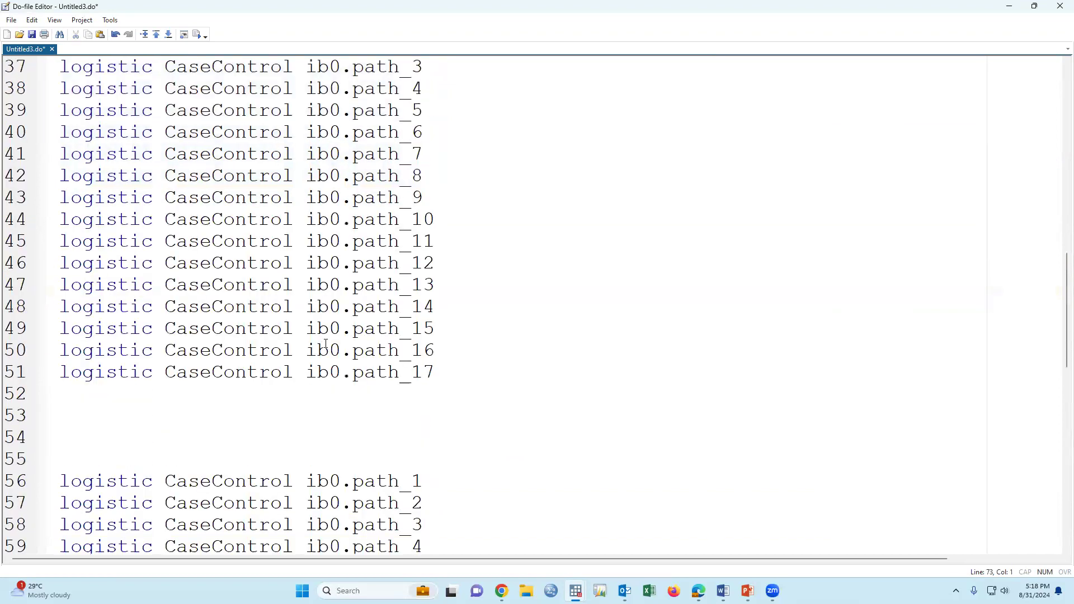
scroll(398, 236, "up", 4)
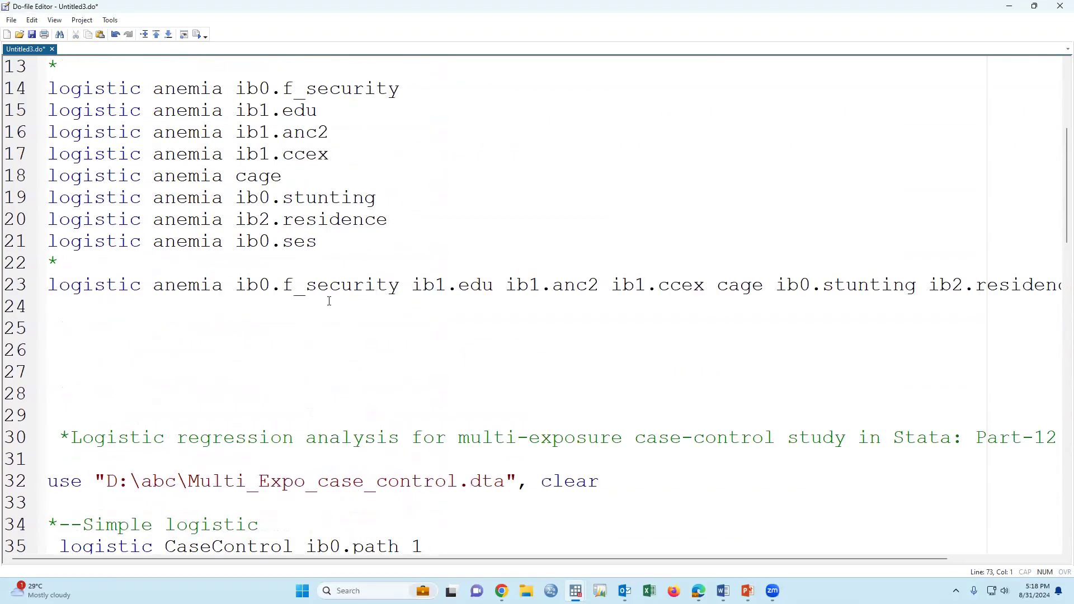
left_click_drag(236, 286, 1037, 288)
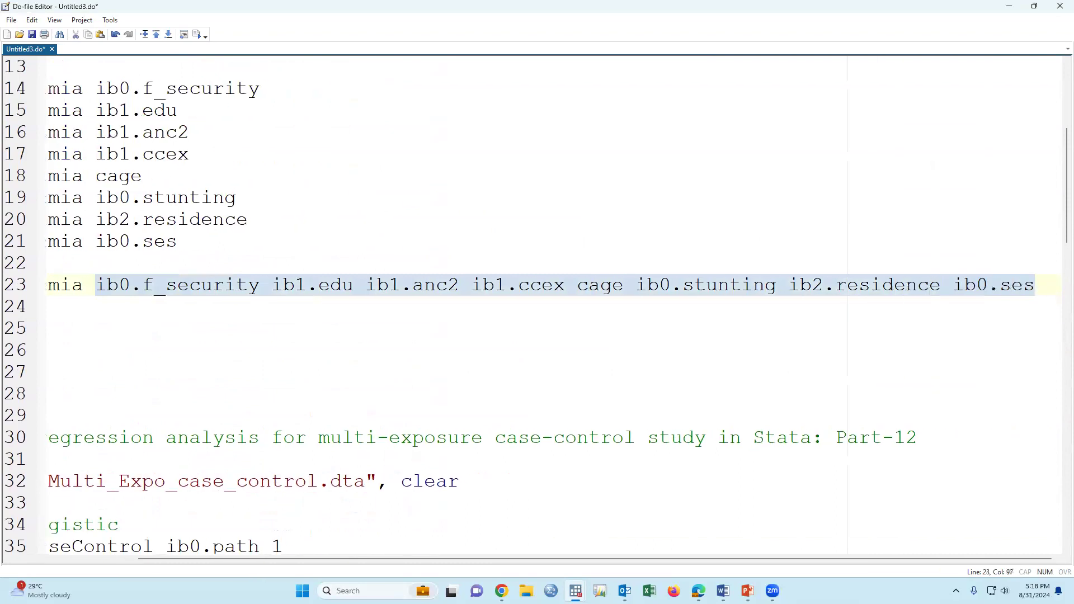
scroll(376, 410, "down", 16)
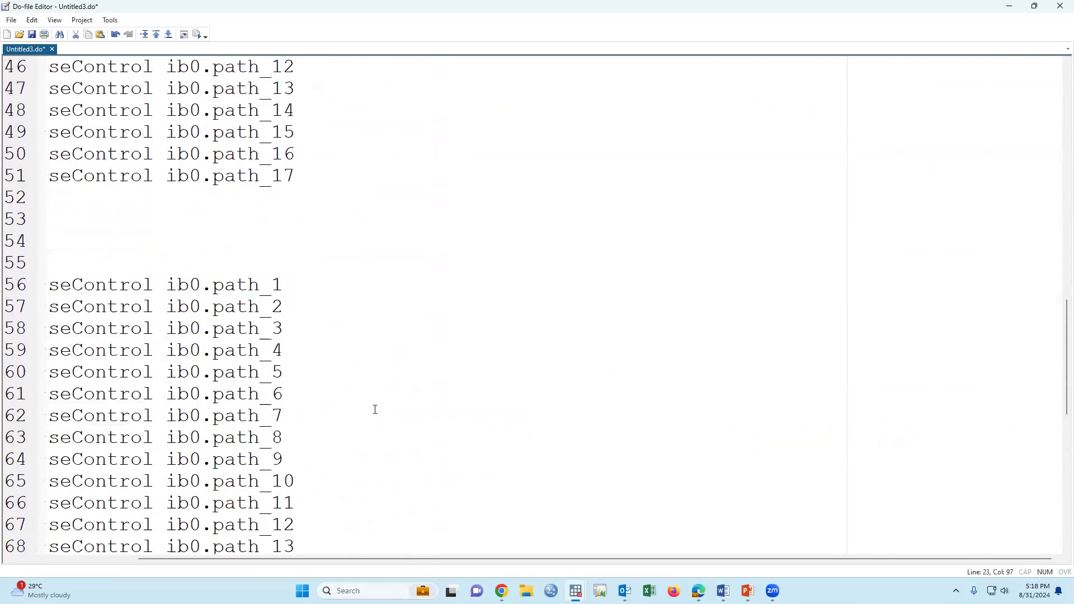
scroll(376, 409, "up", 4)
left_click(307, 222)
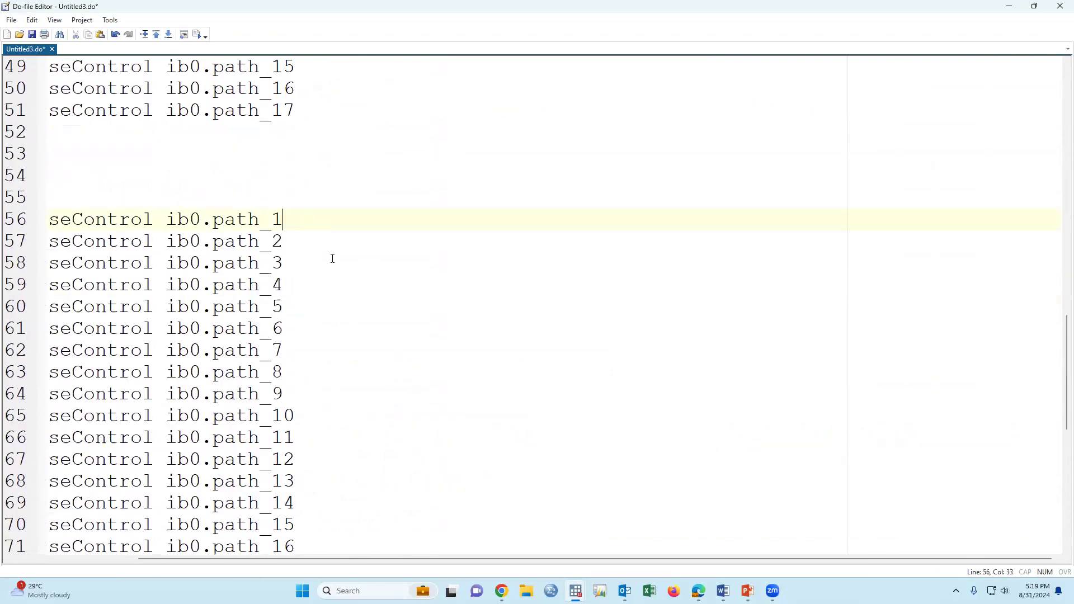
key("ctrl+v")
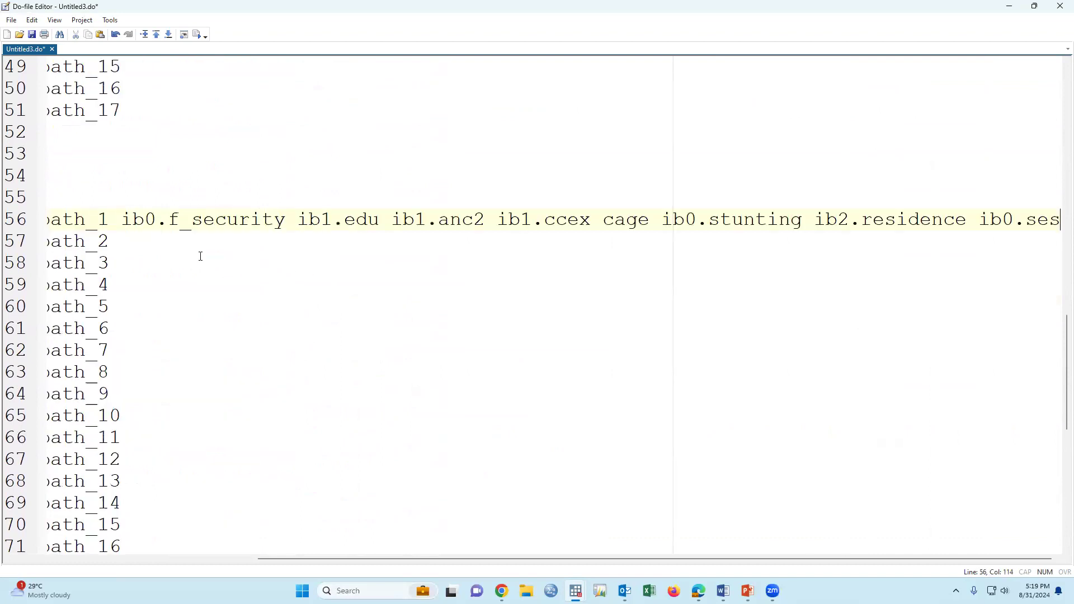
key("Down")
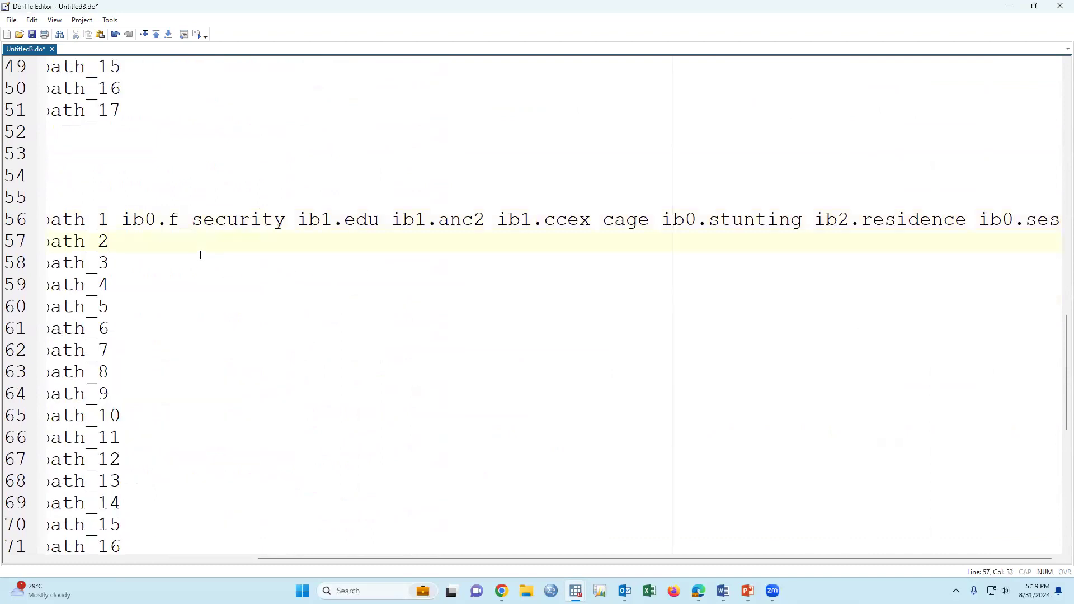
key("ctrl+v")
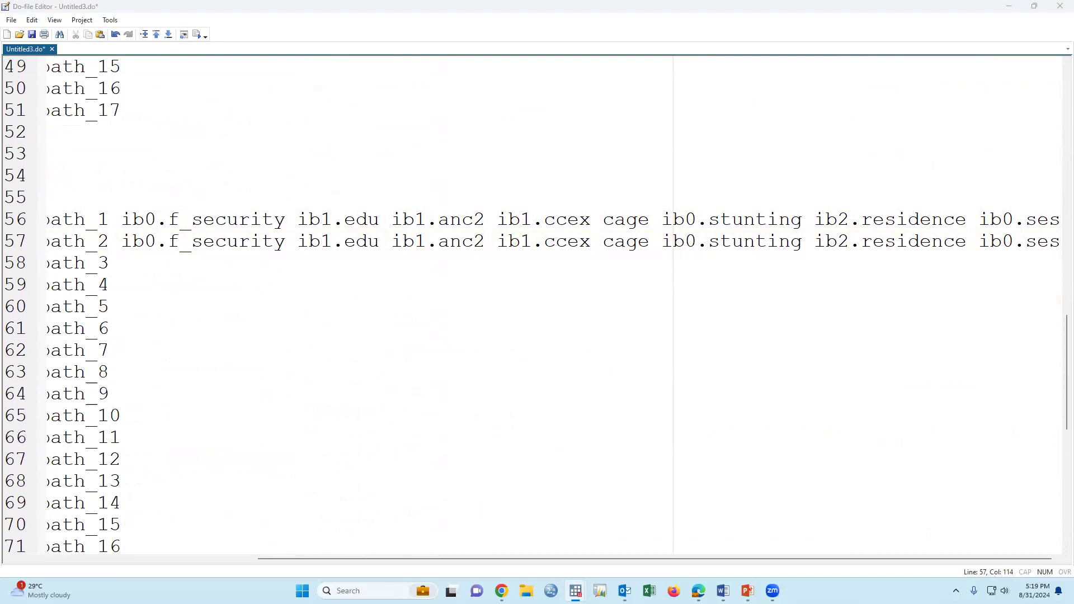
Replace the duplicated commands with a "* Multiple logistic" block of CaseControl models for path_1 to path_17, each including the covariates ib0.f_security through ib0.ses.
left_click_drag(372, 559, 120, 560)
left_click_drag(152, 190, 460, 307)
key("ctrl+v")
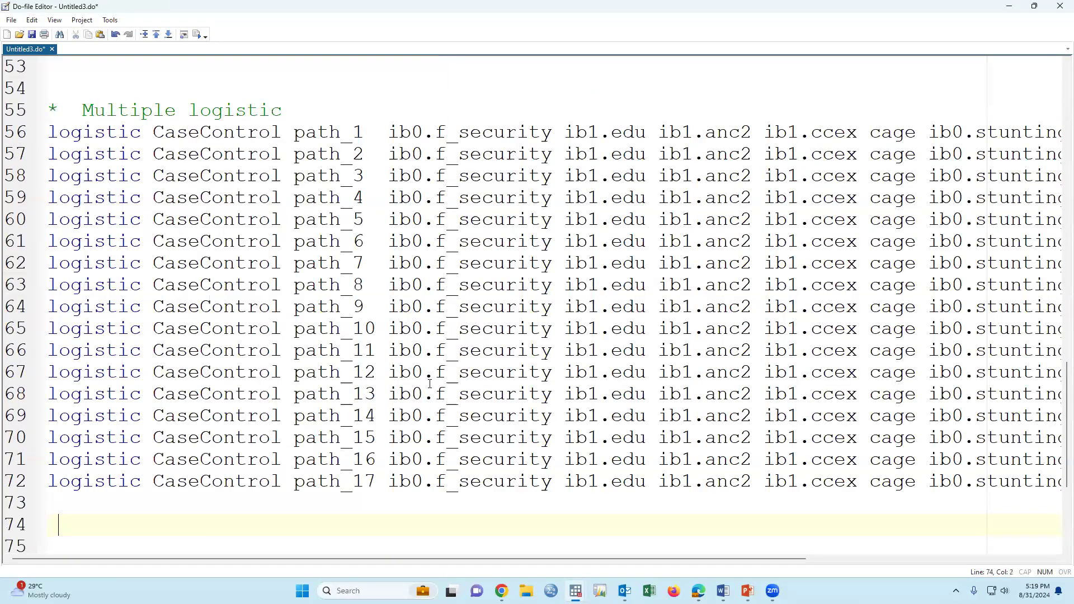
Compare the Simple logistic commands with the Multiple logistic block and its full covariate list, then check the main Stata window and return to the do-file.
scroll(217, 185, "up", 8)
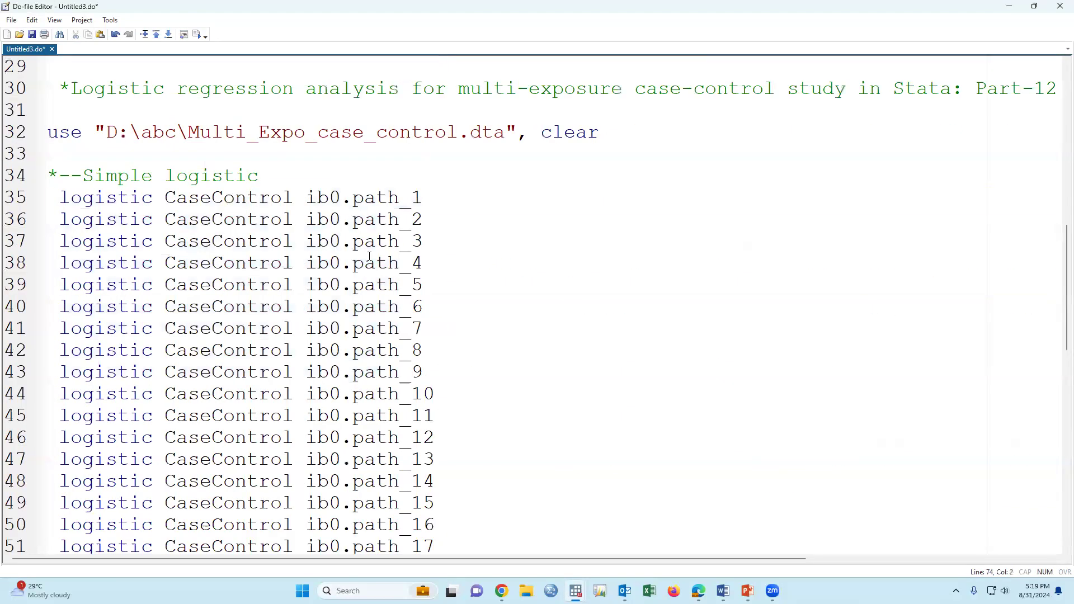
left_click(359, 203)
scroll(381, 277, "down", 7)
scroll(381, 276, "down", 2)
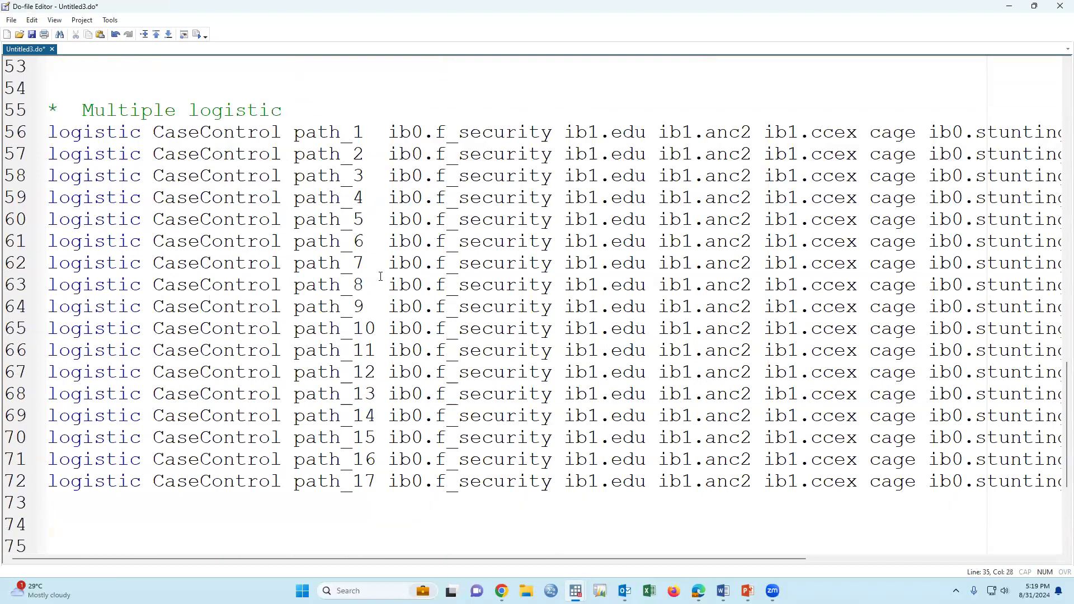
scroll(150, 174, "up", 2)
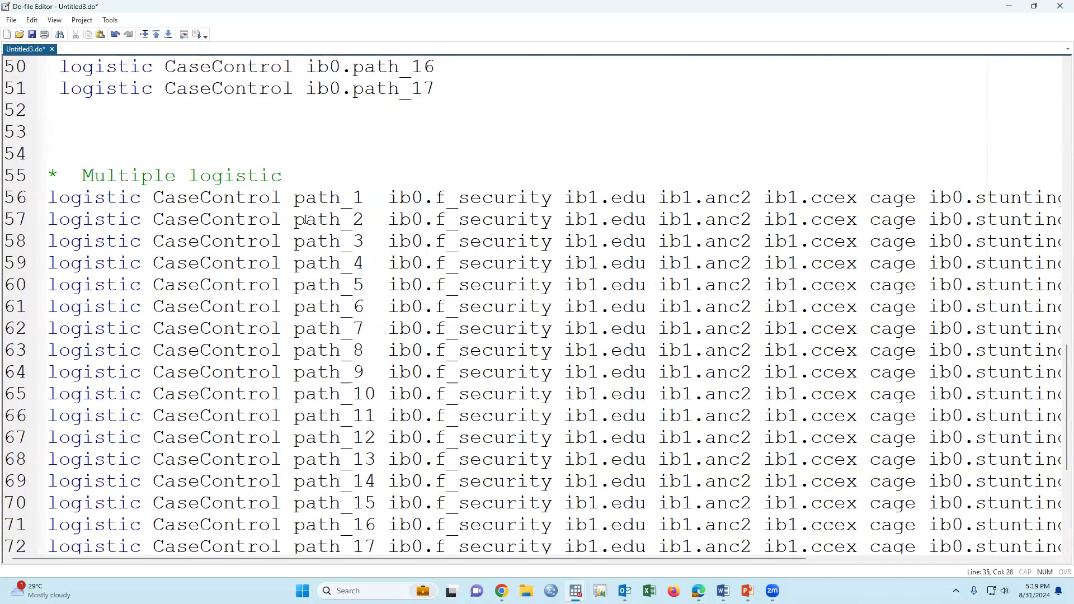
left_click(340, 200)
left_click_drag(384, 198, 1062, 198)
left_click(263, 220)
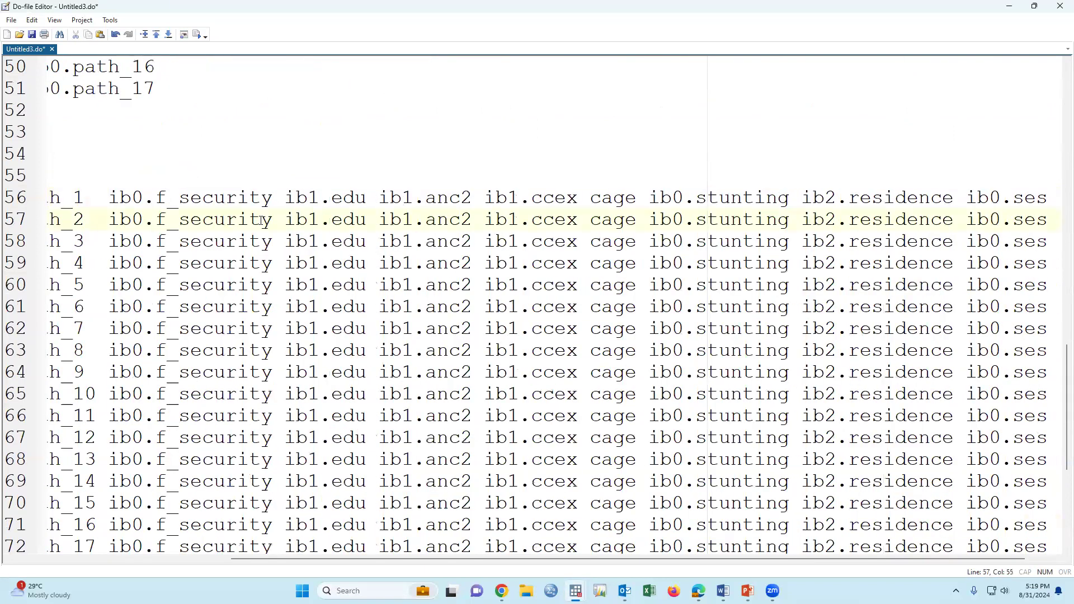
scroll(274, 261, "up", 2)
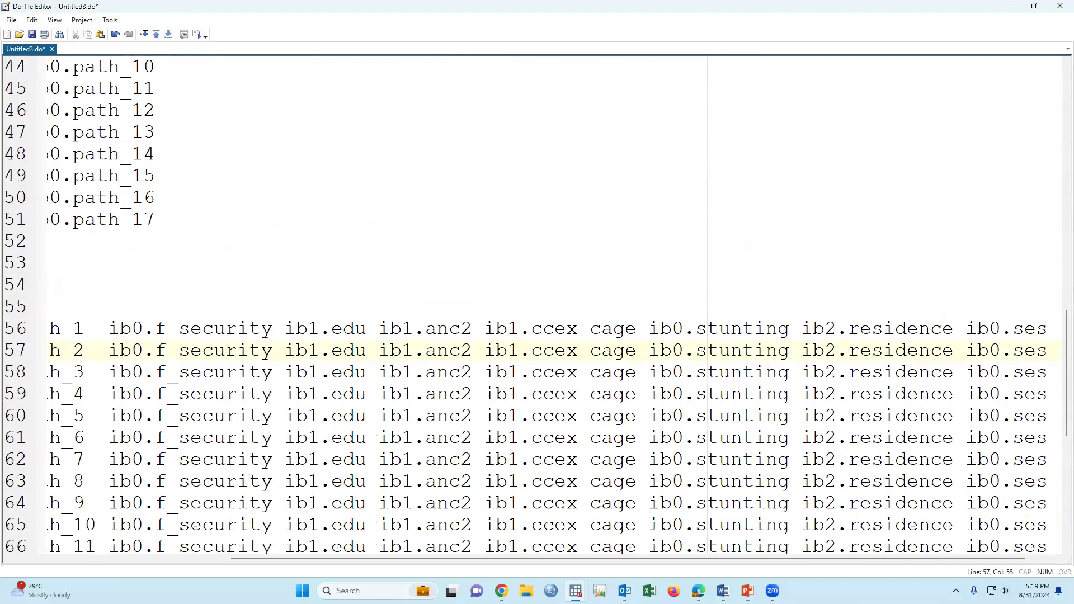
key("alt+Tab")
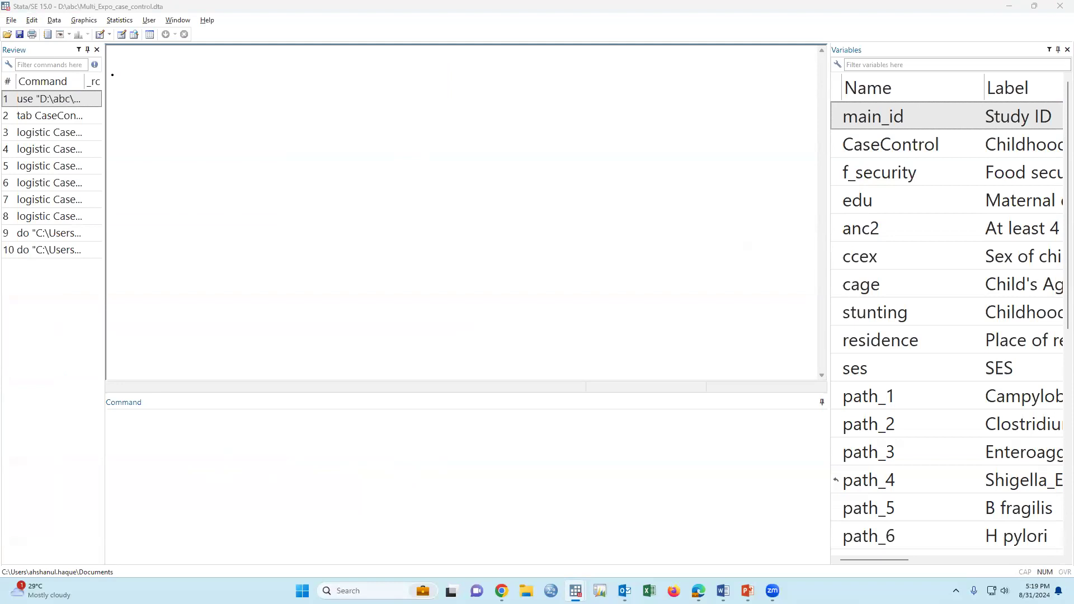
double_click(522, 132)
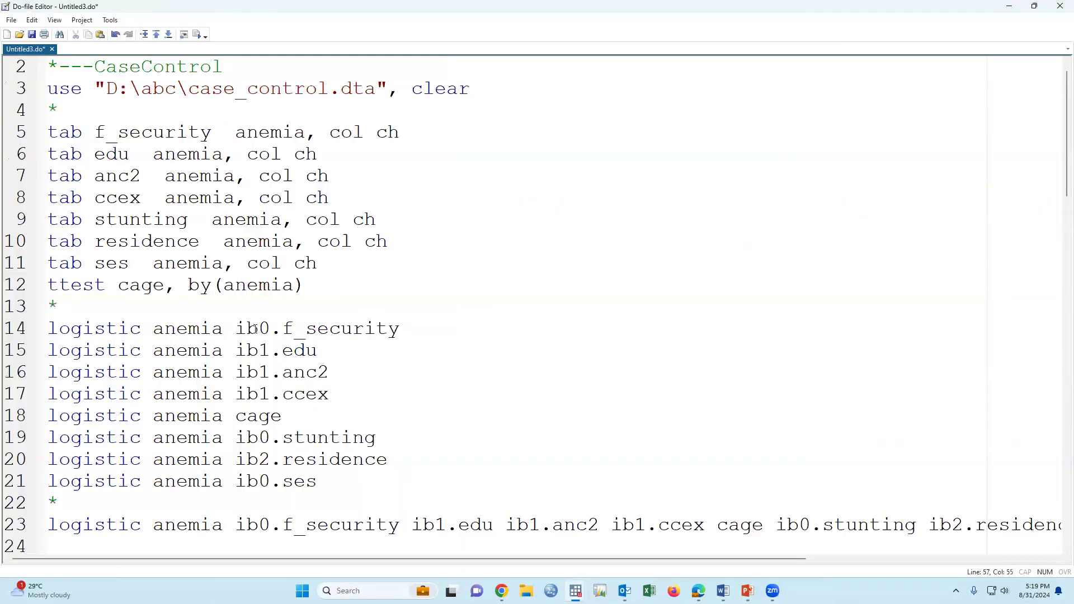
Add blank lines below the use command for Multi_Expo_case_control.dta and copy the eight single-covariate anemia logistic commands there.
scroll(345, 397, "down", 4)
scroll(344, 396, "down", 5)
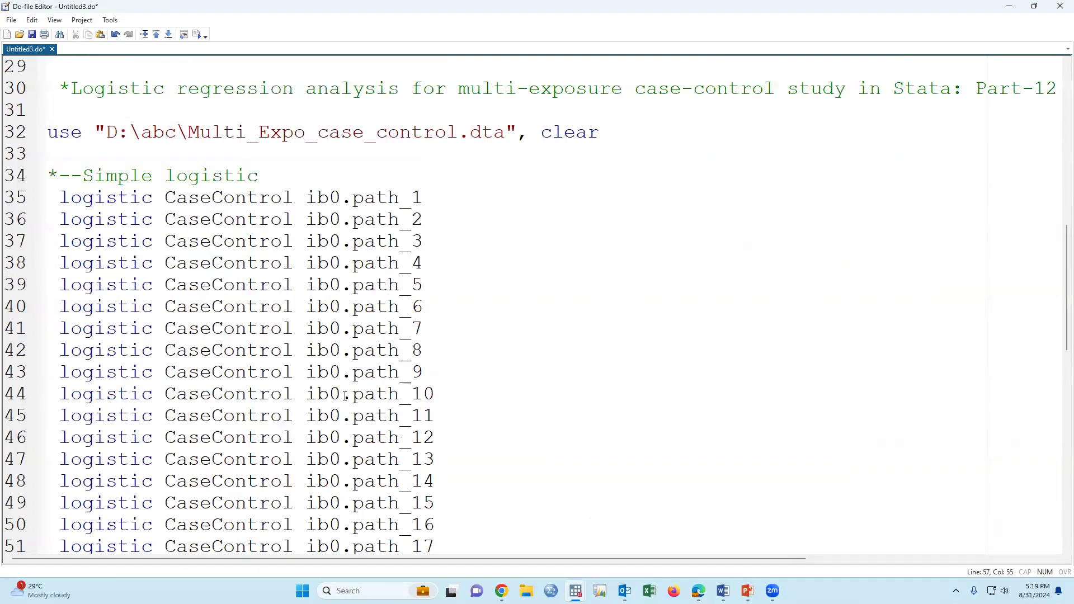
scroll(345, 396, "up", 1)
scroll(273, 263, "down", 1)
left_click(205, 144)
key("Return")
key("Return")
key("Return")
key("Return")
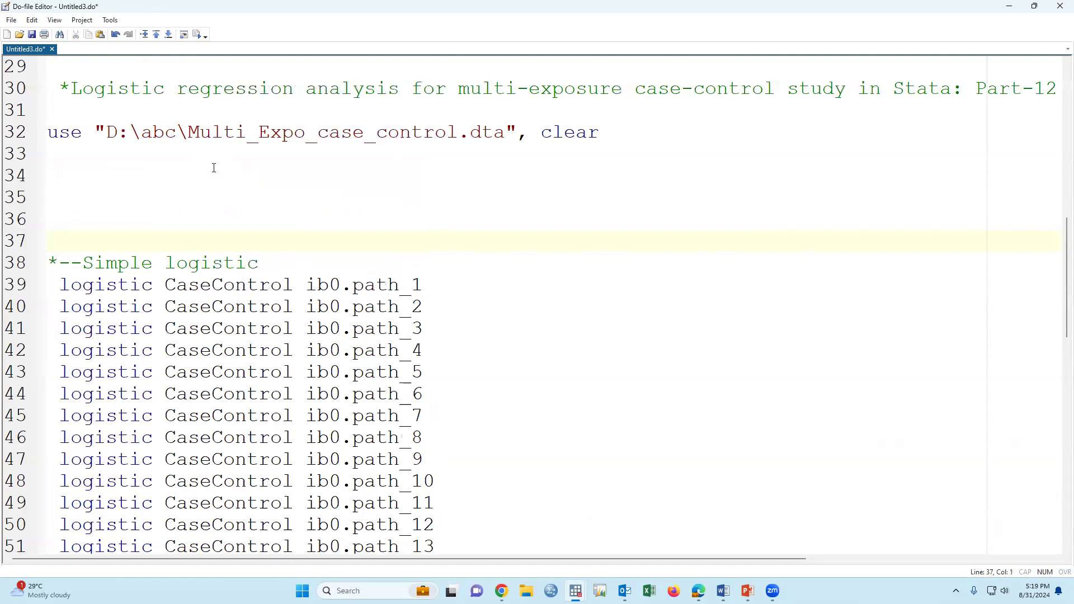
key("Up")
key("Up")
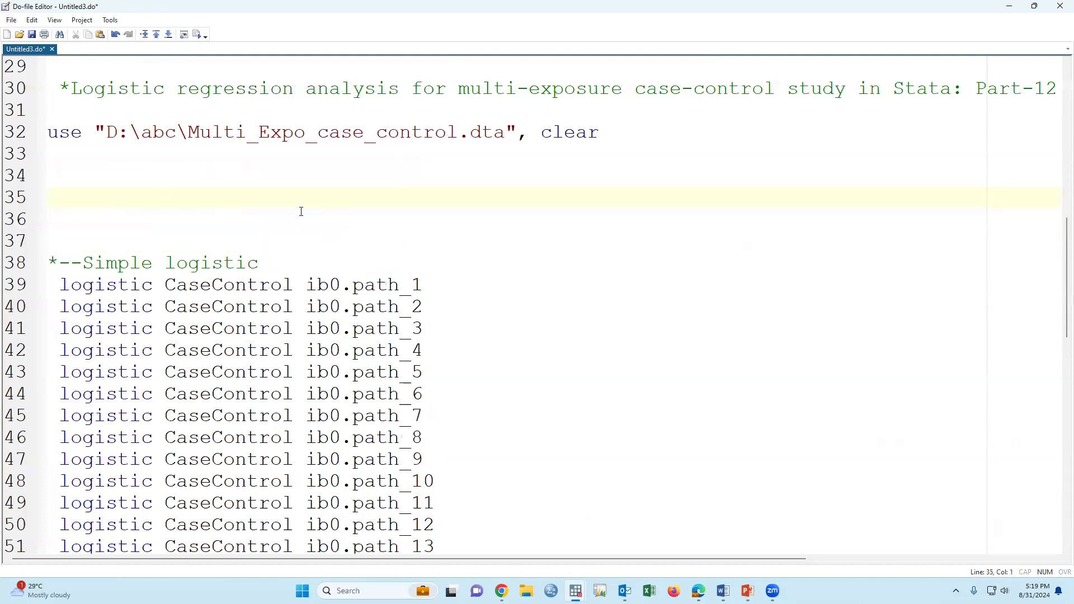
scroll(237, 205, "up", 7)
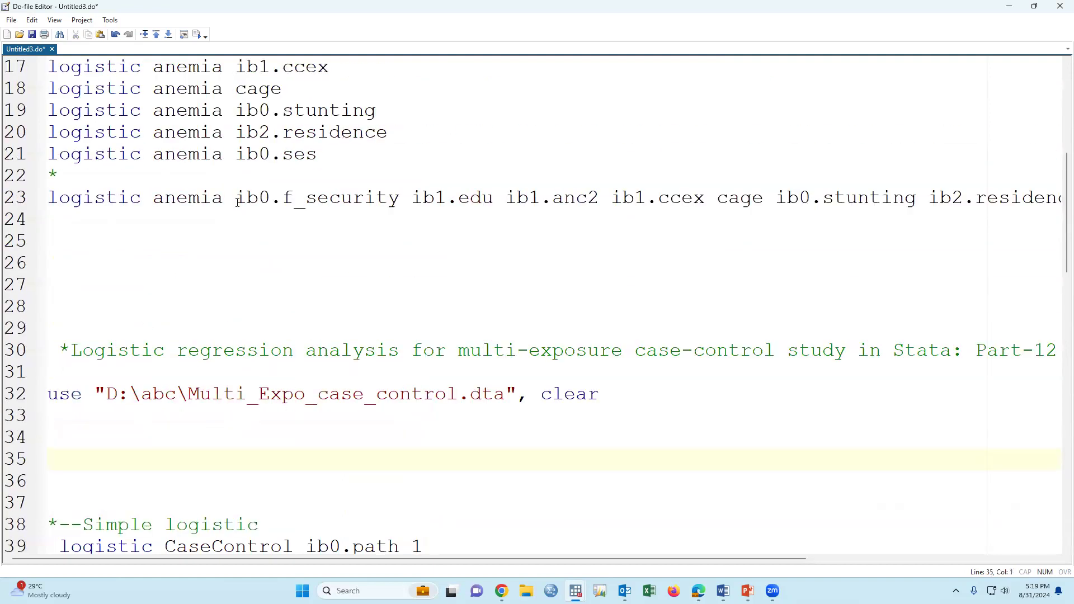
left_click_drag(50, 197, 320, 351)
scroll(320, 352, "down", 8)
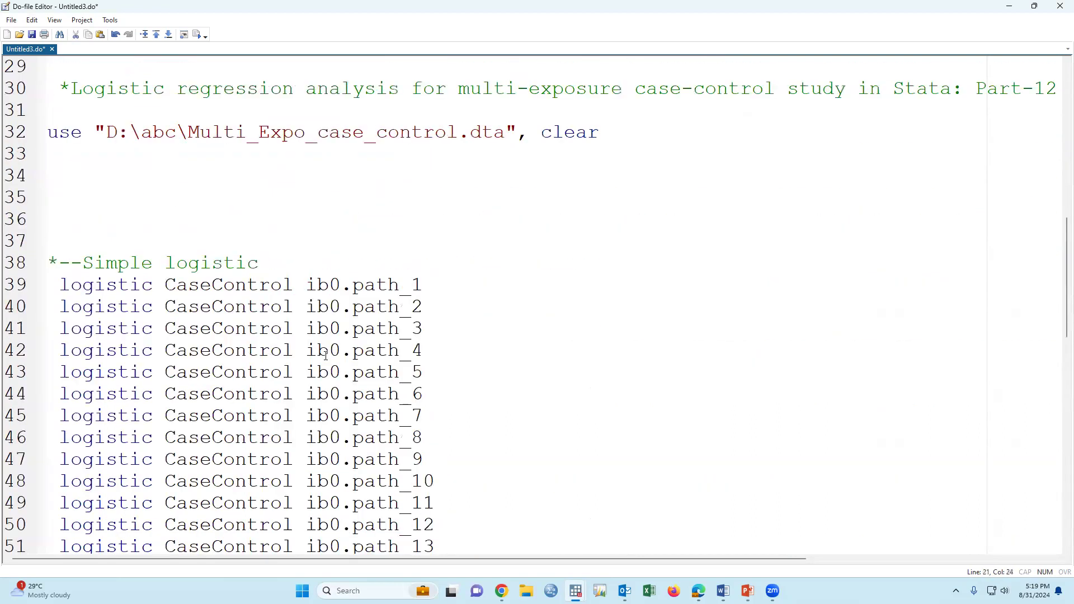
left_click(118, 144)
key("ctrl+v")
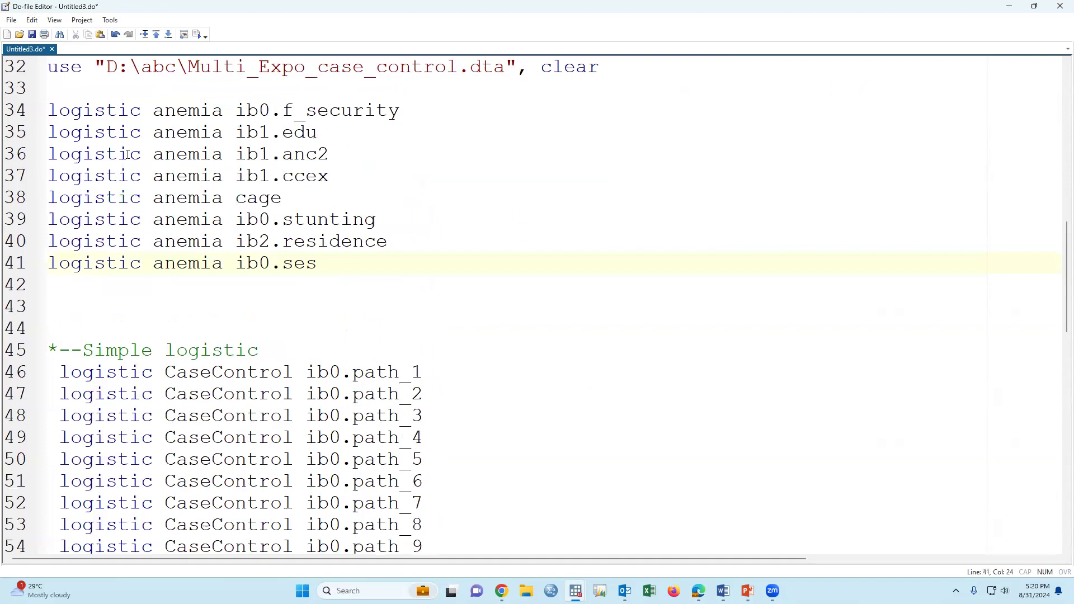
Cut the eight copied anemia logistic commands from below the use command for Multi_Expo_case_control.dta.
scroll(94, 224, "up", 2)
left_click_drag(51, 234, 355, 412)
key("ctrl+c")
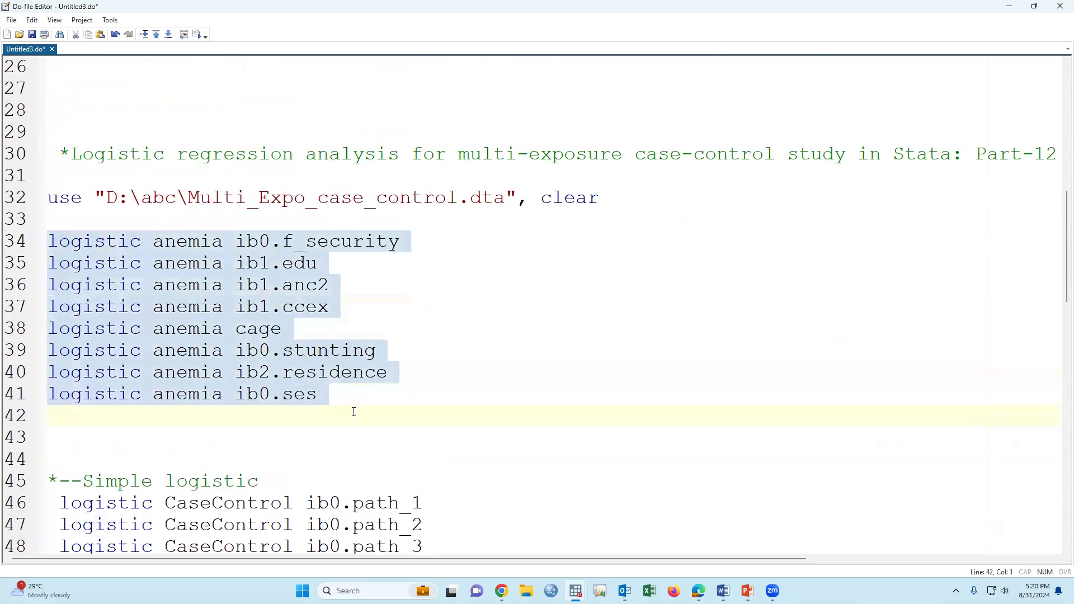
key("Delete")
Add blank lines and the comment "*----Covariates" between the Simple logistic and Multiple logistic blocks.
scroll(292, 351, "down", 6)
scroll(292, 351, "down", 2)
left_click(141, 197)
key("Return")
key("Return")
key("Return")
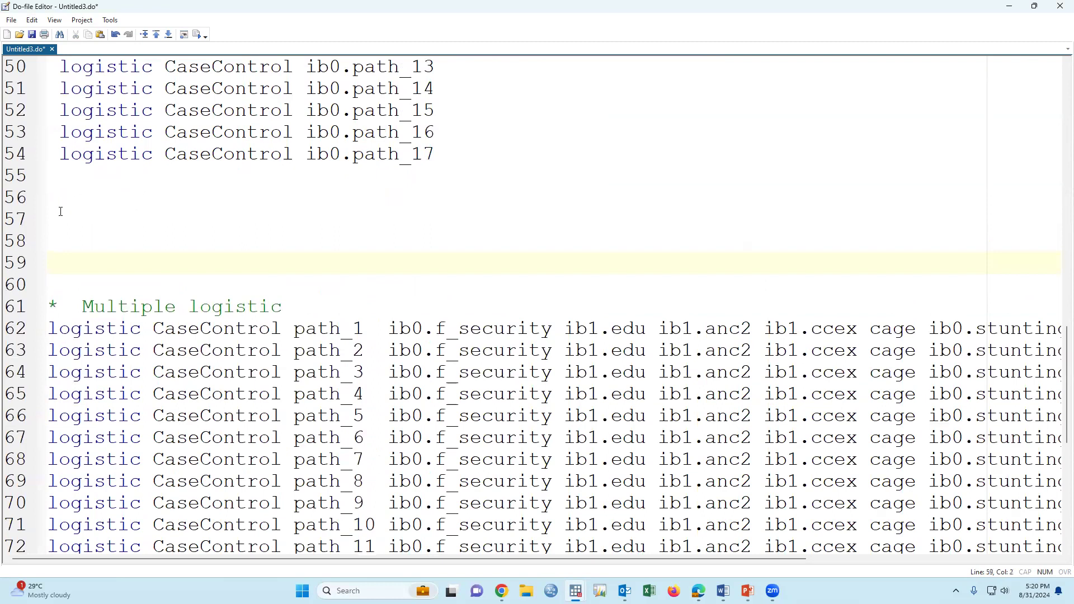
type("*----Covariate")
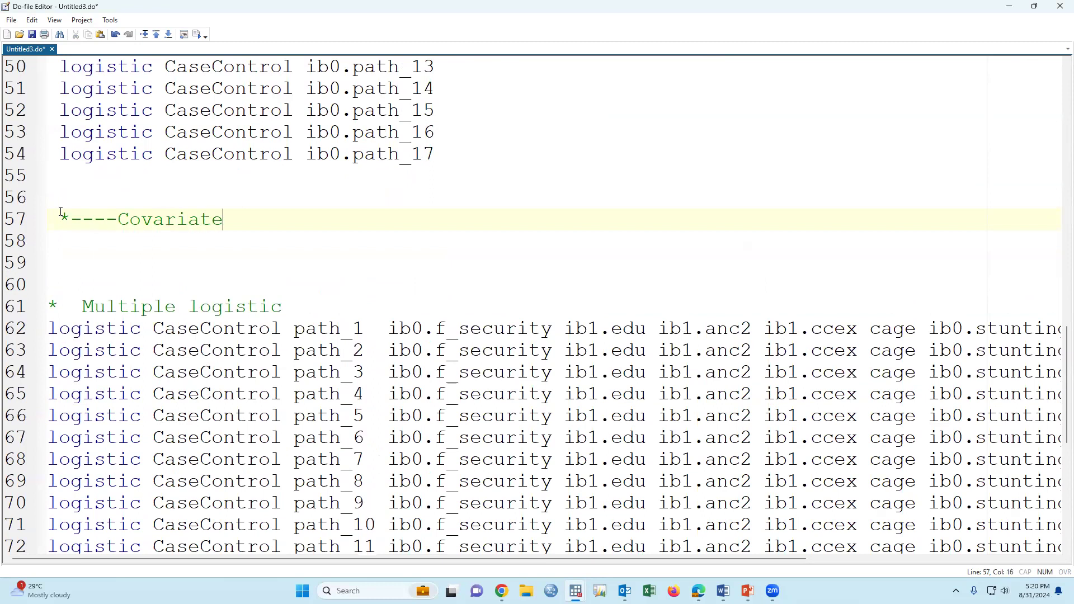
type("s")
Paste the eight anemia logistic commands under the Covariates comment and remove the leading space from the first one.
key("Return")
key("ctrl+v")
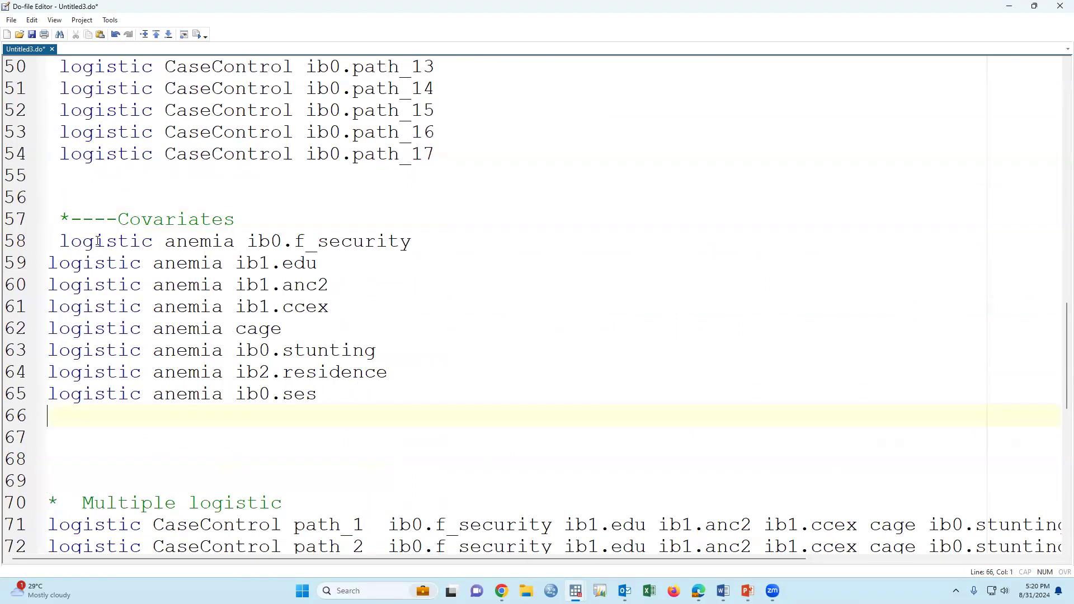
left_click(63, 247)
key("BackSpace")
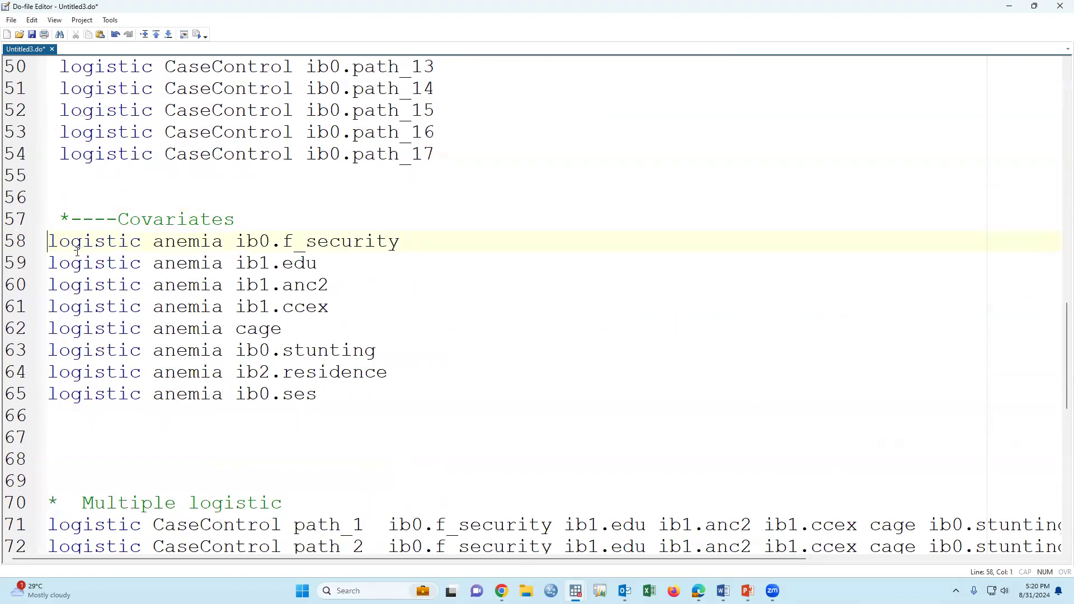
Replace the outcome anemia with CaseControl in all eight logistic commands of the Covariates block, from ib0.f_security to ib0.ses.
double_click(206, 156)
key("ctrl+c")
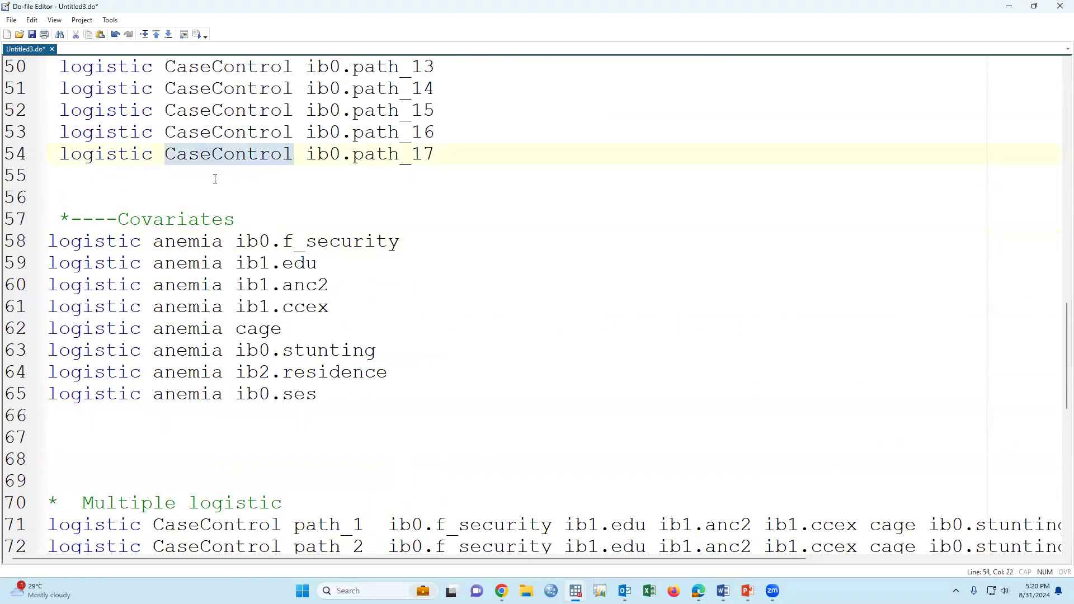
double_click(186, 246)
key("ctrl+v")
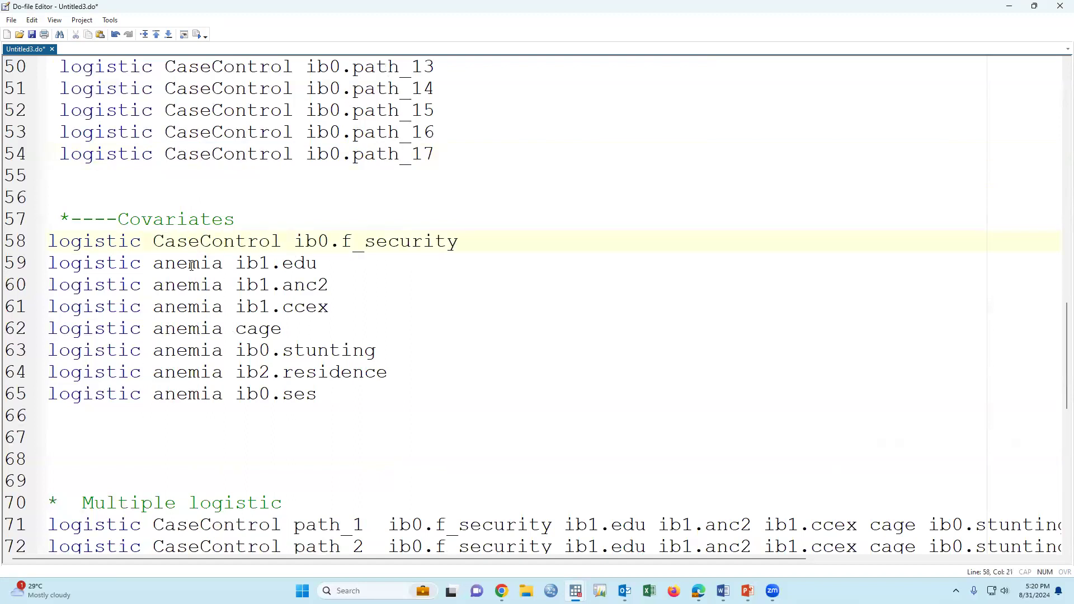
double_click(191, 266)
key("ctrl+v")
double_click(200, 291)
key("ctrl+v")
double_click(199, 307)
key("ctrl+v")
double_click(208, 329)
key("ctrl+v")
double_click(210, 351)
key("ctrl+v")
double_click(211, 373)
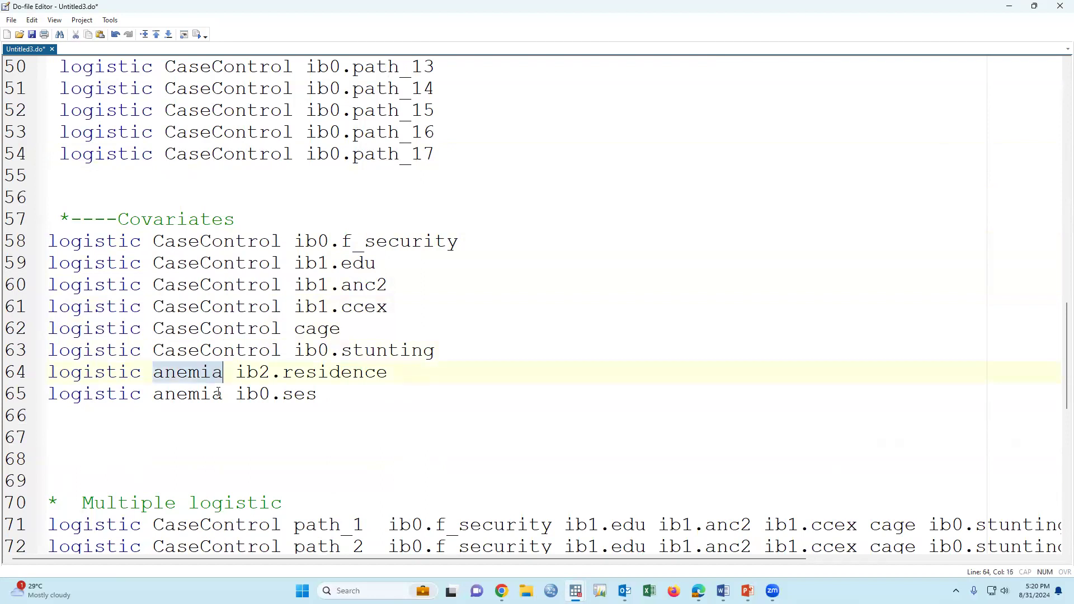
key("ctrl+v")
double_click(209, 395)
key("ctrl+v")
Look through the Simple logistic, Covariates and Multiple logistic blocks of the do-file to review the order of the analysis.
scroll(229, 420, "down", 3)
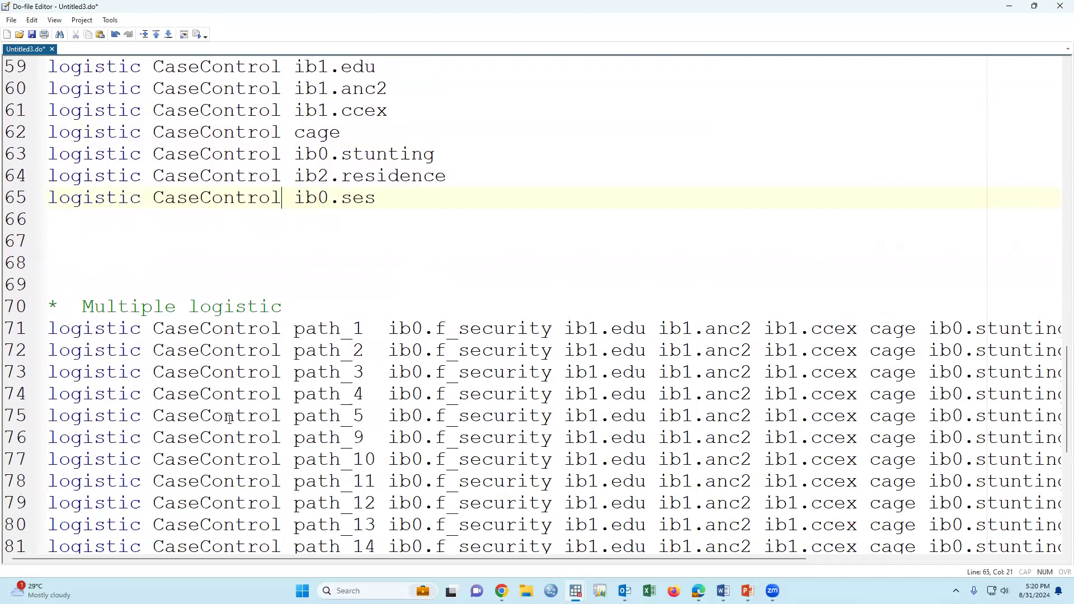
scroll(229, 420, "up", 9)
left_click(122, 151)
scroll(171, 175, "down", 1)
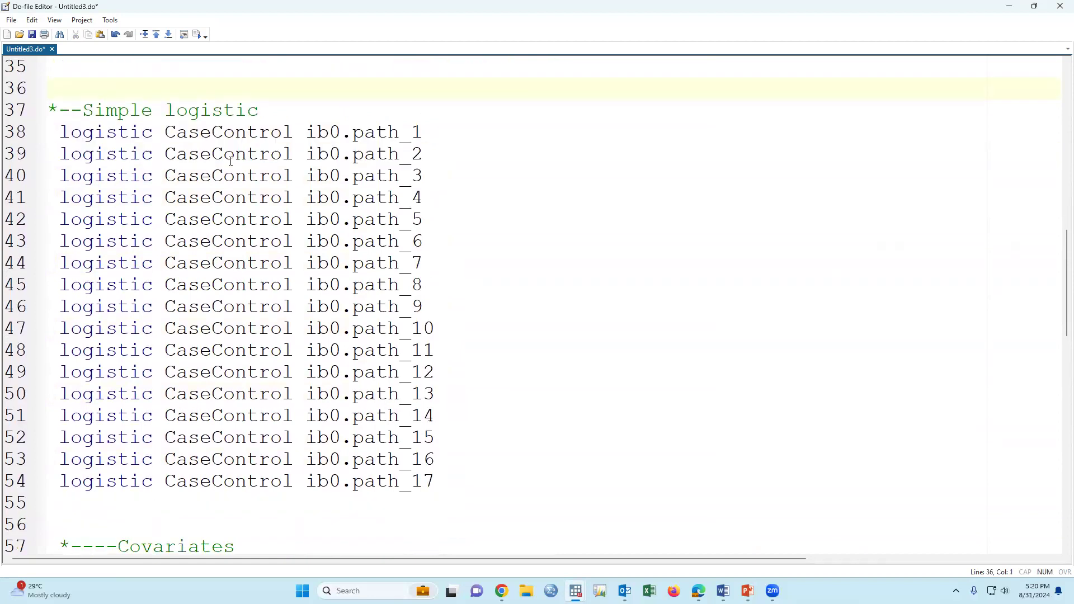
left_click(388, 133)
scroll(392, 420, "down", 5)
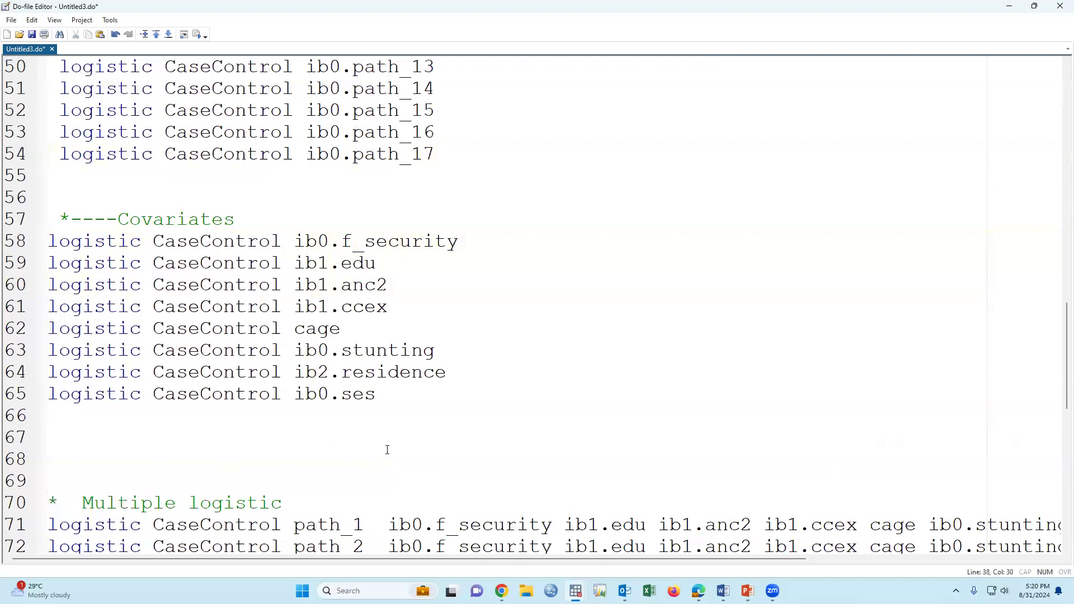
left_click_drag(50, 240, 376, 394)
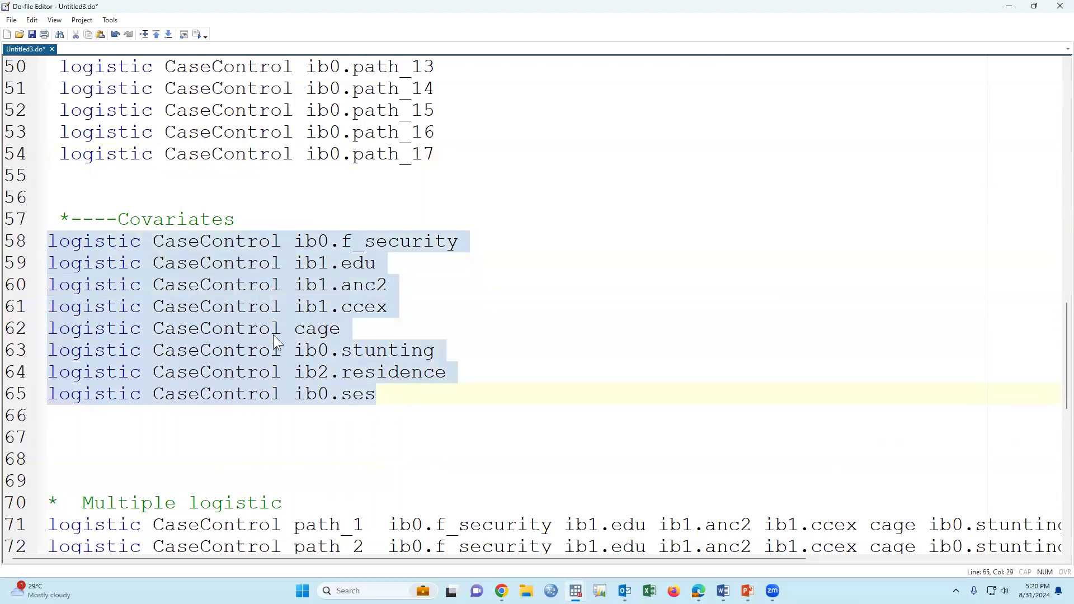
scroll(295, 399, "down", 5)
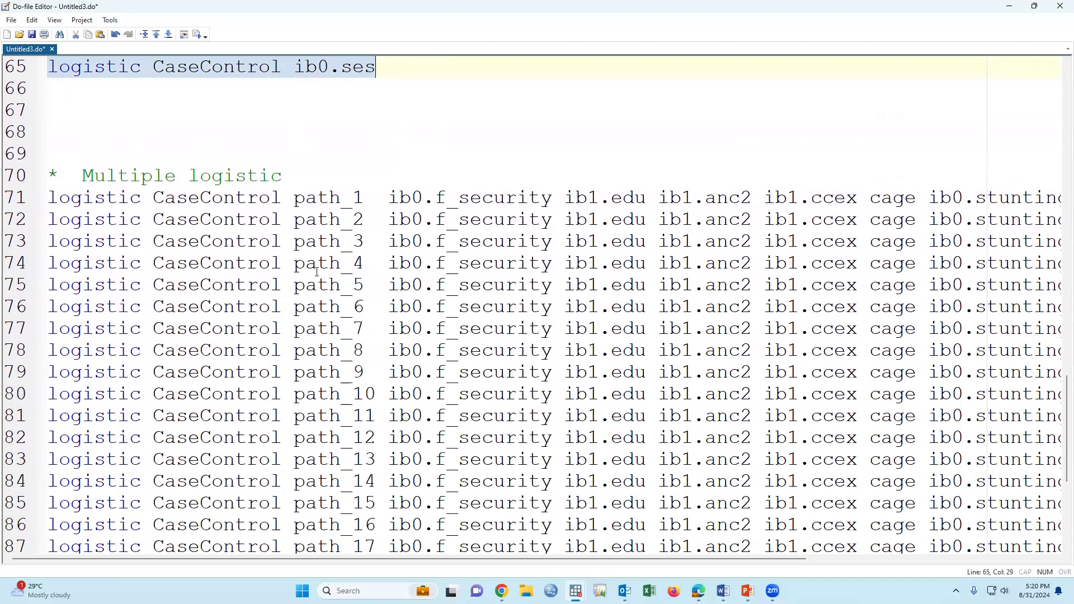
Review the Simple logistic, Covariates and Multiple logistic blocks, comparing the covariates in the adjusted commands with the Covariates block.
scroll(314, 258, "up", 11)
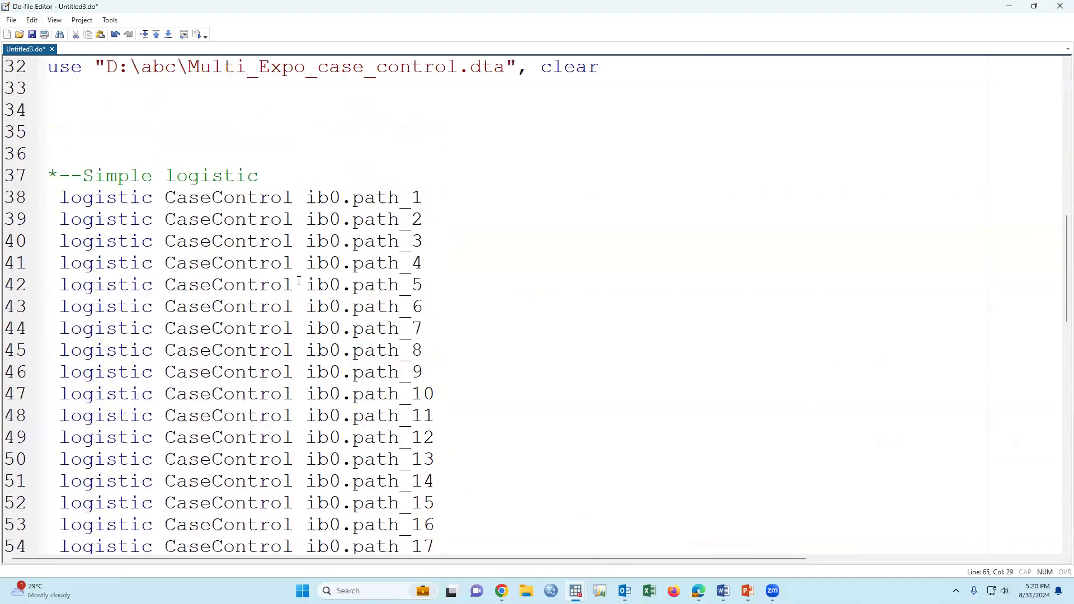
scroll(299, 281, "down", 13)
scroll(412, 394, "up", 2)
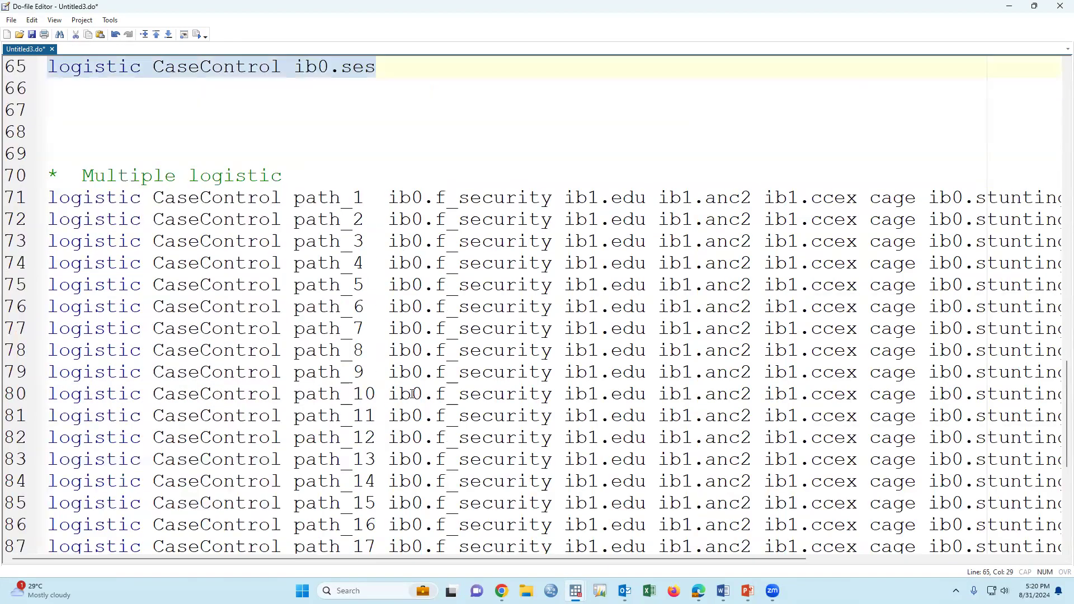
scroll(611, 452, "up", 4)
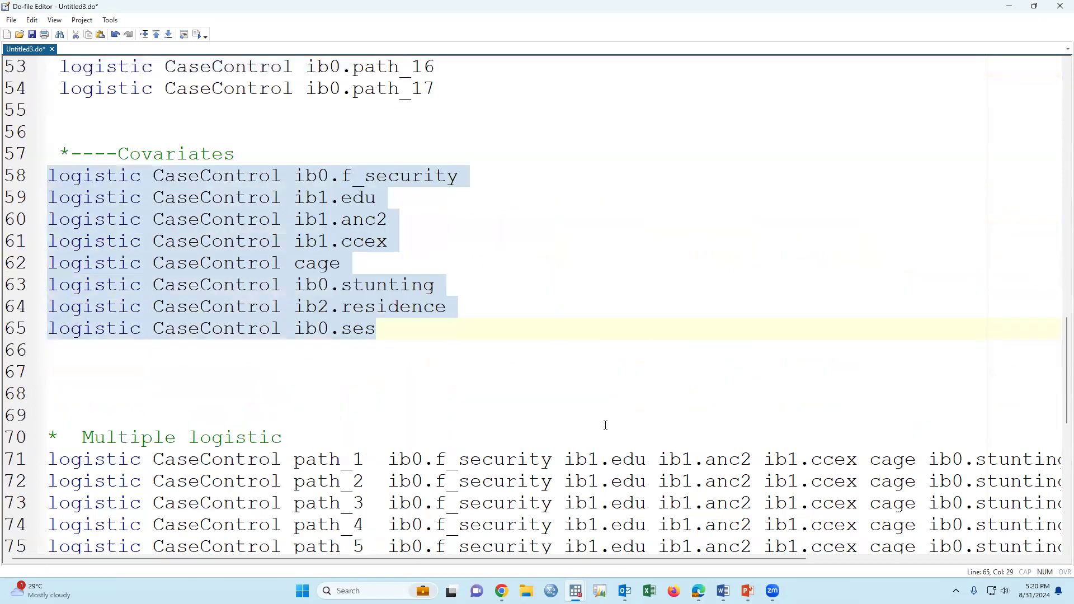
scroll(606, 425, "down", 2)
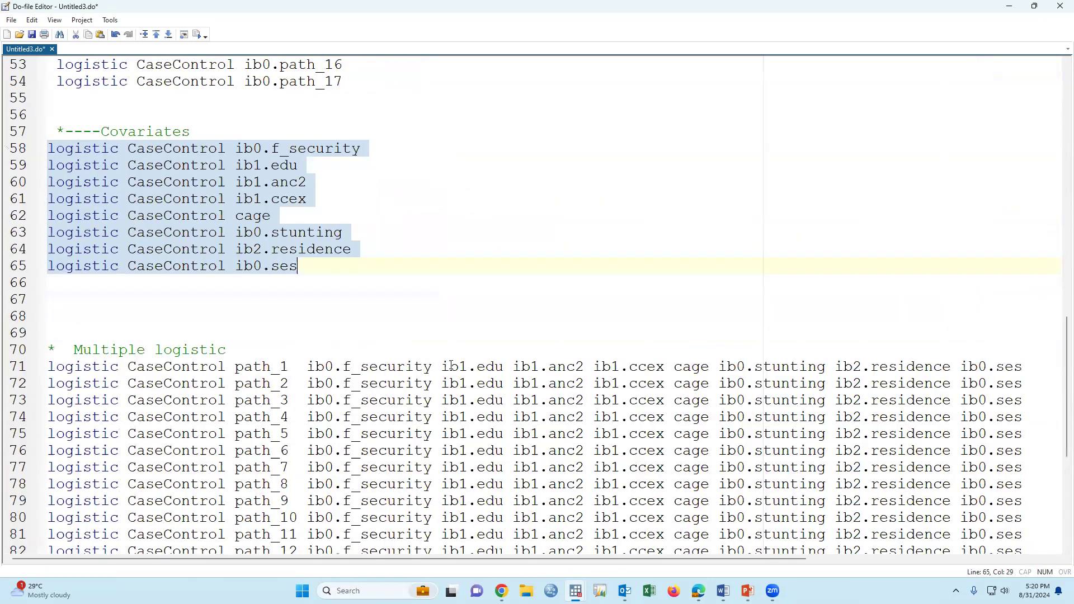
scroll(223, 199, "down", 3)
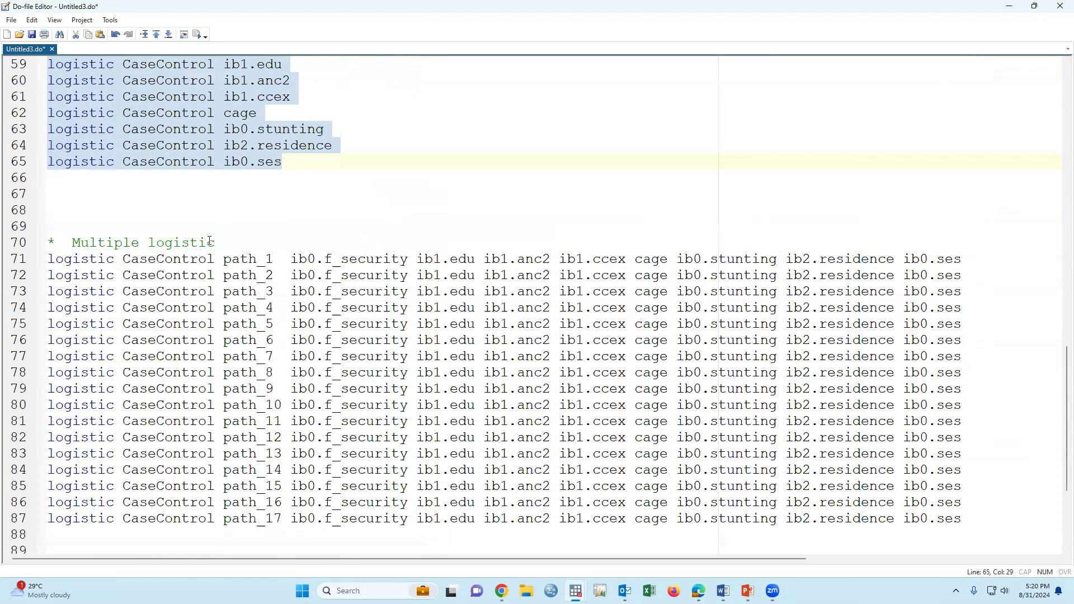
scroll(209, 241, "up", 11)
left_click_drag(124, 193, 374, 430)
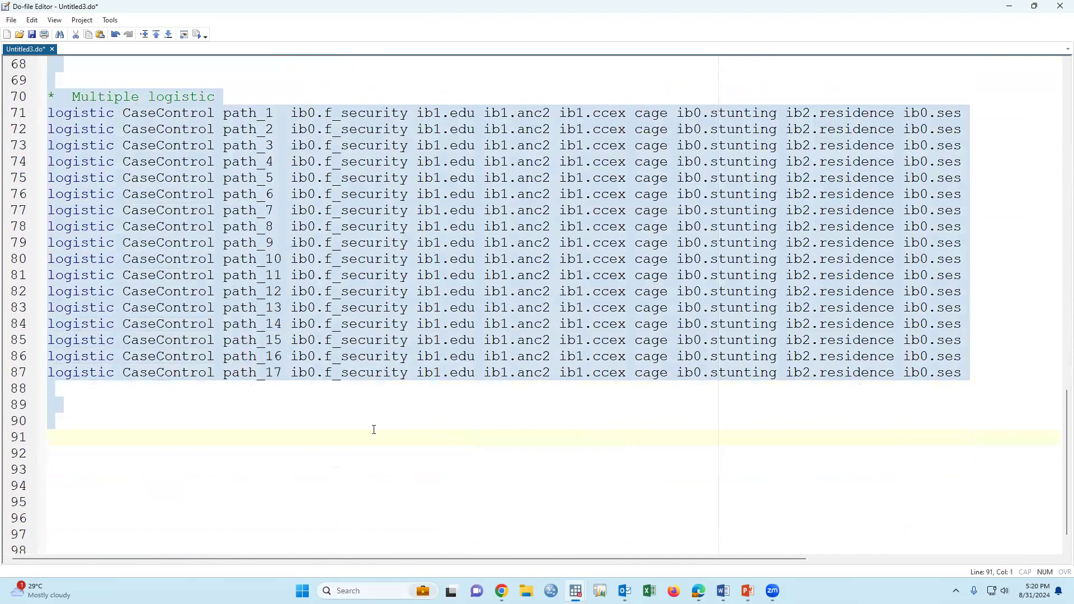
key("shift+Up")
left_click(473, 400)
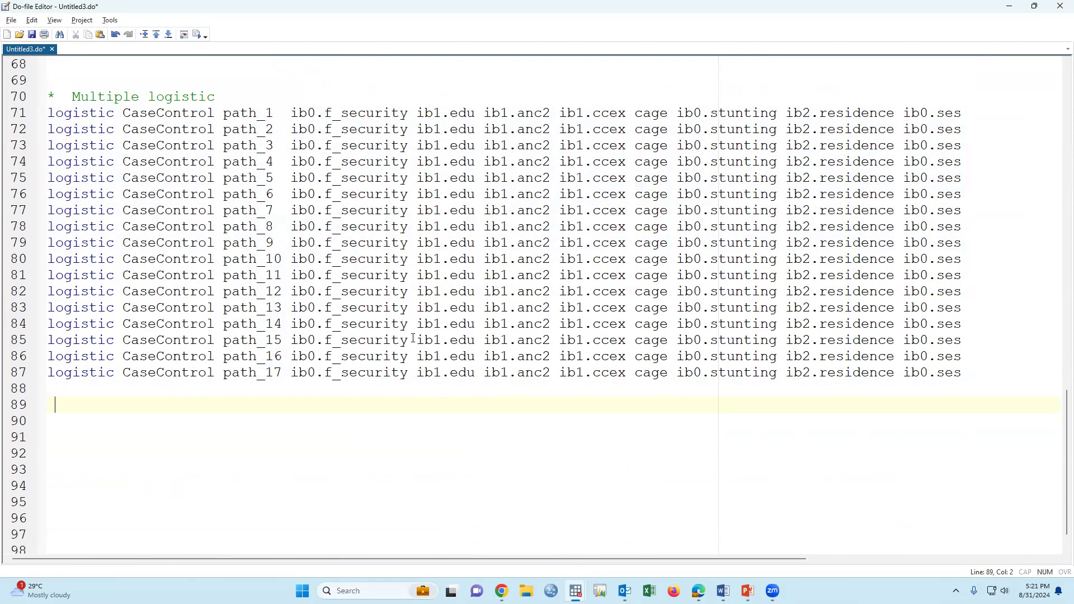
left_click(358, 373)
Clear all output from the Stata results window and return to the Untitled3.do do-file.
mouse_move(576, 591)
left_click(466, 539)
right_click(472, 206)
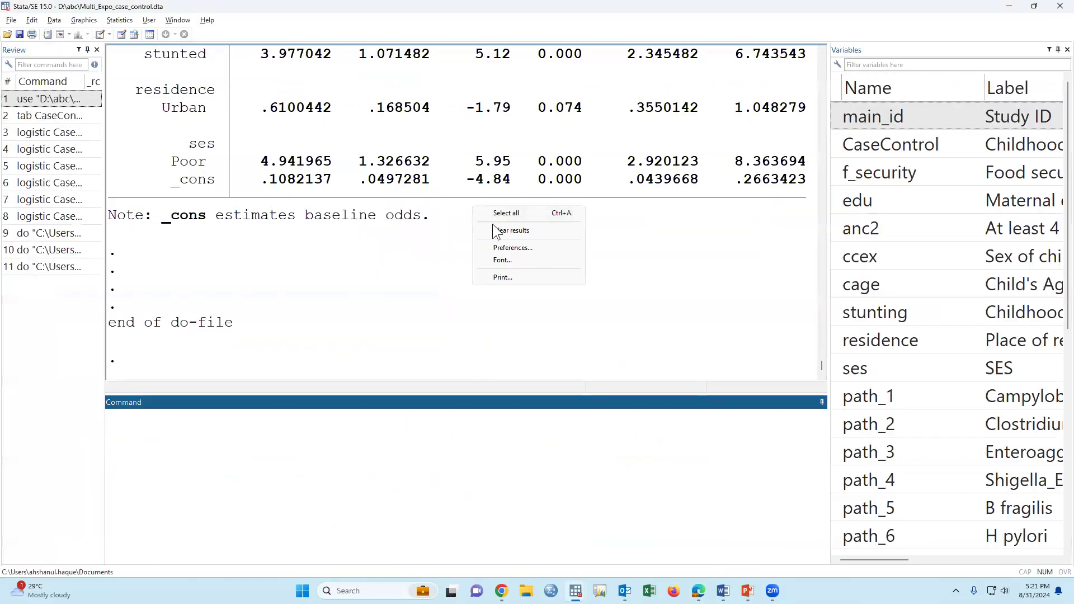
left_click(494, 230)
key("alt+Tab")
Run the Simple logistic block and the Multiple logistic block of the do-file for path_1 to path_17.
scroll(118, 298, "up", 9)
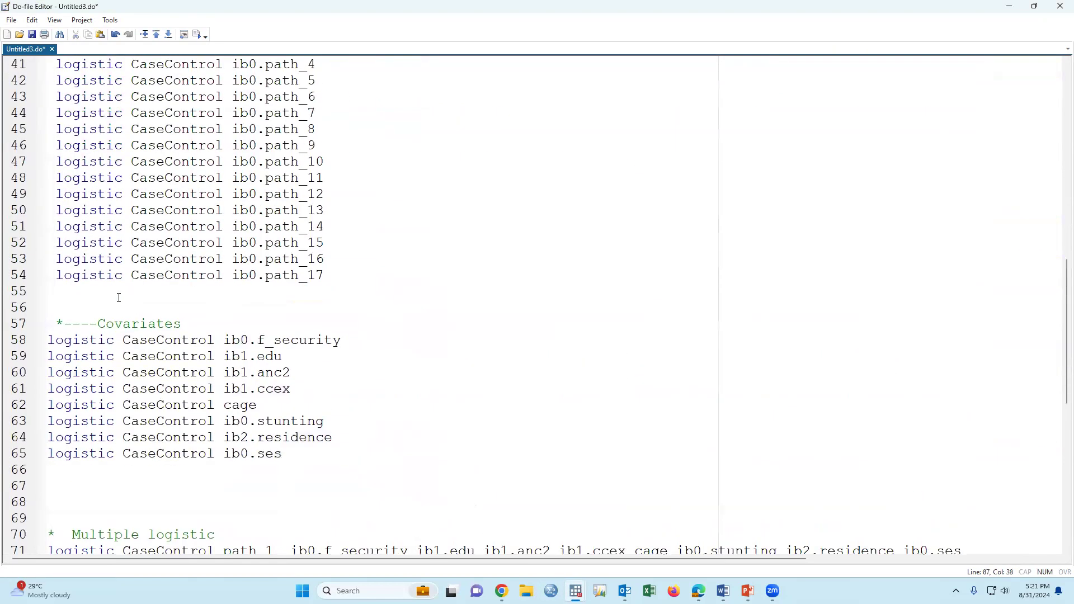
scroll(118, 298, "down", 3)
left_click_drag(54, 163, 285, 322)
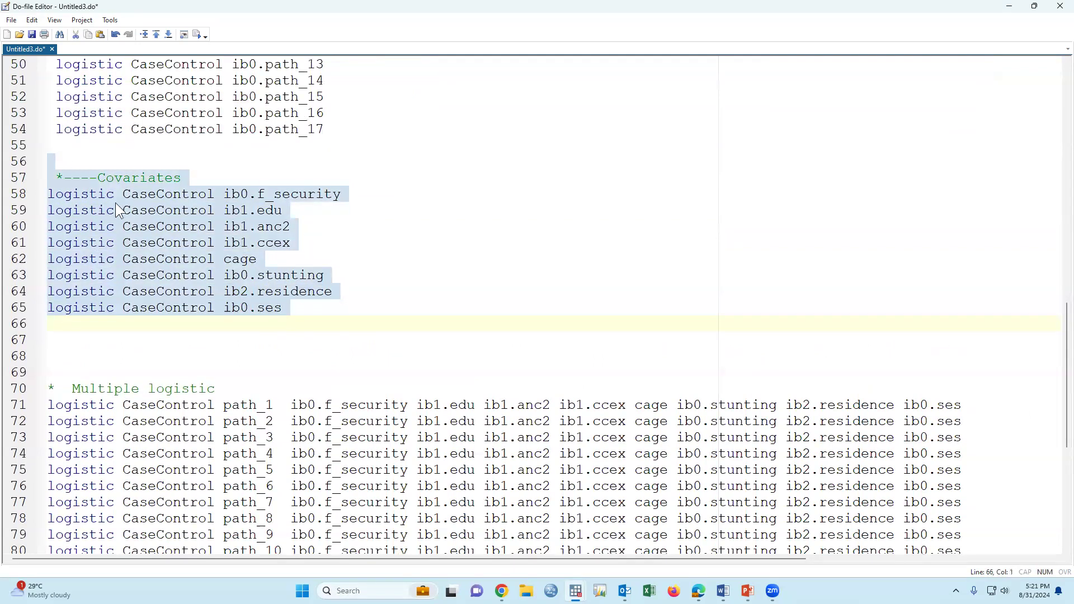
scroll(170, 263, "up", 6)
left_click_drag(89, 112, 338, 419)
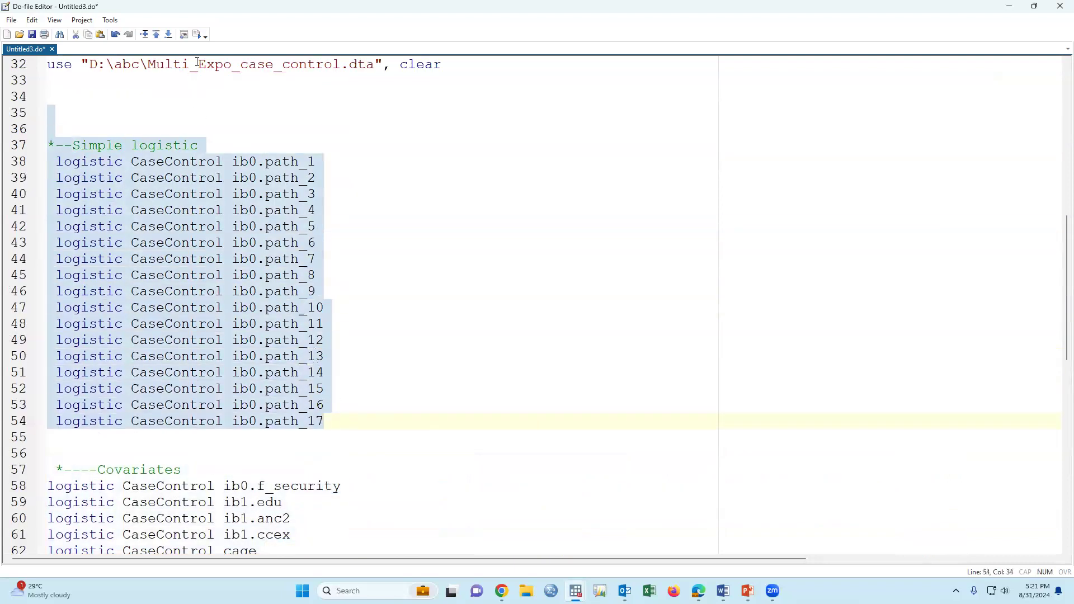
scroll(422, 394, "down", 12)
scroll(423, 395, "up", 1)
left_click_drag(56, 113, 235, 450)
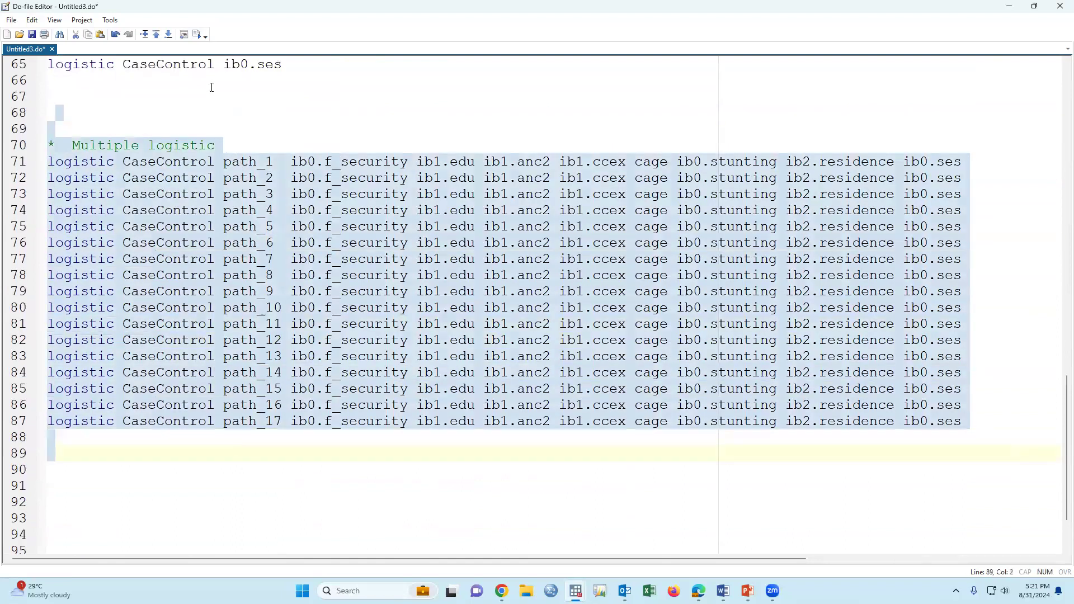
left_click(197, 35)
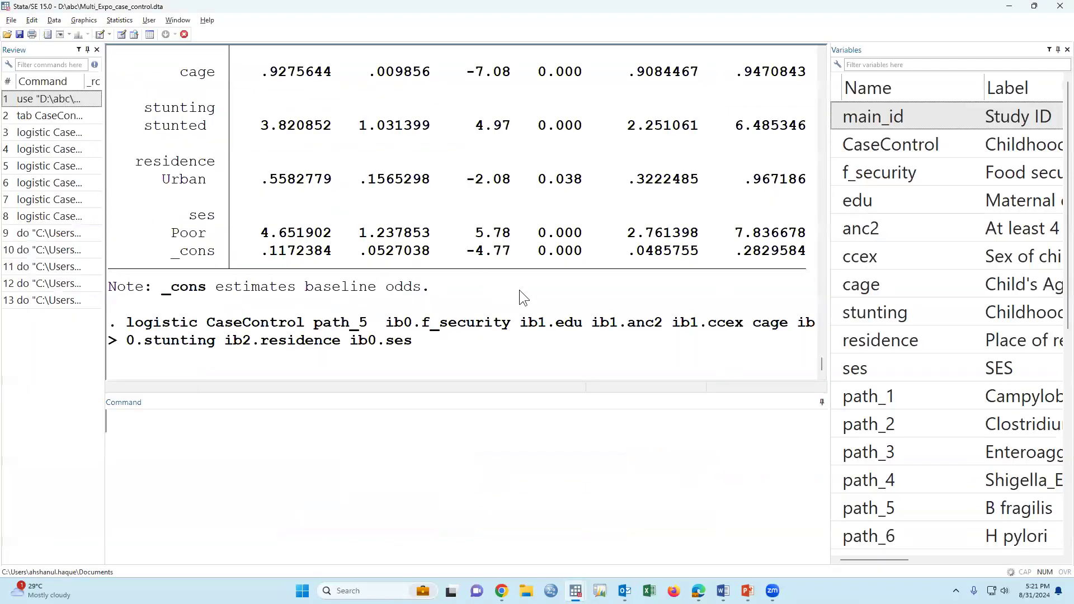
Copy the Positive row of the simple path_1 regression output as a table.
scroll(515, 312, "up", 10)
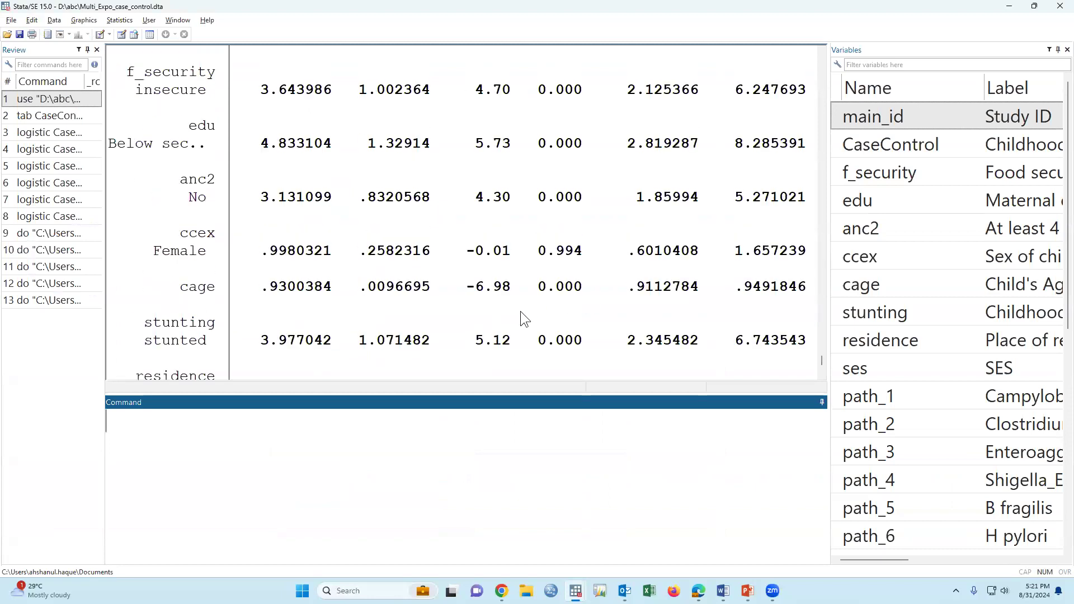
scroll(818, 356, "up", 5)
left_click_drag(827, 108, 829, 57)
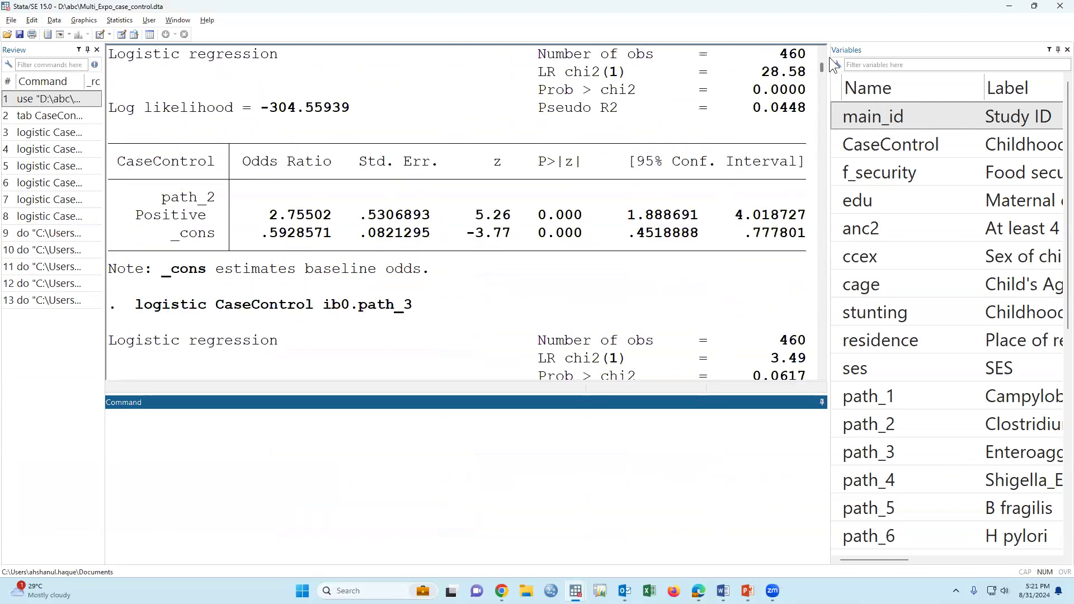
scroll(358, 269, "down", 2)
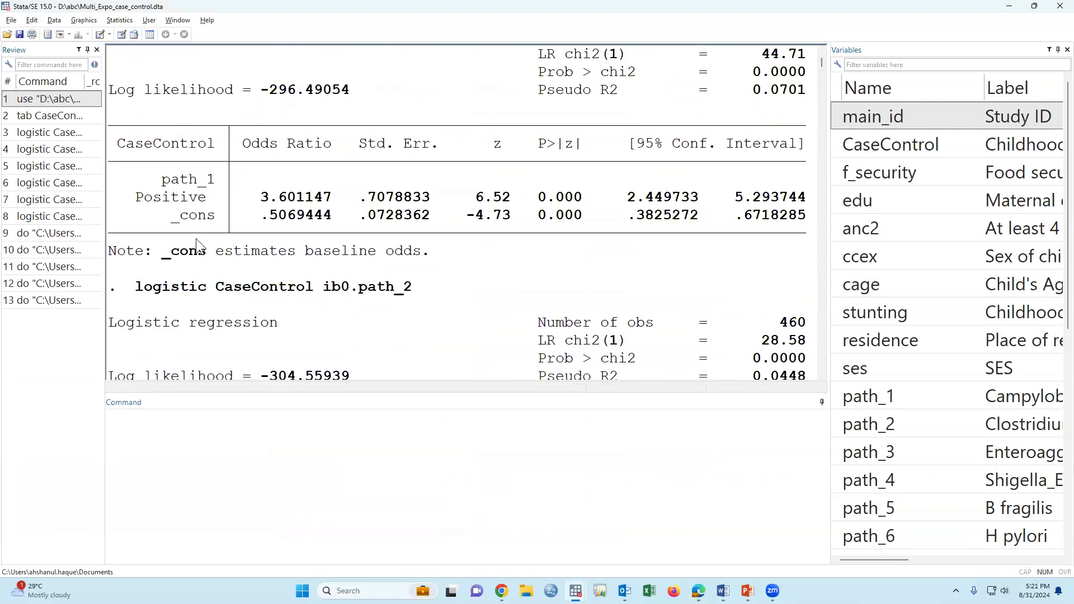
left_click_drag(134, 202, 803, 203)
right_click(804, 204)
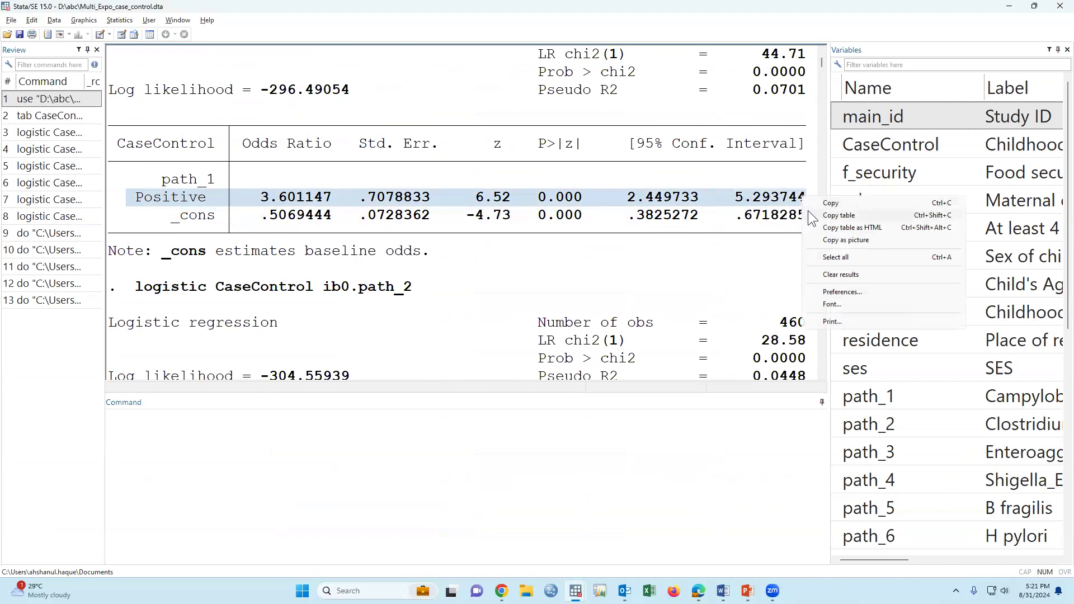
left_click(851, 223)
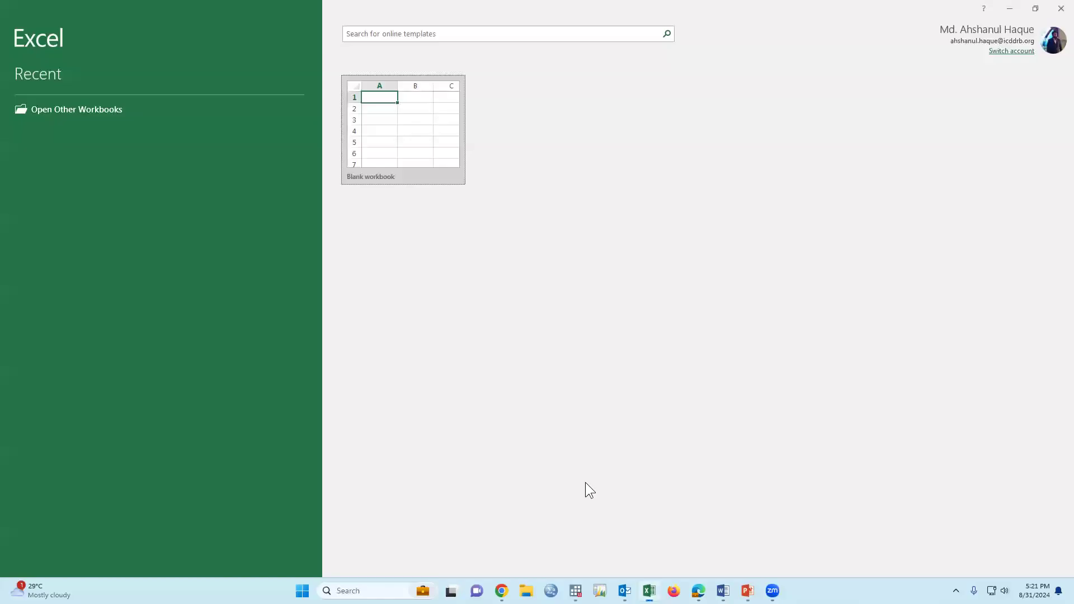
Create a blank Excel workbook, paste the copied row at F6 and enter the label "Simple" in E4.
key("Return")
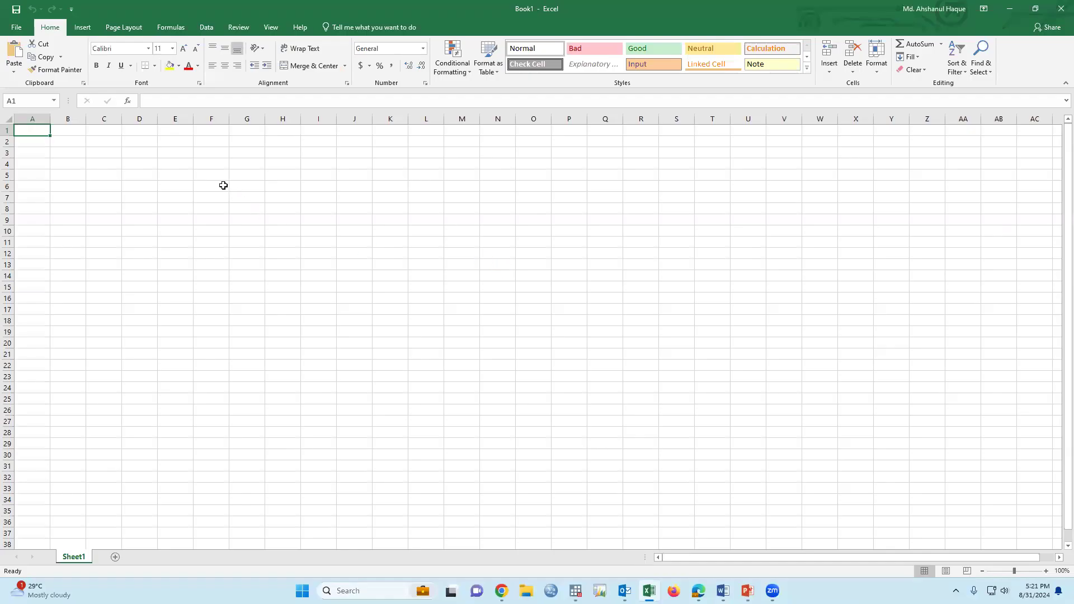
left_click(223, 185)
key("ctrl+v")
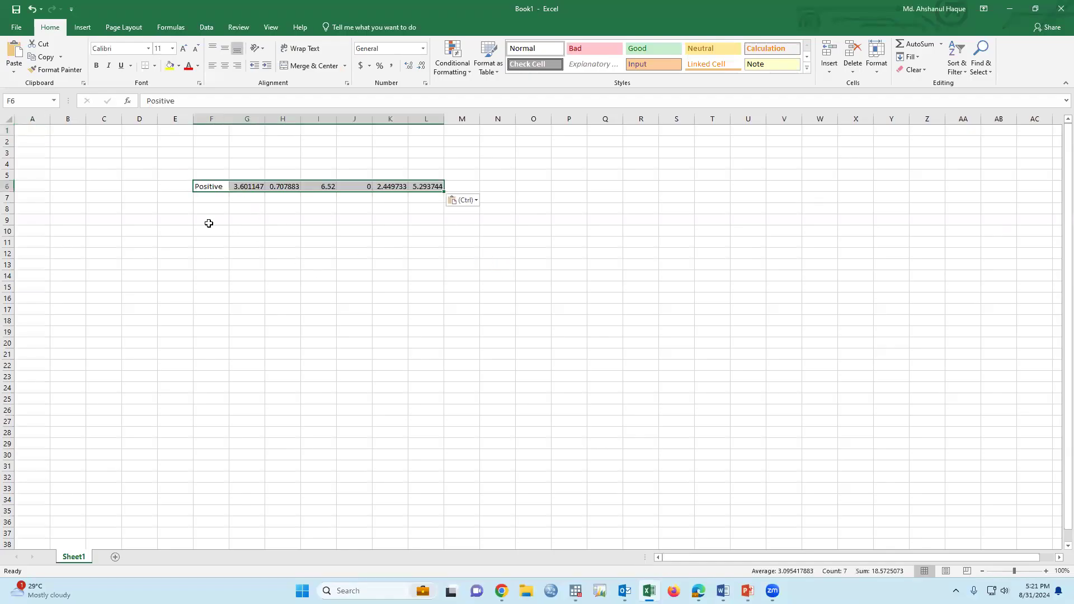
left_click(183, 164)
type("Simple")
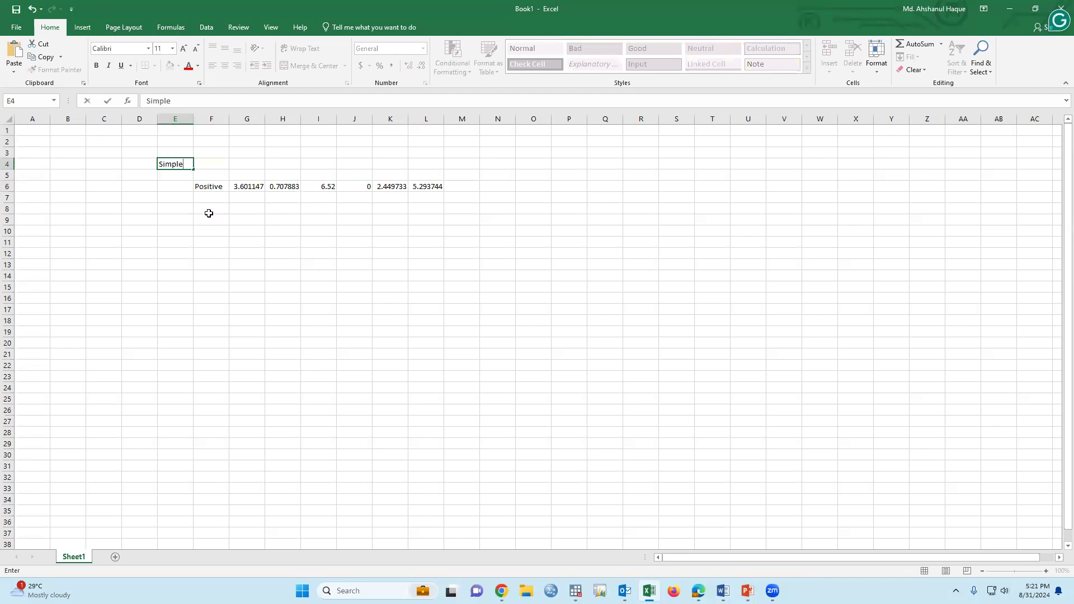
key("Return")
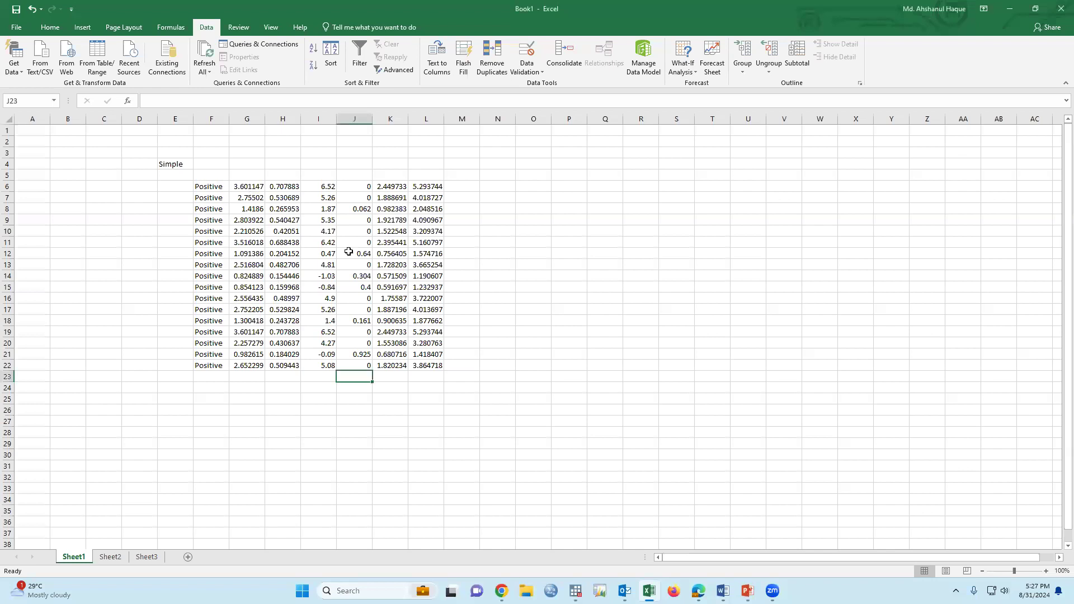
Copy the Positive row of the covariate-adjusted path_1 regression in Stata as a table and paste it into Excel at F25.
mouse_move(576, 591)
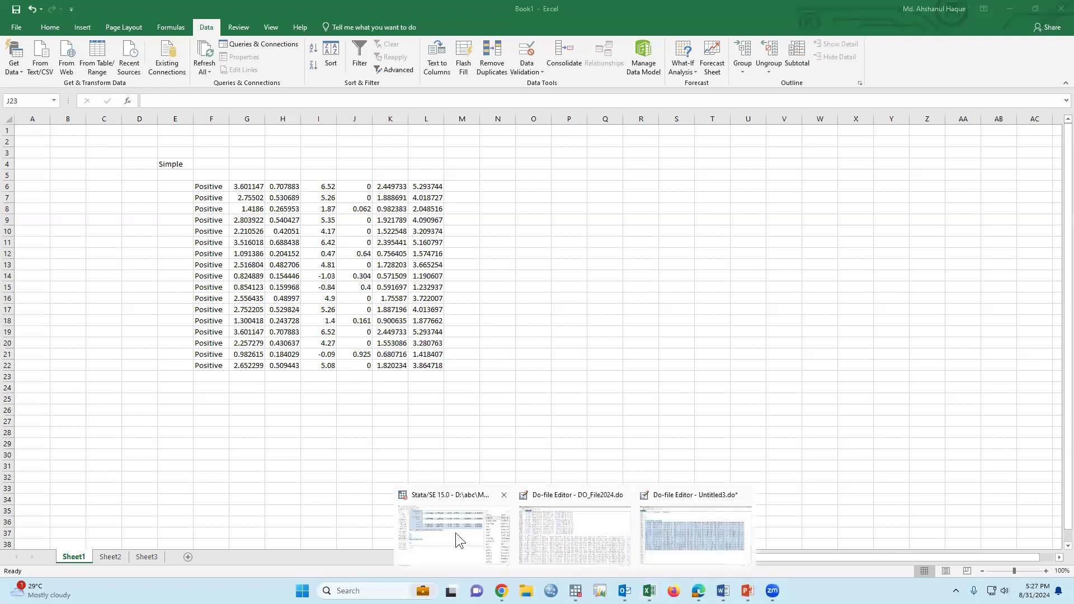
left_click(459, 539)
left_click_drag(822, 369, 825, 141)
scroll(566, 278, "down", 10)
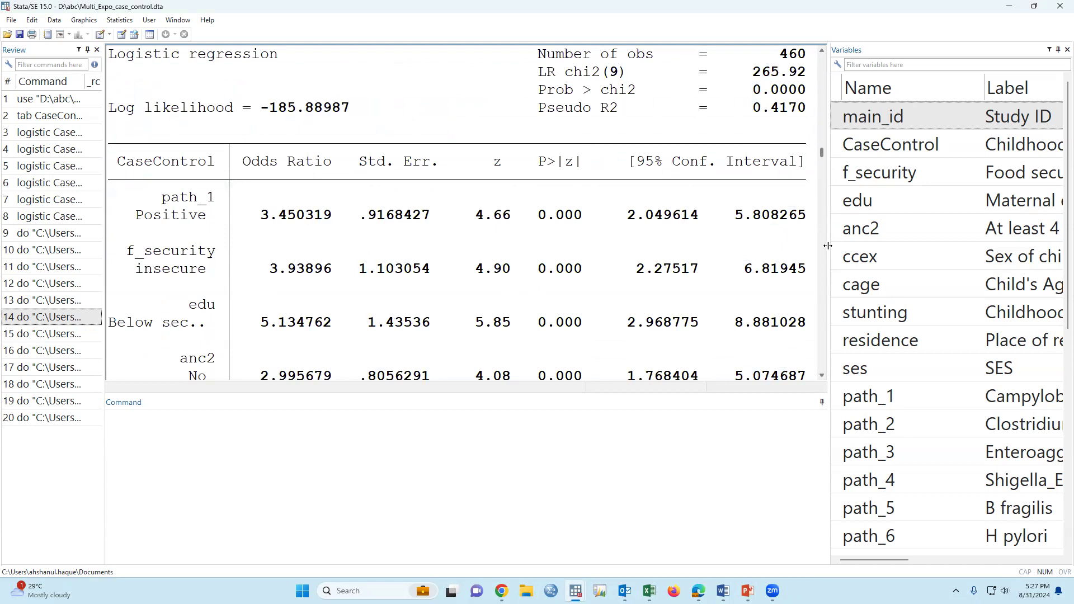
left_click_drag(828, 245, 866, 246)
left_click_drag(141, 221, 800, 219)
right_click(801, 223)
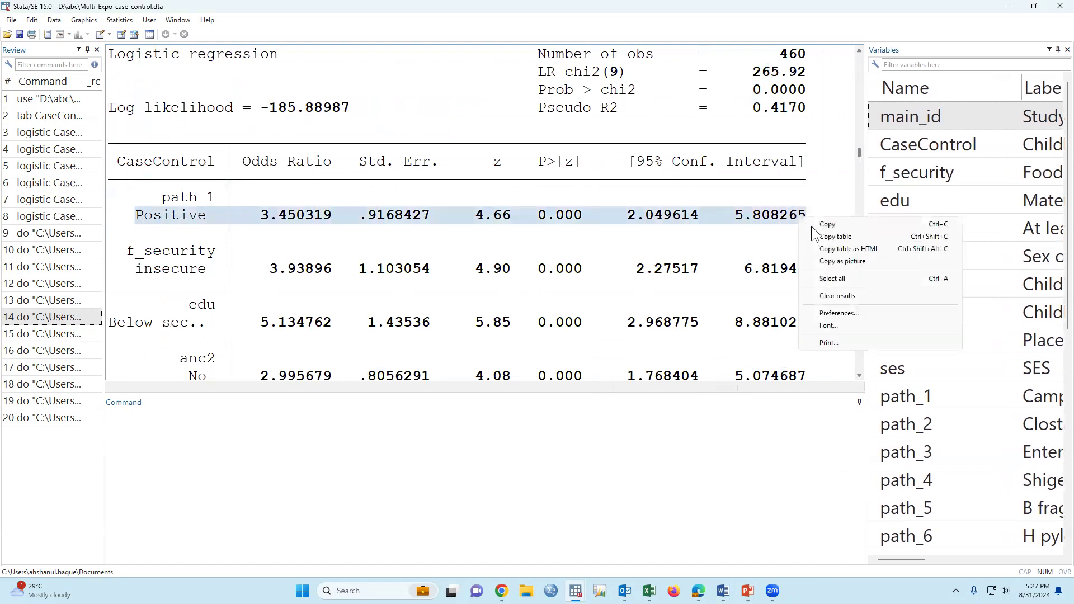
left_click(823, 236)
key("alt+Tab")
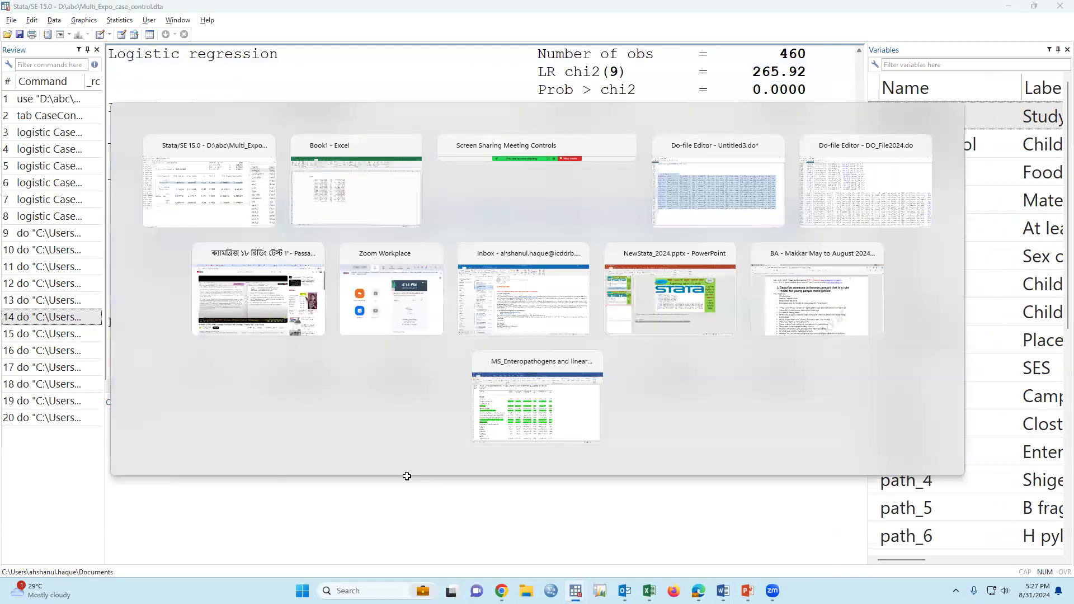
left_click(215, 398)
key("ctrl+v")
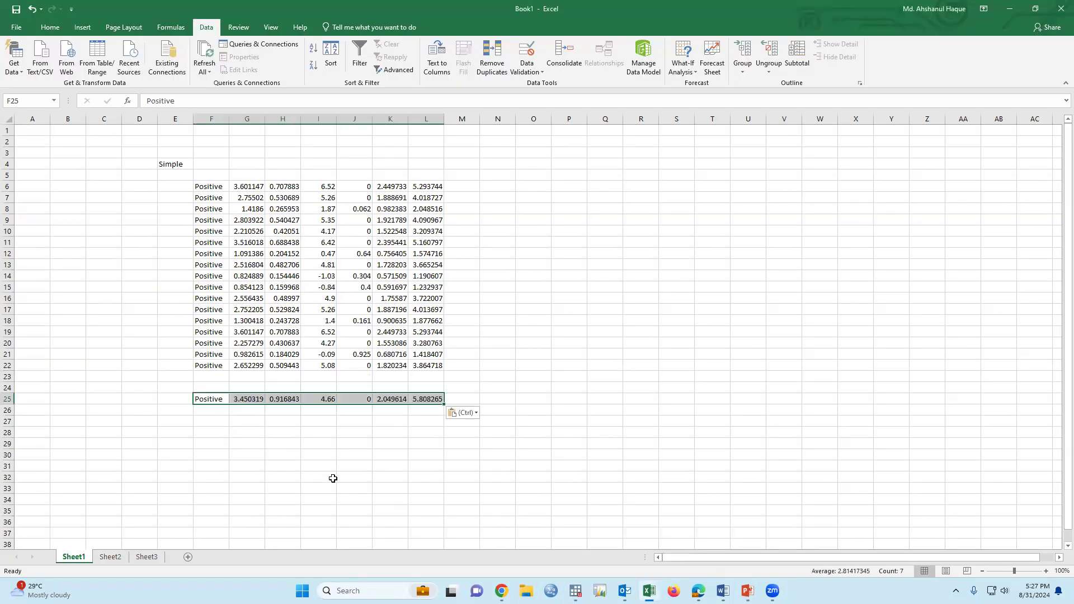
Copy the Positive row of the covariate-adjusted path_2 regression in Stata as a table and paste it into Excel at F26.
key("alt+Tab")
scroll(362, 364, "down", 2)
scroll(363, 363, "down", 10)
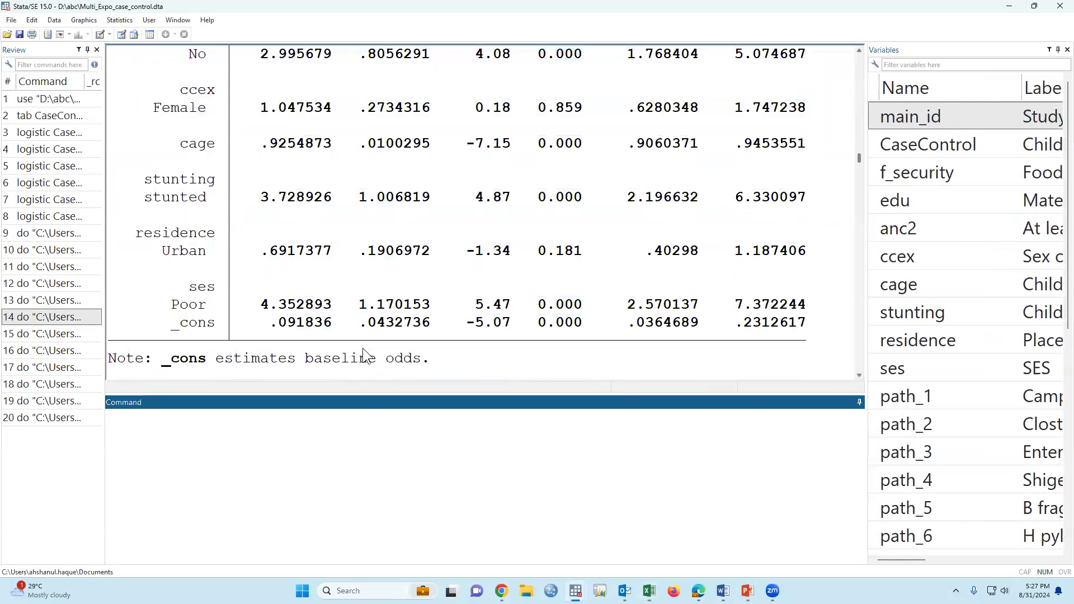
left_click_drag(136, 235, 804, 245)
right_click(804, 245)
left_click(819, 259)
key("alt+Tab")
left_click(215, 415)
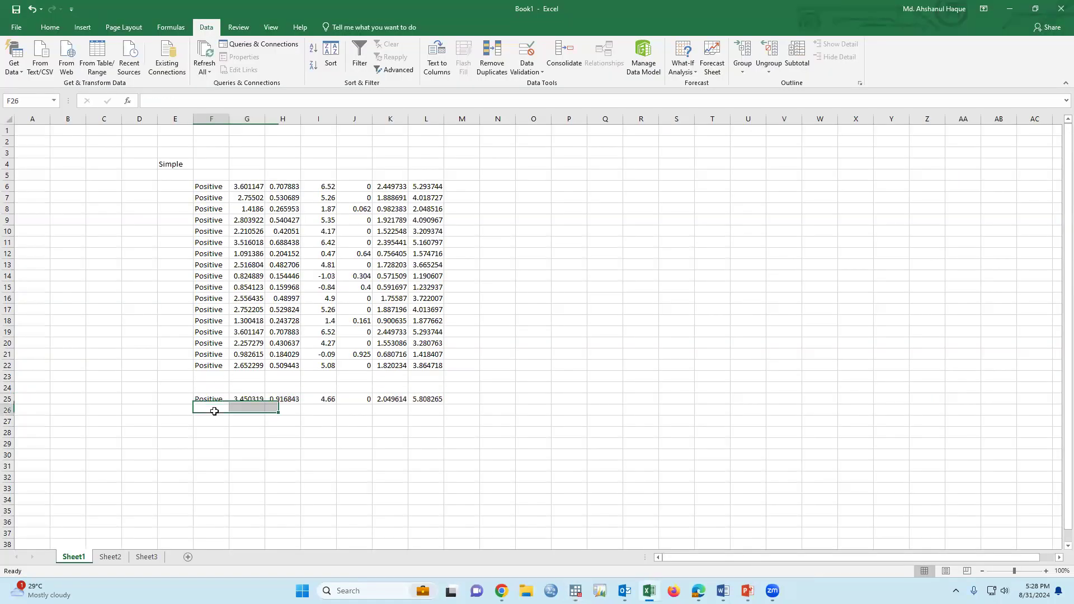
key("ctrl+v")
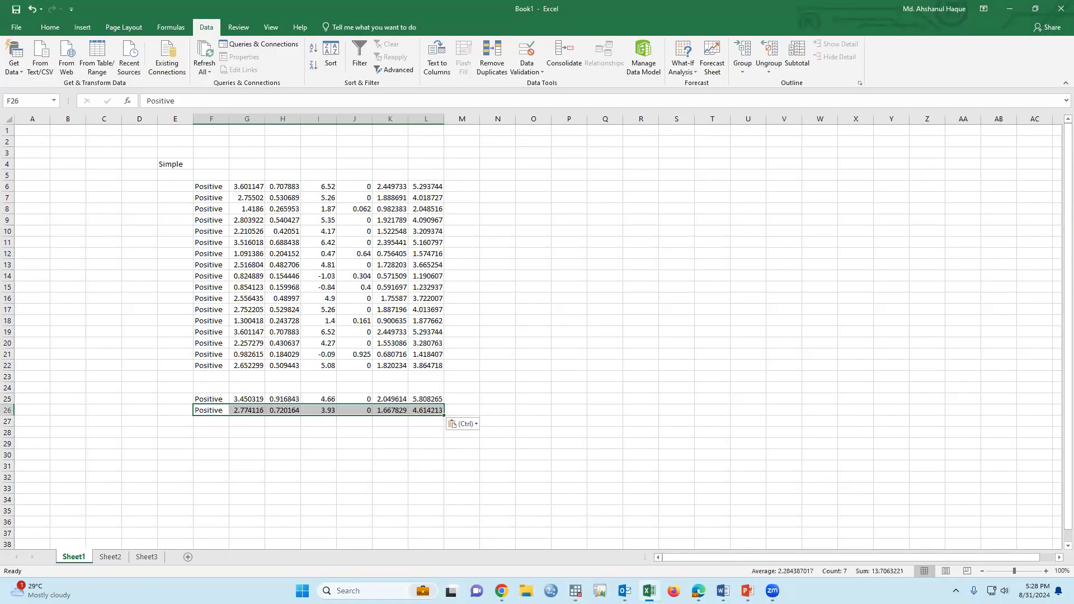
Paste the full set of 17 adjusted Positive rows into Sheet1 of the Excel workbook starting at F25.
key("alt+Tab")
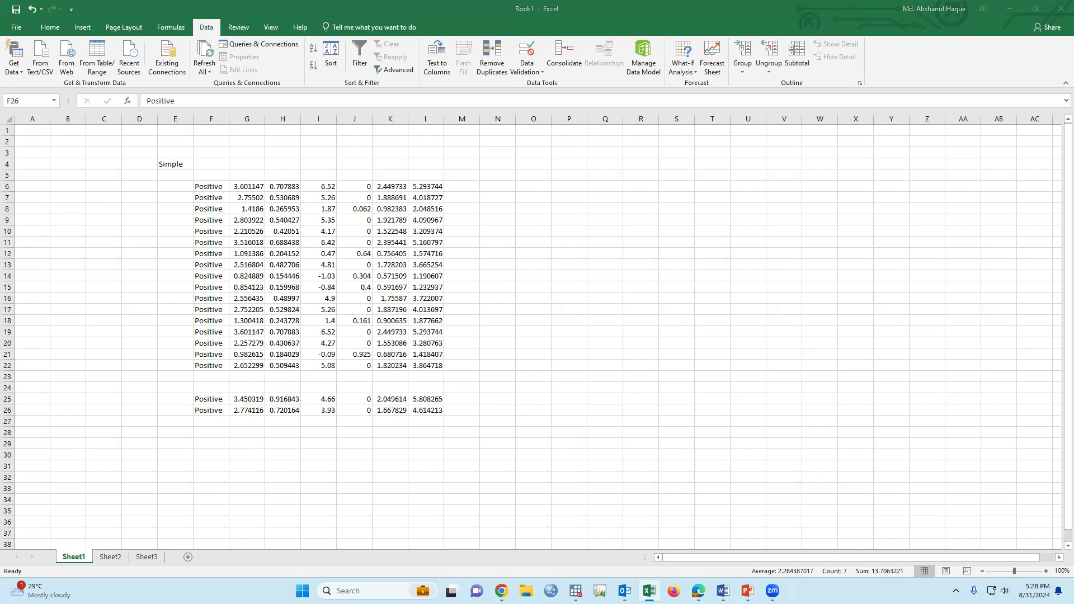
key("alt+Tab")
key("Up")
key("ctrl+v")
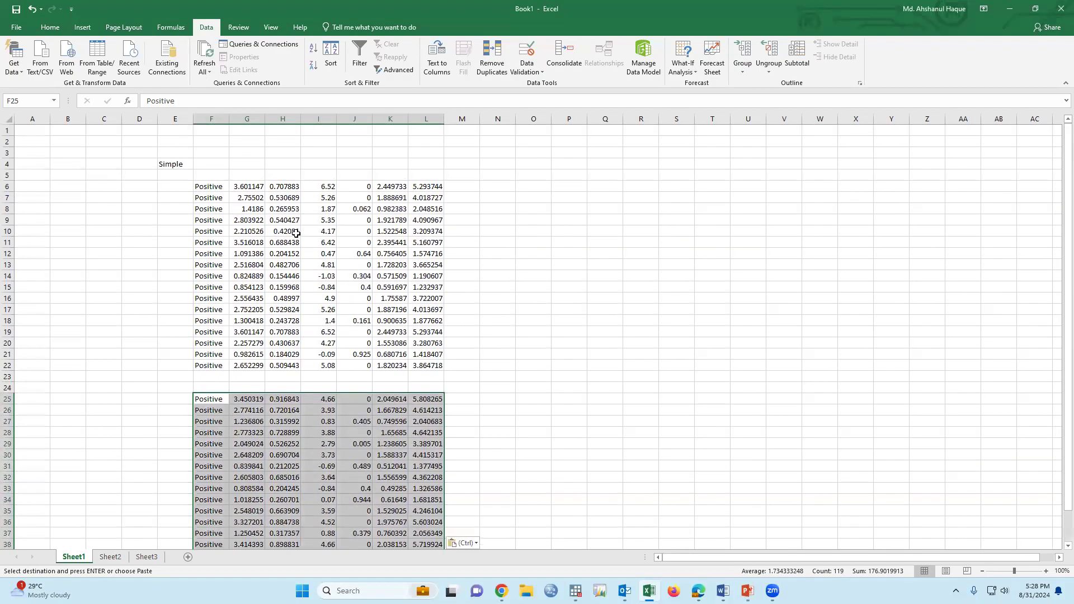
Enter the heading "OR" in G5 and delete the standard error and z columns, H and I.
left_click(247, 176)
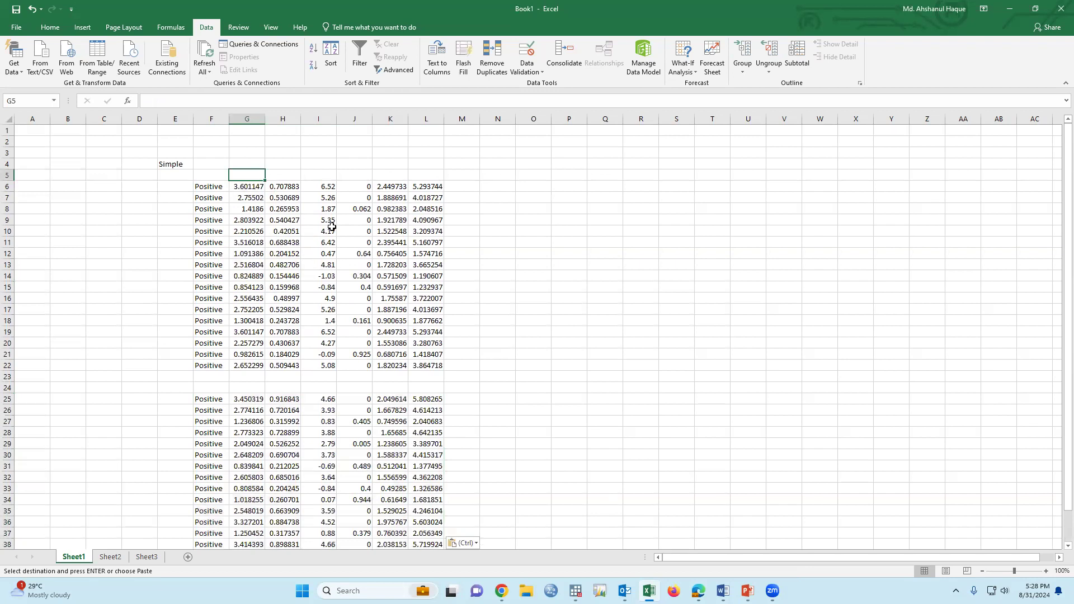
type("OR")
left_click(288, 117)
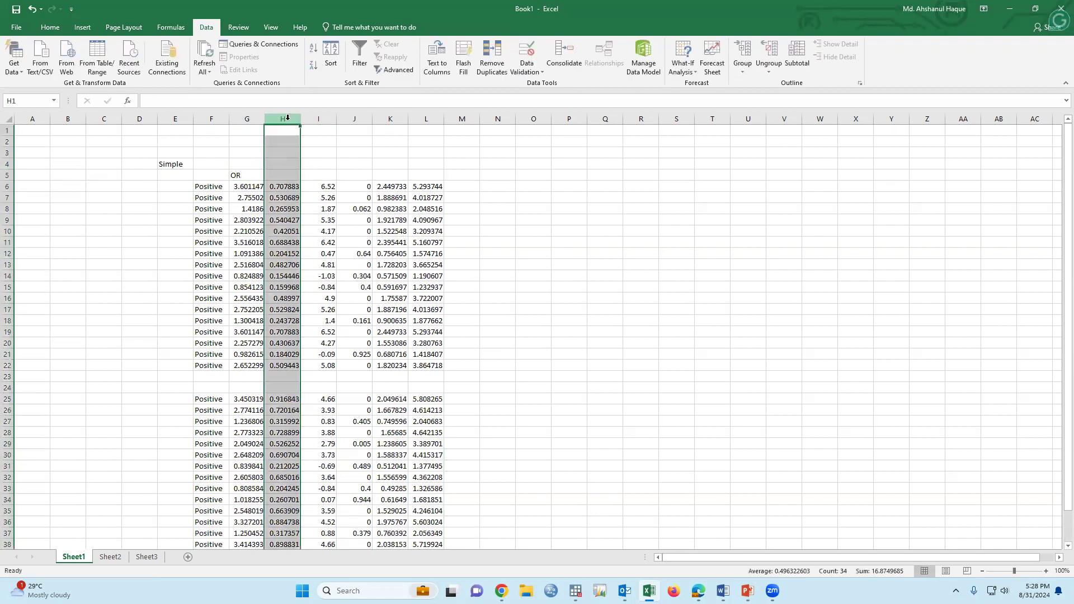
key("ctrl+minus")
key("ctrl+minus")
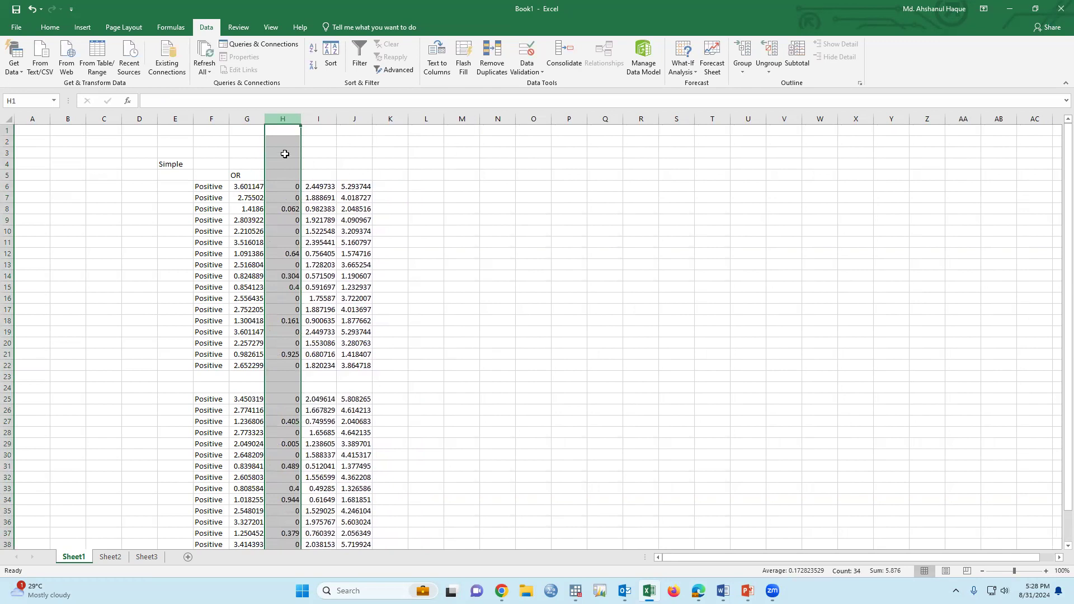
Enter the headings "p-value" in H5, "l" in I5 and "u" in J5.
left_click(284, 176)
left_click(284, 175)
type("p-value")
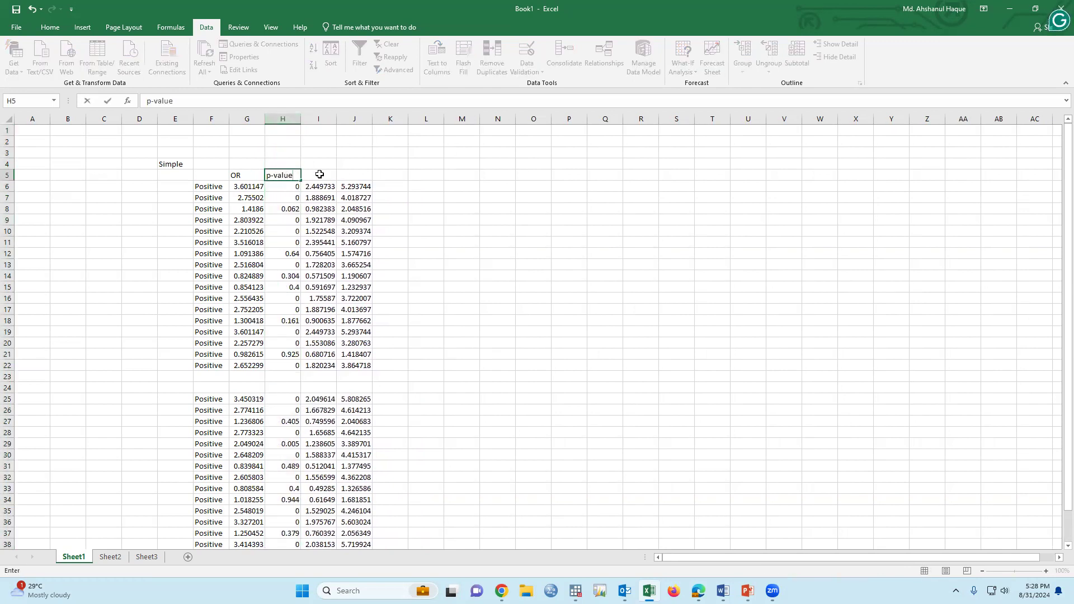
key("Tab")
type("l")
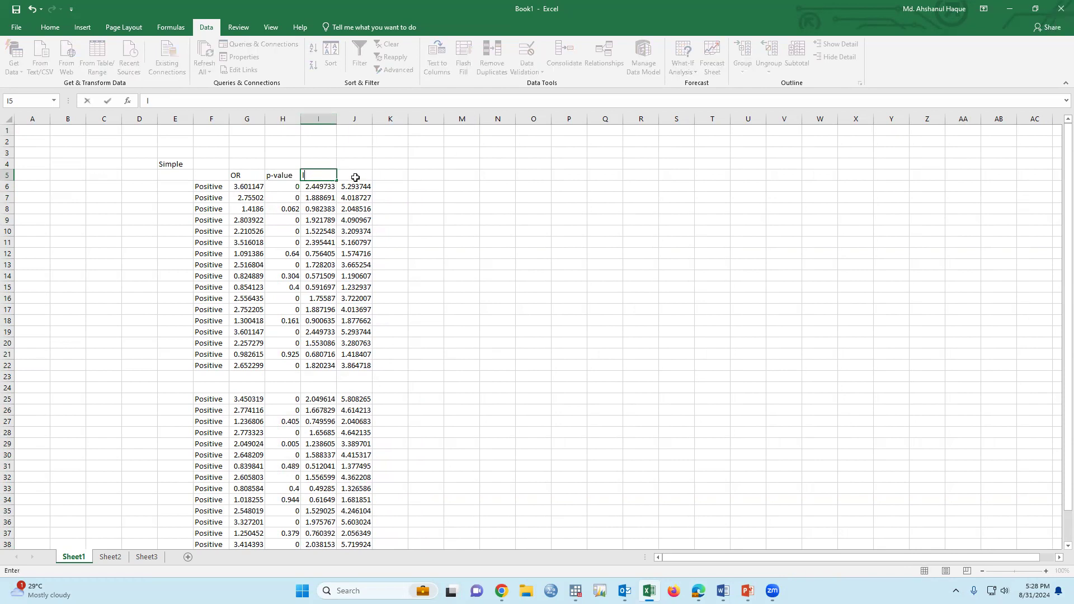
left_click(356, 176)
type("u")
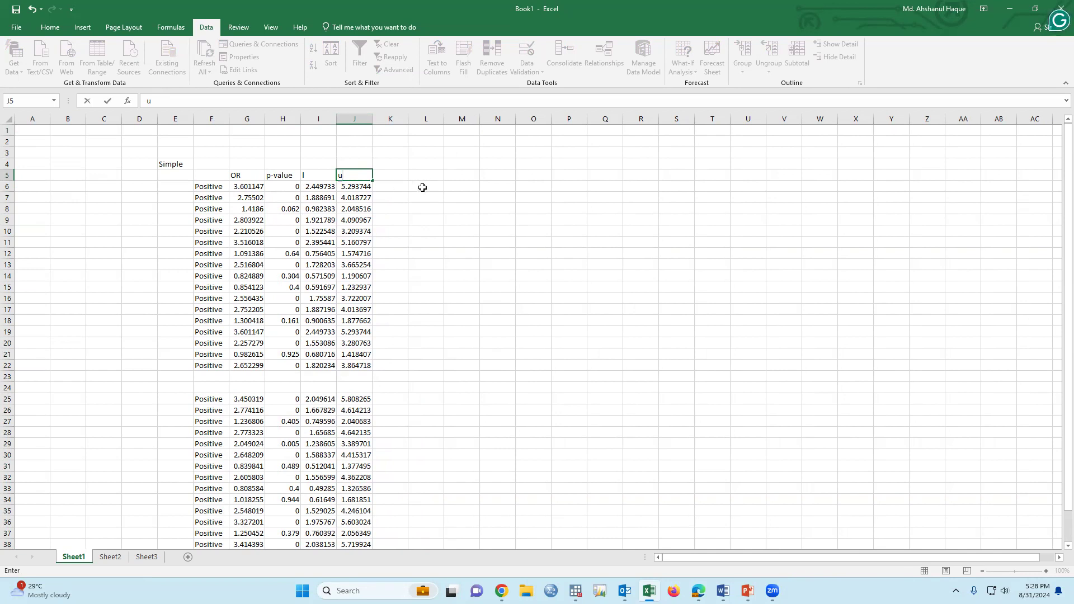
Enter the formula =ROUND(G6,2) in L6 to round the first odds ratio to two decimals.
left_click(421, 186)
type("=")
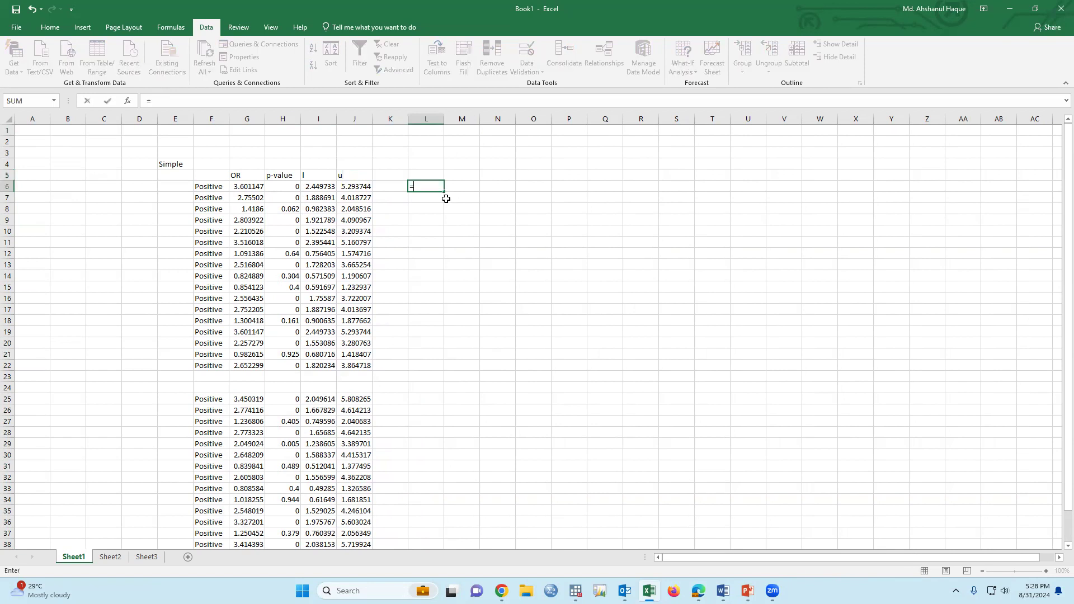
type("r")
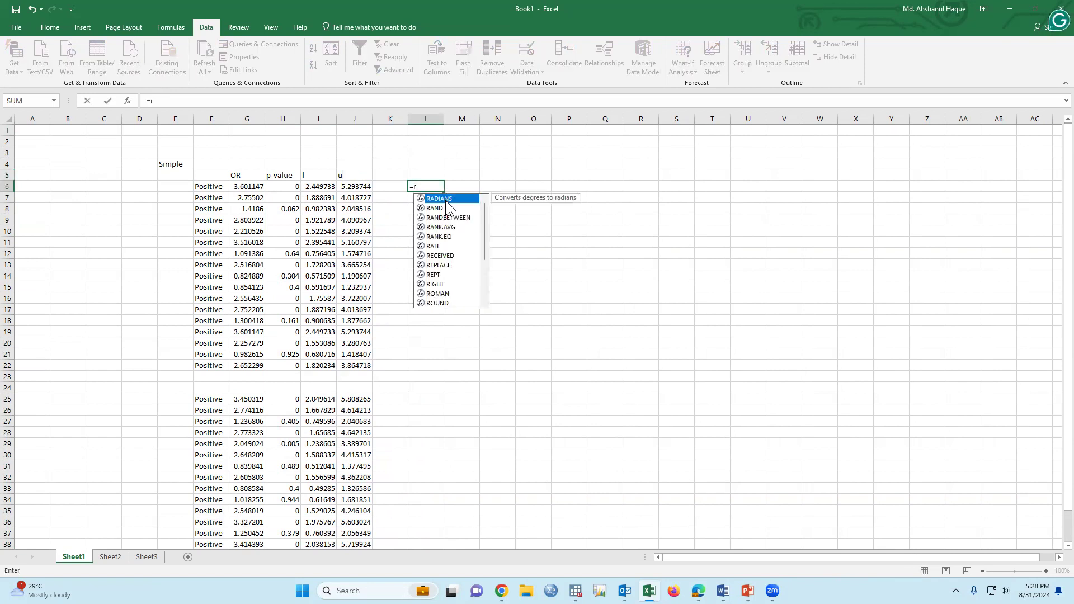
type("o")
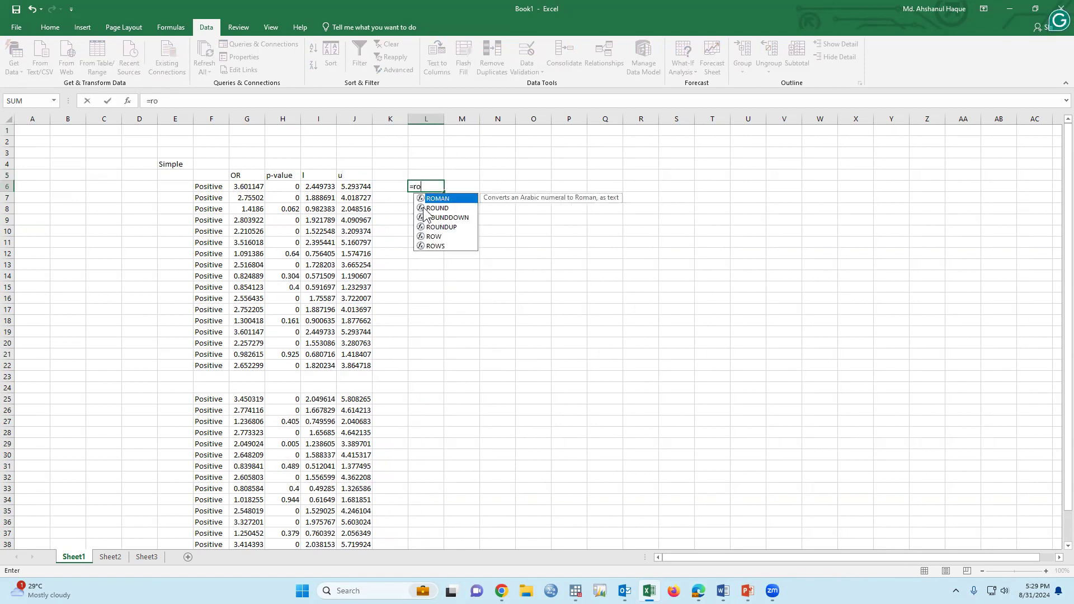
double_click(436, 209)
left_click(248, 187)
type(",2")
key("Return")
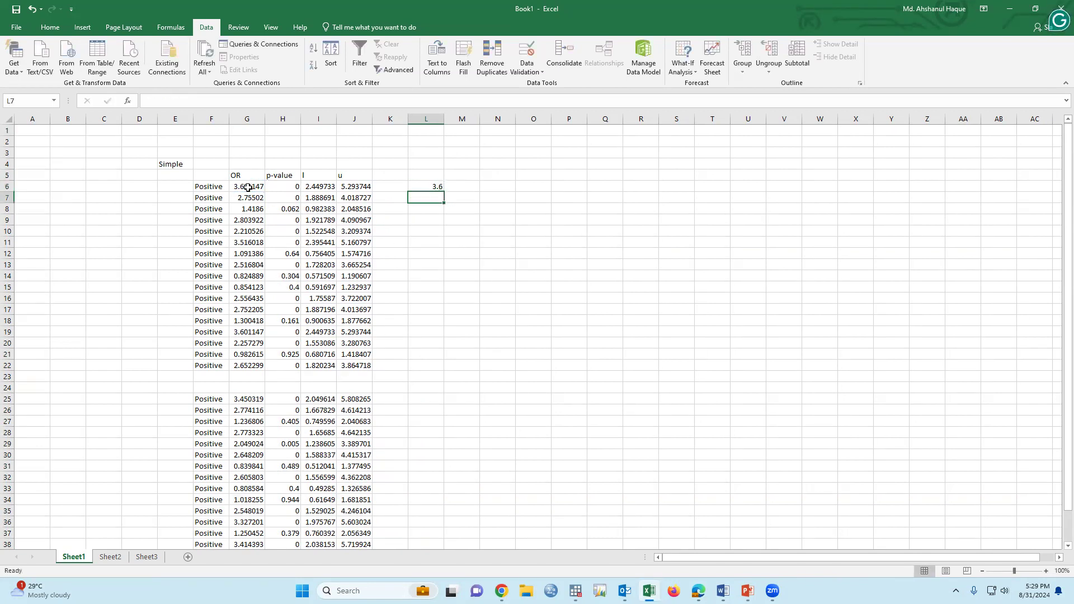
Fill the L6 rounding formula down to row 41 and across to column O.
left_click(434, 186)
left_click_drag(445, 193, 418, 511)
scroll(470, 364, "up", 2)
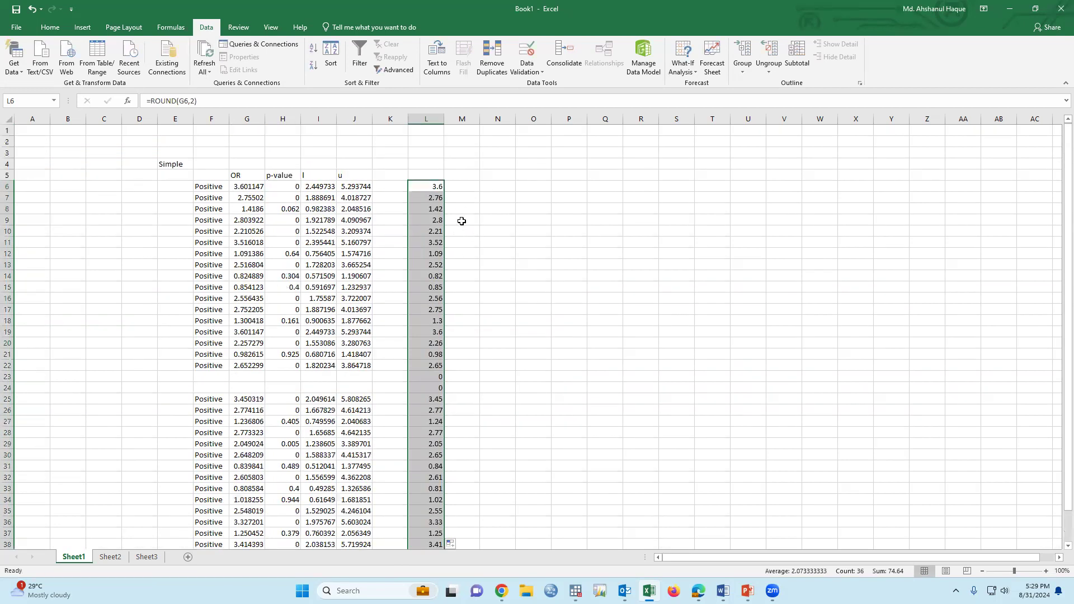
scroll(445, 489, "down", 3)
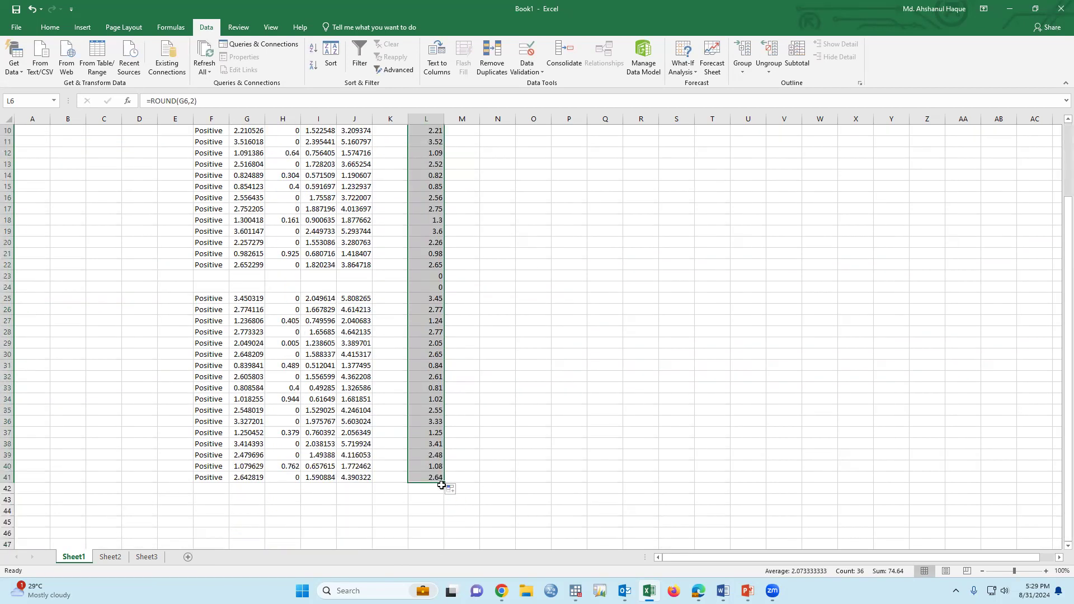
left_click_drag(445, 484, 549, 482)
scroll(491, 433, "up", 3)
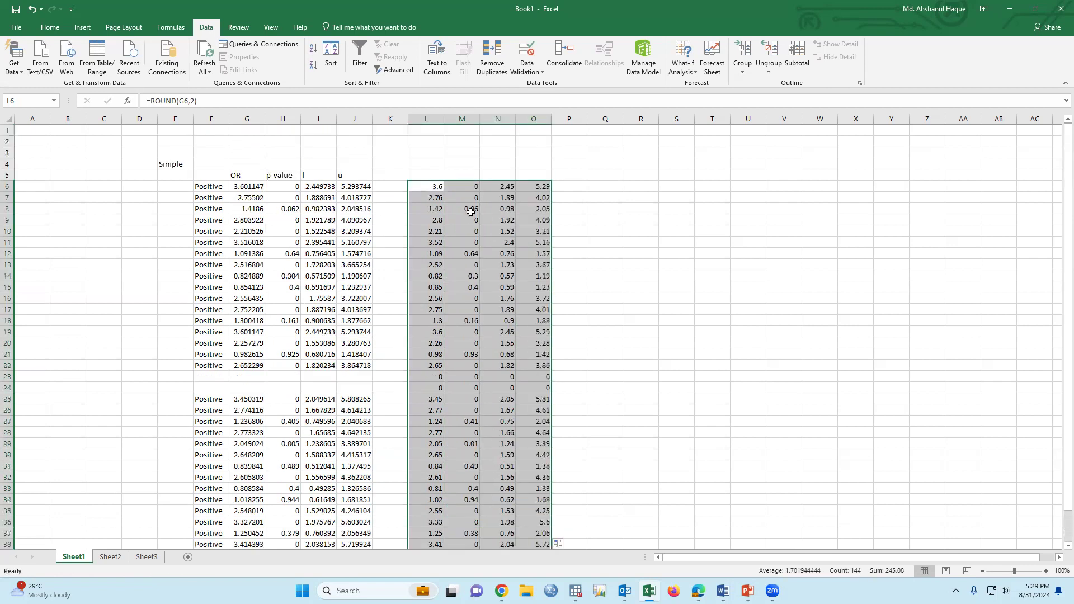
Change the p-value rounding in M6 to =ROUND(H6,3) and fill it down column M.
left_click(464, 185)
left_click(196, 101)
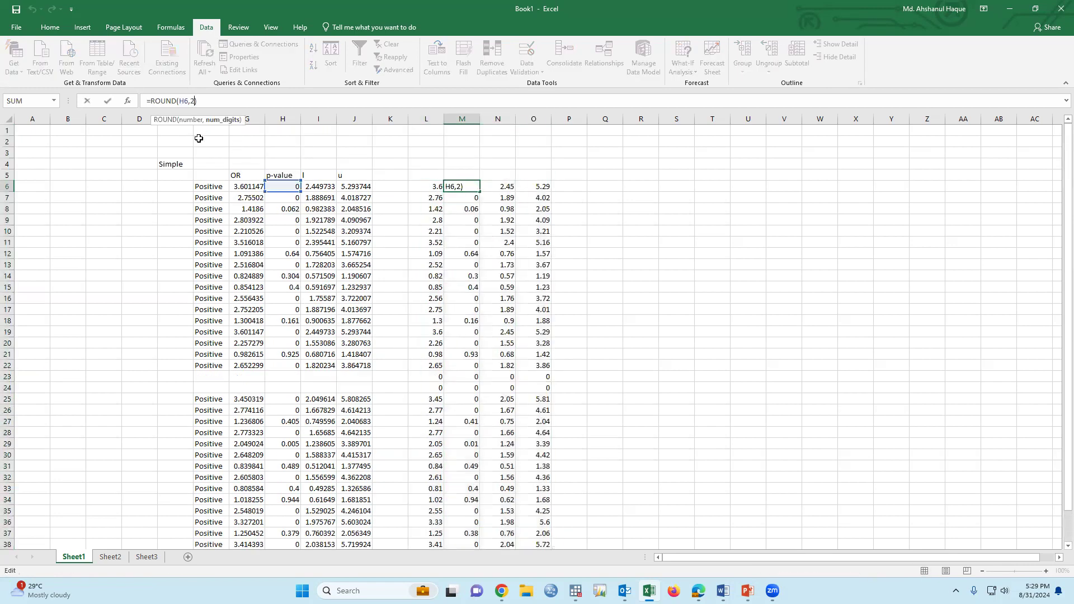
key("Return")
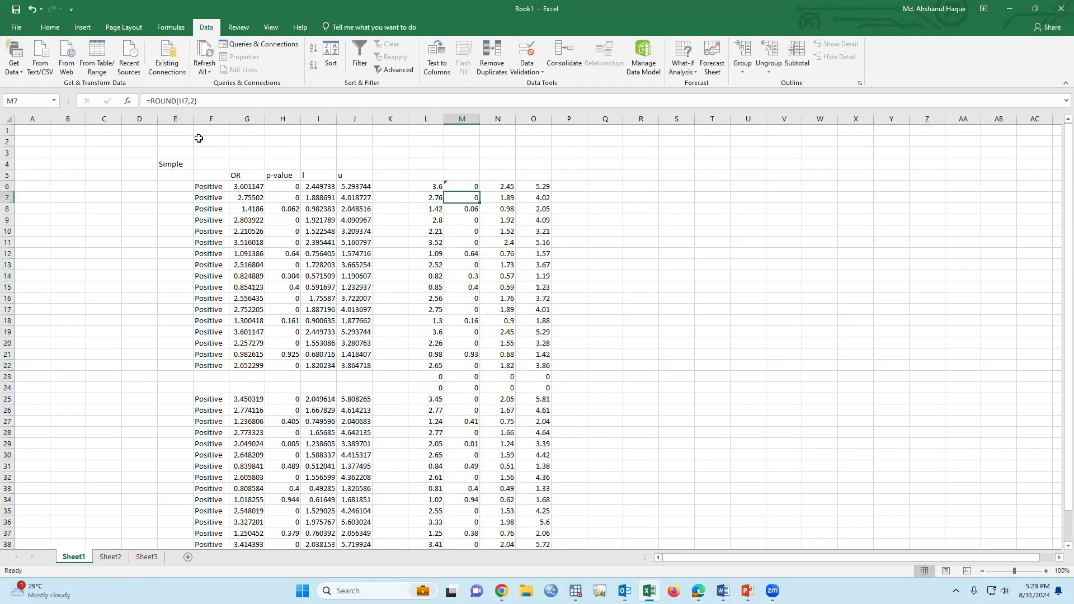
left_click(473, 186)
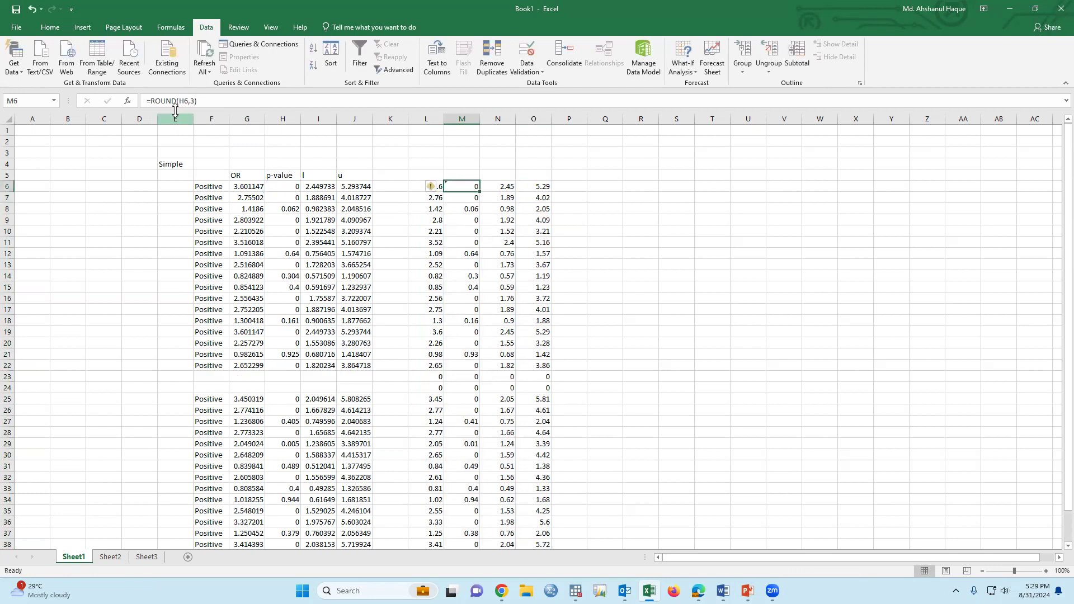
left_click_drag(206, 103, 172, 101)
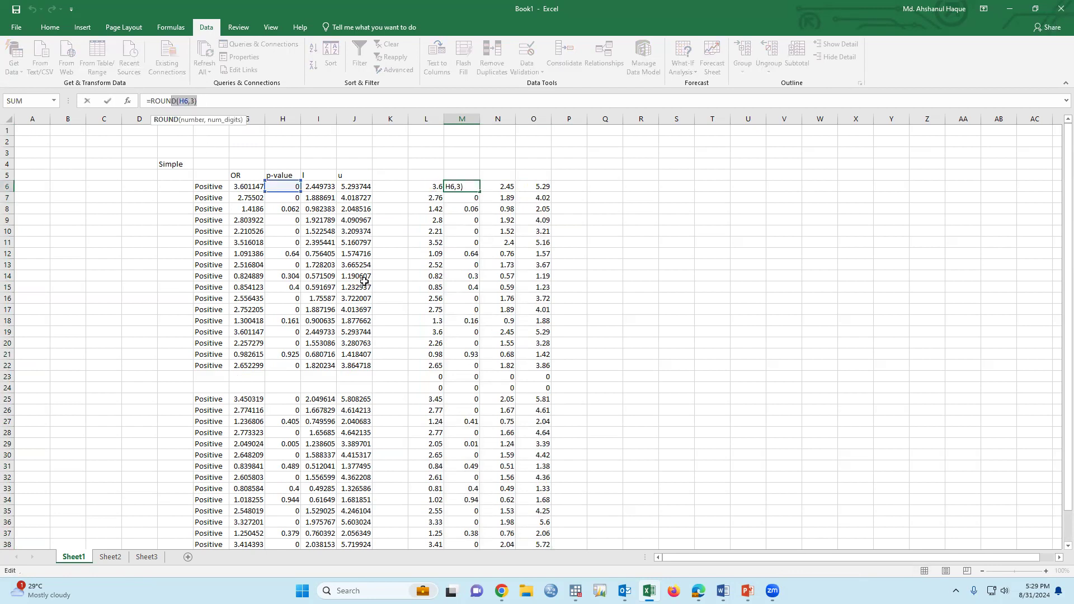
double_click(480, 192)
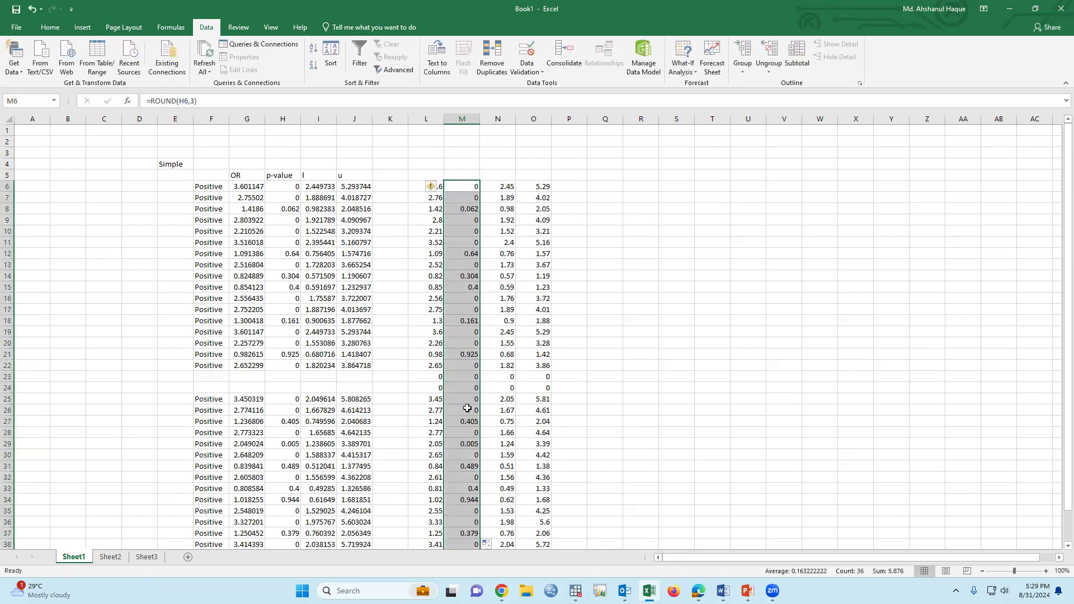
Enter the formula =L6&" ("&N6&", "&O6&")" in Q6 to combine the odds ratio with its confidence limits.
left_click_drag(608, 188, 608, 210)
left_click(608, 187)
type("=")
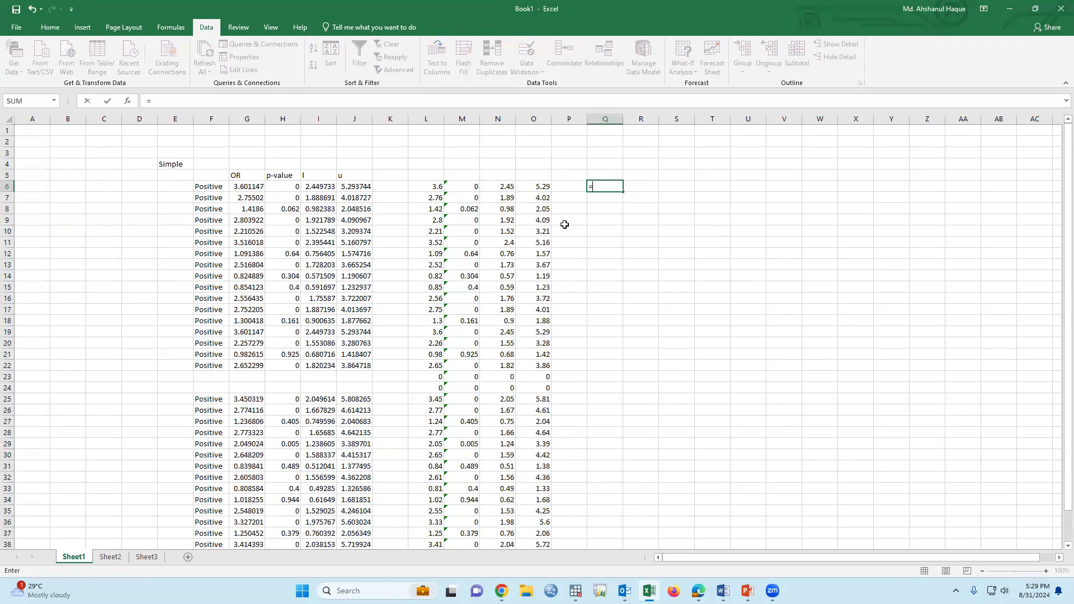
left_click(430, 187)
type("&\" (")
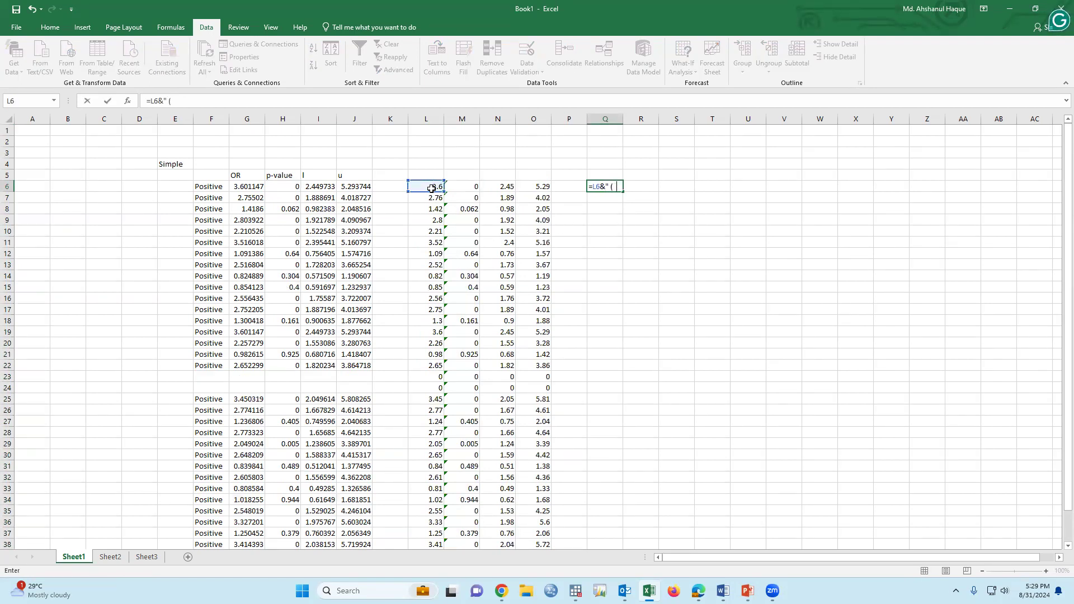
type("\"&")
left_click(504, 189)
type("&")
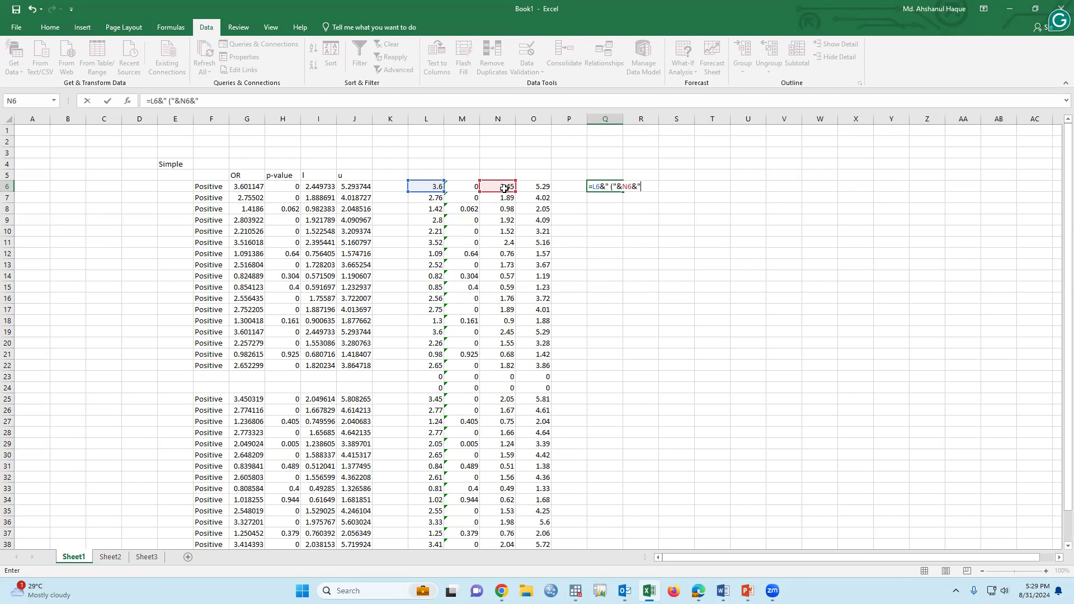
type("\", \"&")
left_click(538, 187)
type("&")
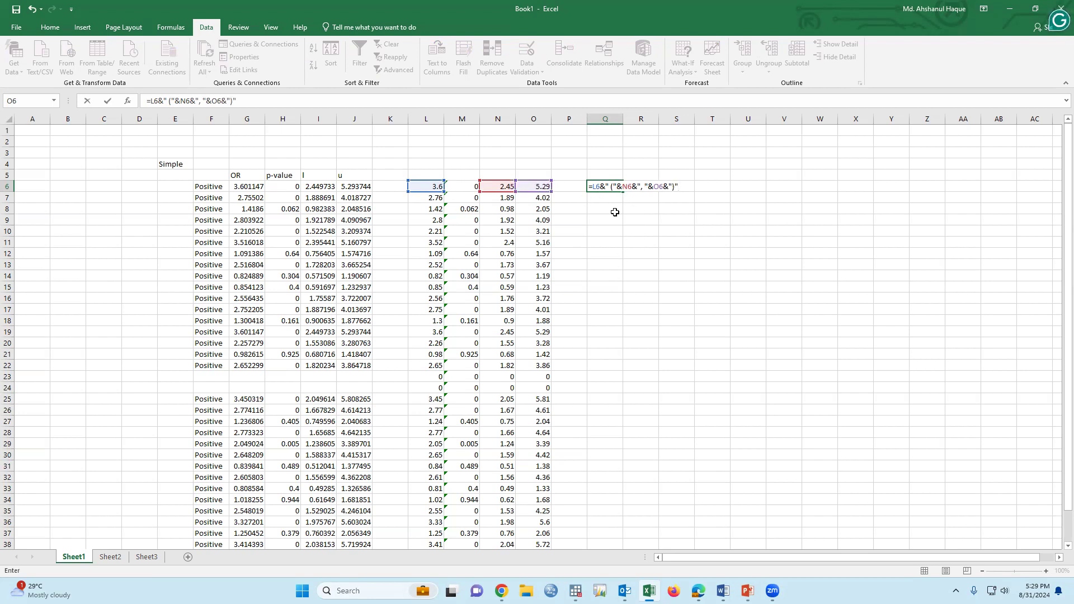
key("Return")
Fit column Q to its content and fill the combined odds ratio formula down to row 41.
double_click(623, 122)
left_click(621, 186)
left_click_drag(641, 192, 636, 510)
scroll(673, 485, "up", 2)
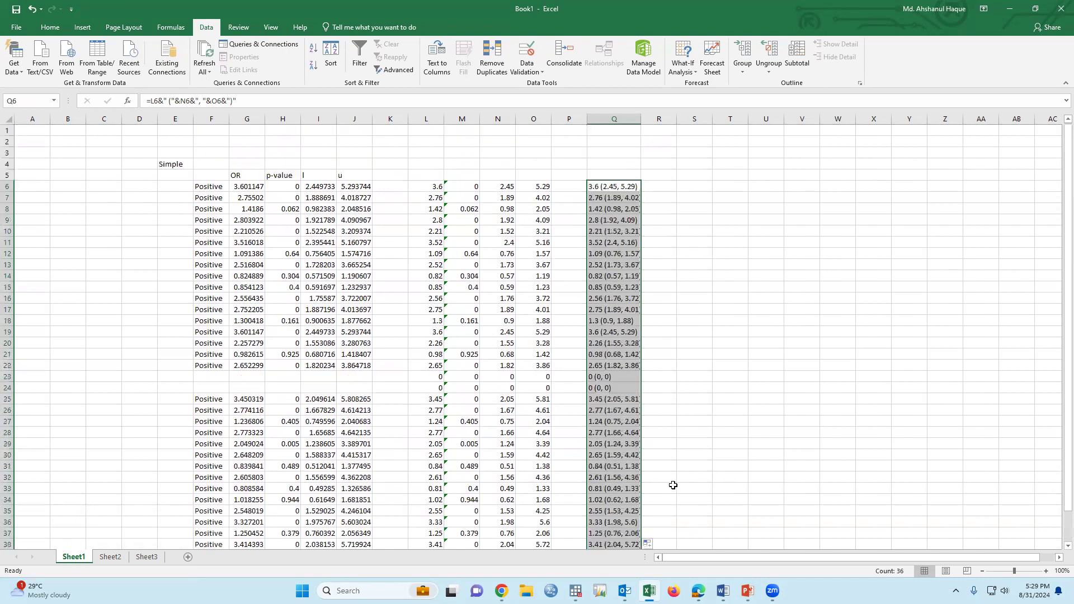
Link R6 to the rounded p-value with =M6 and fill it down column R.
left_click(658, 190)
type("=")
left_click(467, 186)
key("Return")
left_click(666, 187)
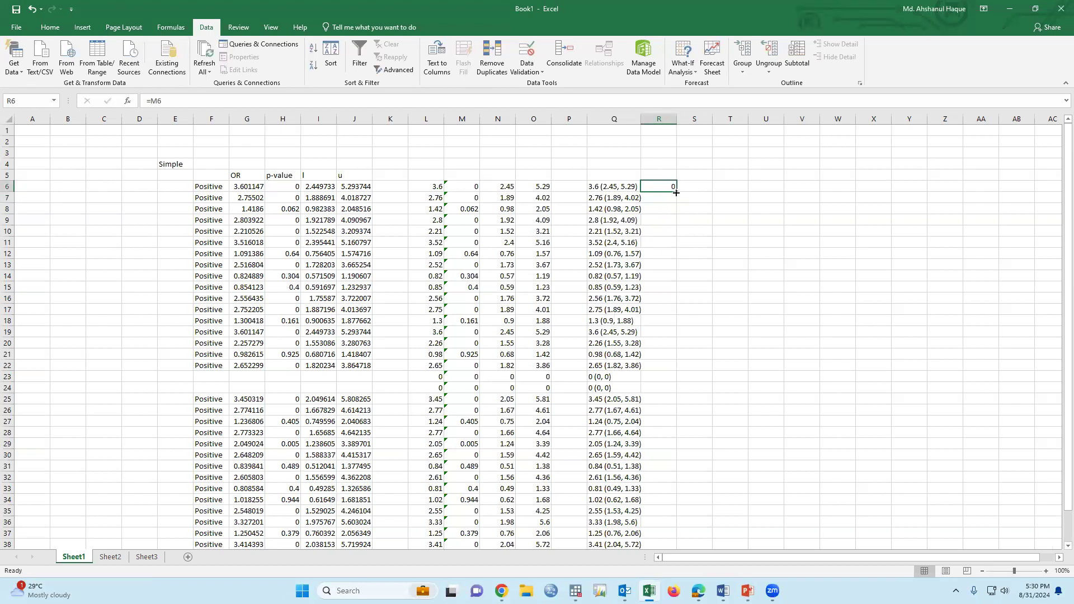
double_click(676, 192)
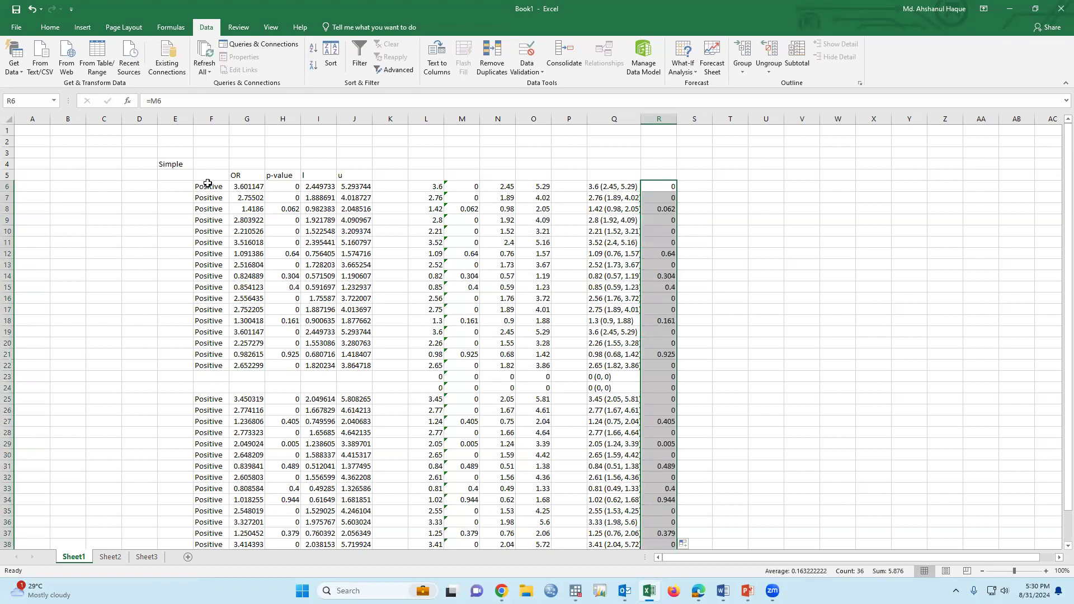
Copy Q6:R41 and paste it as values at F4 of a new worksheet.
left_click_drag(605, 185, 669, 522)
key("ctrl+c")
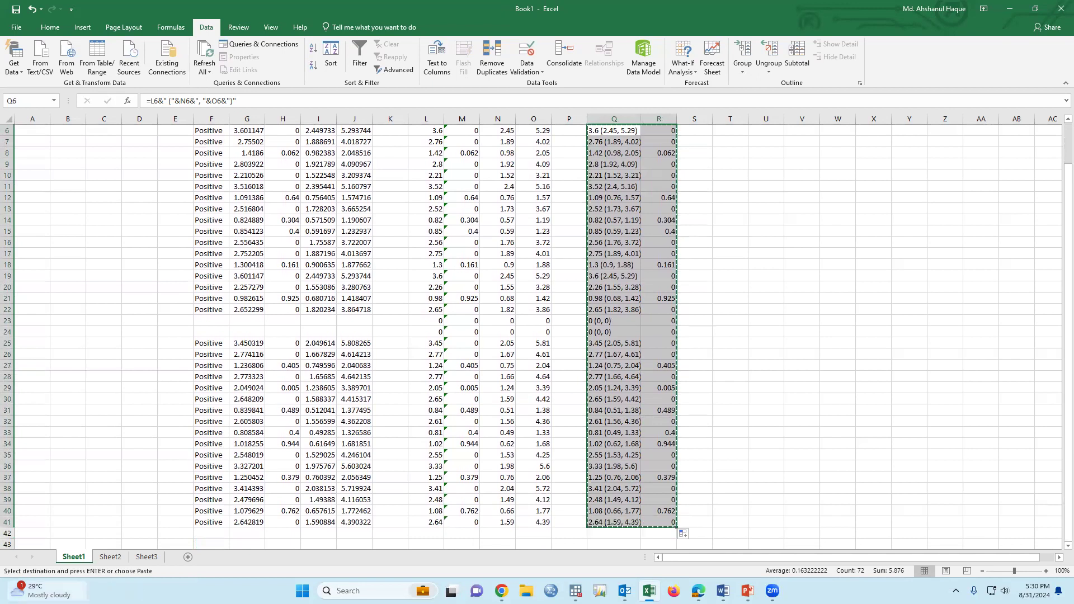
left_click(188, 557)
right_click(208, 163)
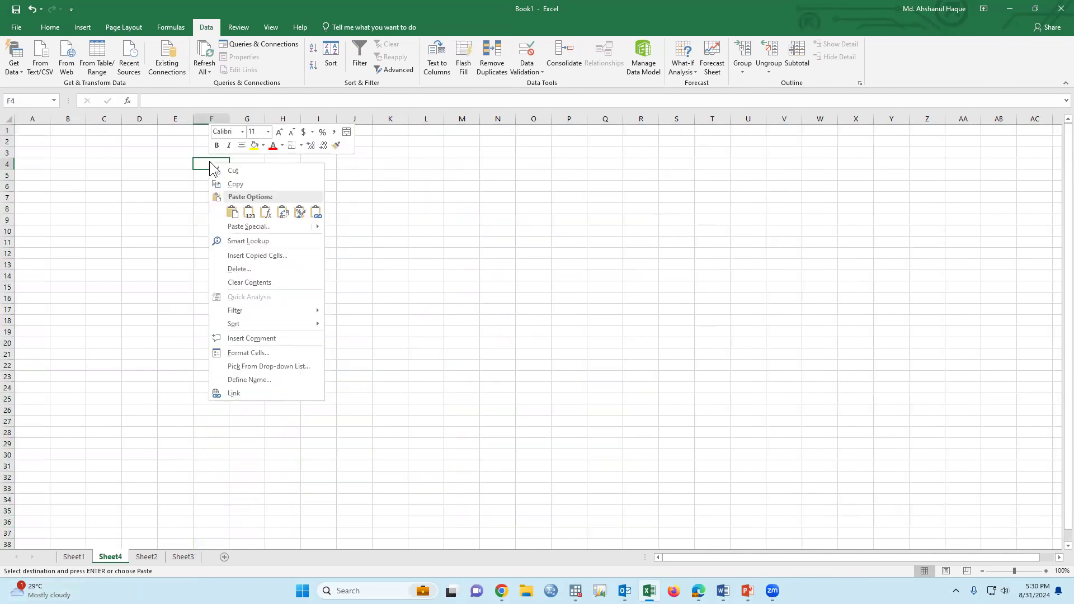
left_click(249, 211)
Move the adjusted results in F23:G39 beside the crude results, starting at H4.
left_click_drag(216, 376, 246, 537)
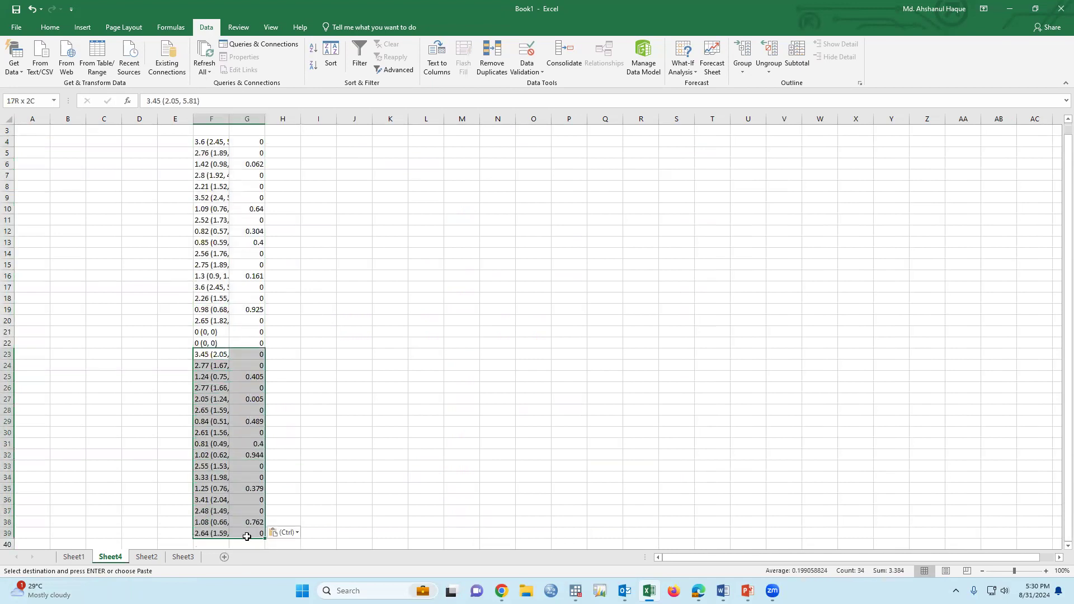
key("ctrl+c")
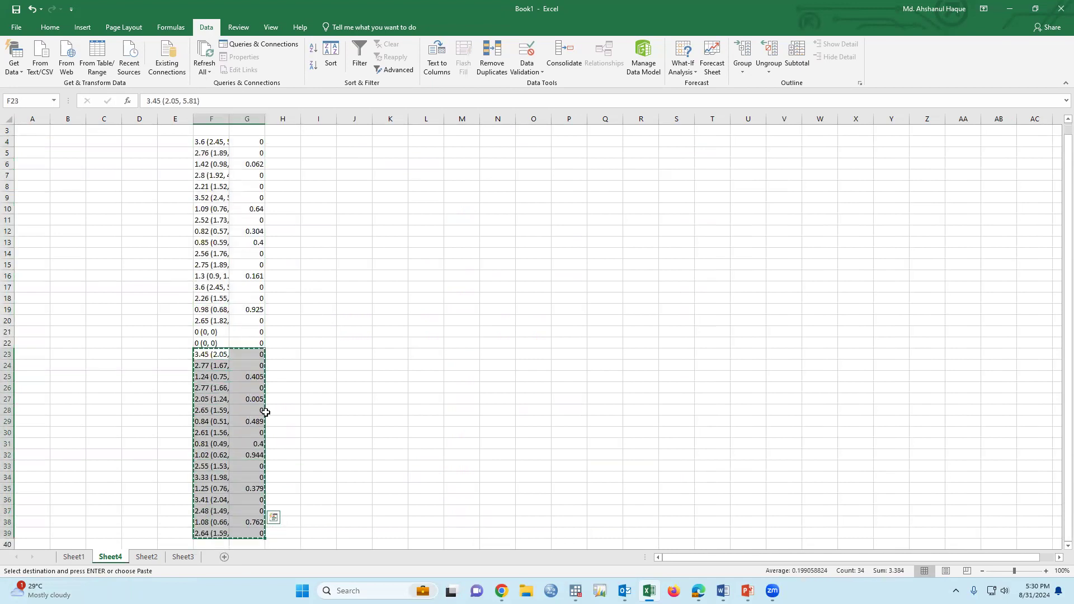
left_click(294, 144)
key("ctrl+v")
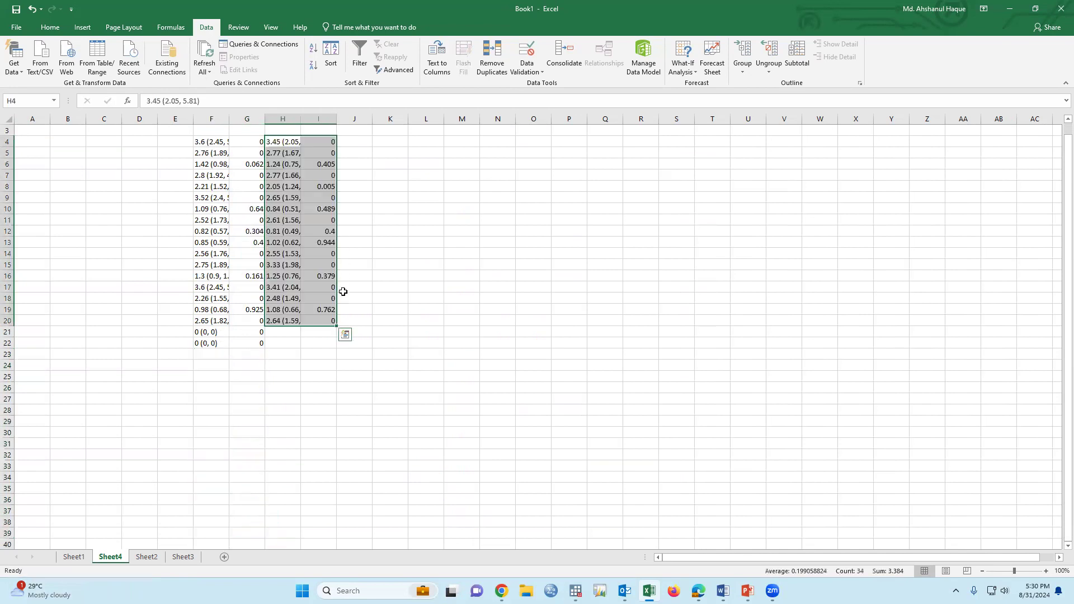
scroll(343, 291, "up", 1)
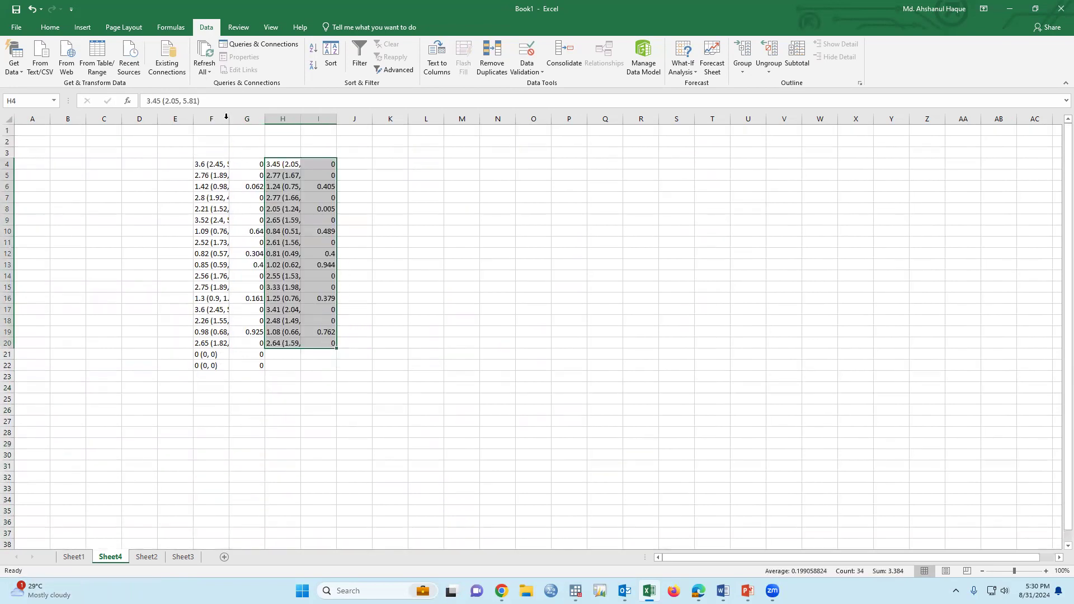
Enter the headings "Crude OR (95%CI)" in F3 and "p-value" in G3, fitting column F to its content.
double_click(229, 118)
left_click(230, 152)
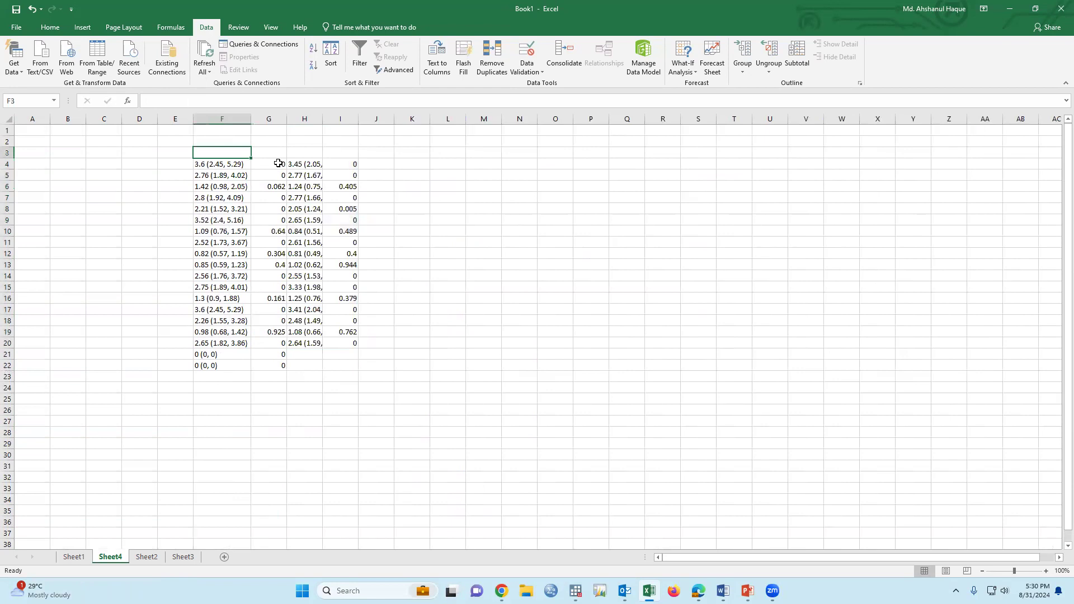
type("Crude")
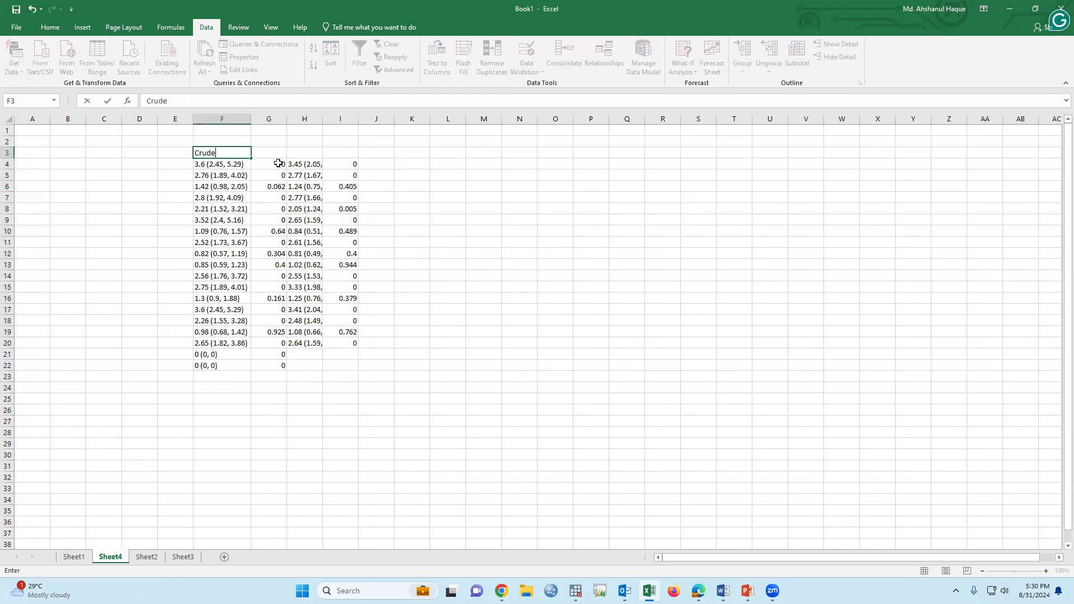
type(" OR (95%CI)")
left_click(245, 119)
double_click(251, 118)
left_click(287, 150)
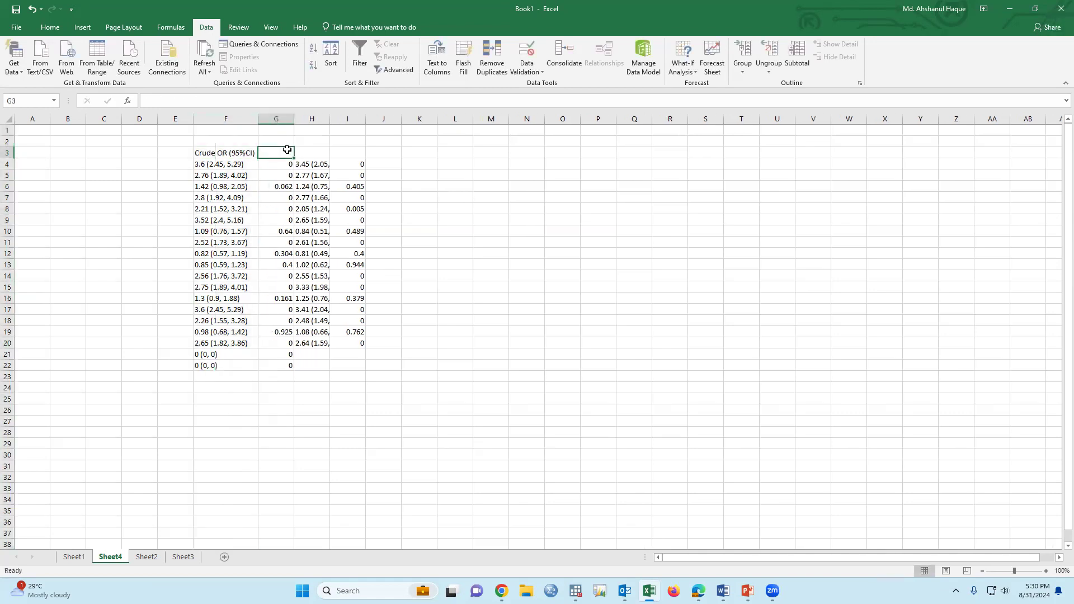
type("p-valu")
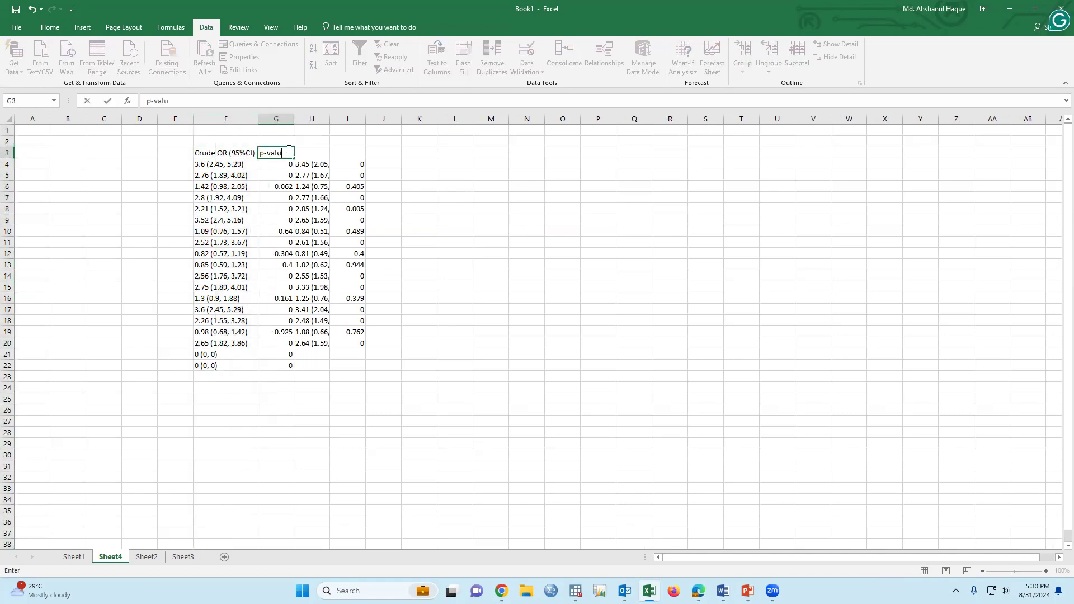
left_click(398, 197)
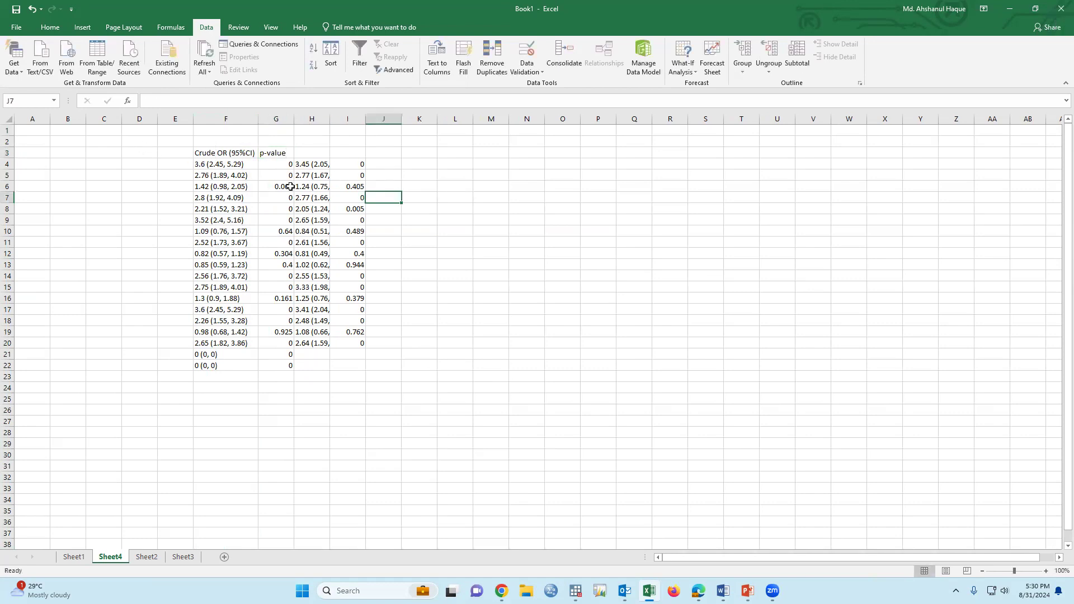
Enter the headings "Adjusted OR (95% CI)" in H3 and "p-value" in I3.
scroll(482, 297, "up", 1, "ctrl")
scroll(476, 297, "up", 2, "ctrl")
scroll(504, 245, "up", 2)
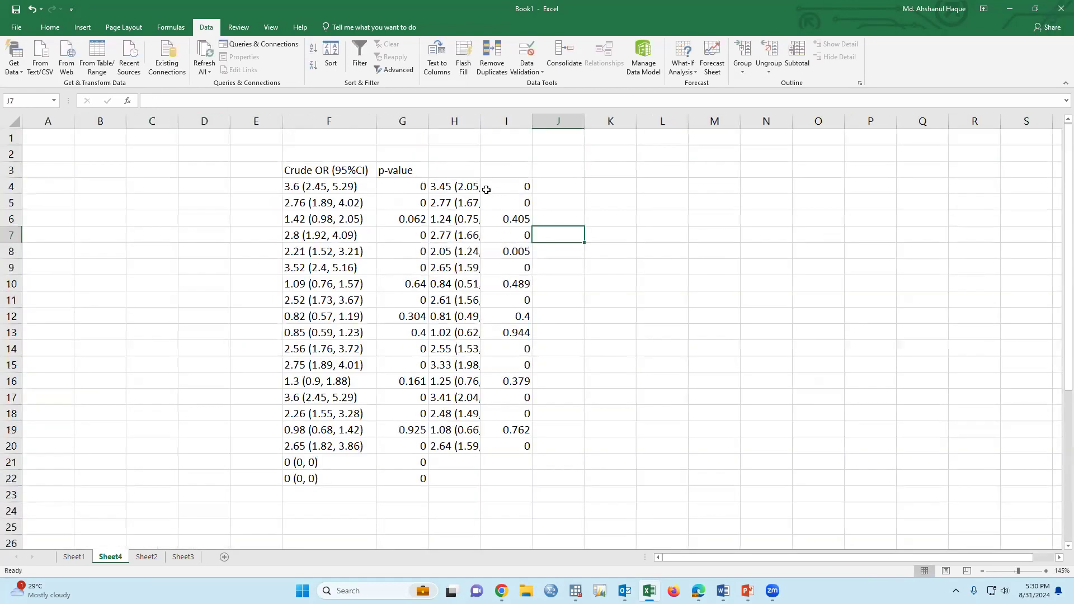
left_click(461, 170)
type("Ad")
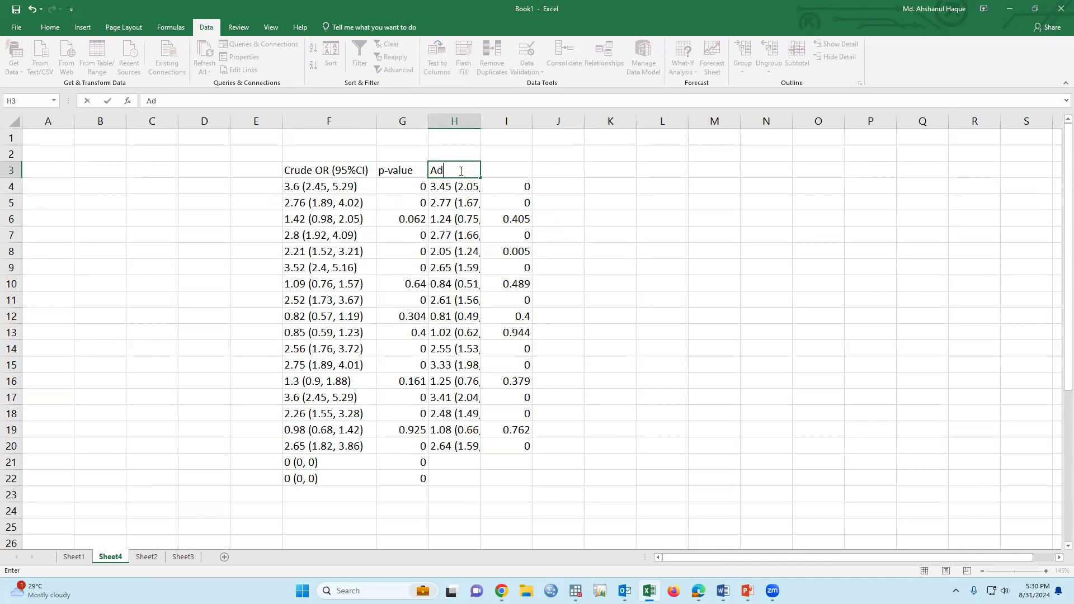
type("justed OR (9")
key("BackSpace")
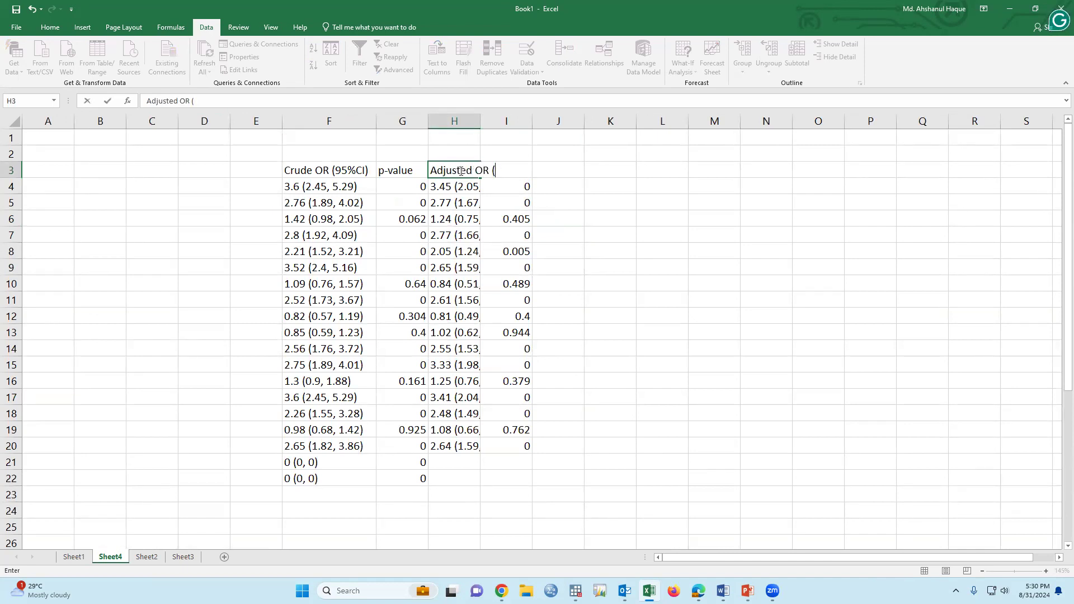
type("95% CI)")
key("Return")
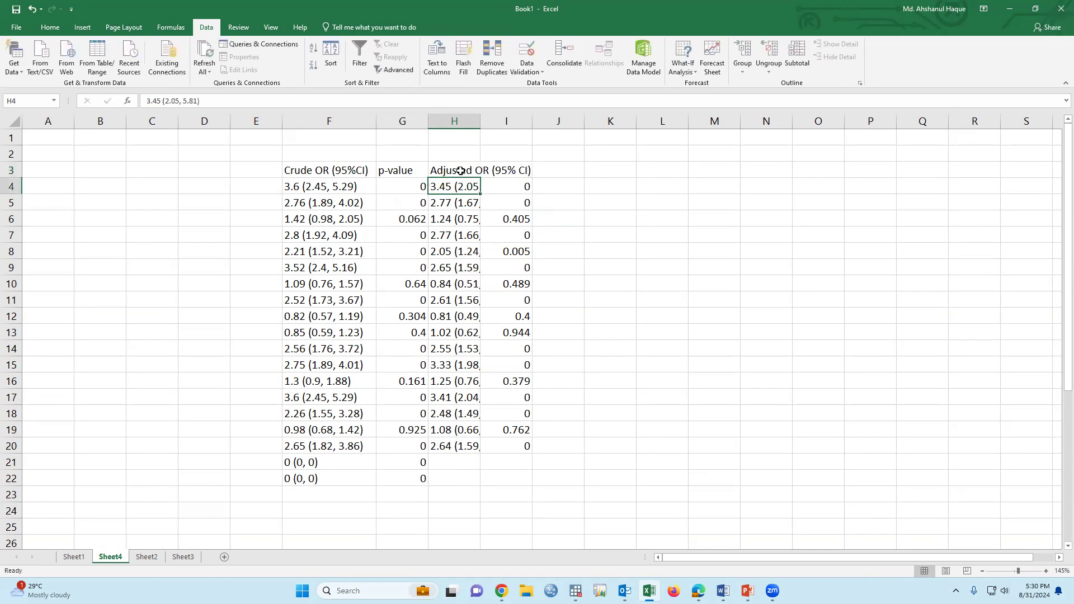
left_click(509, 170)
type("p")
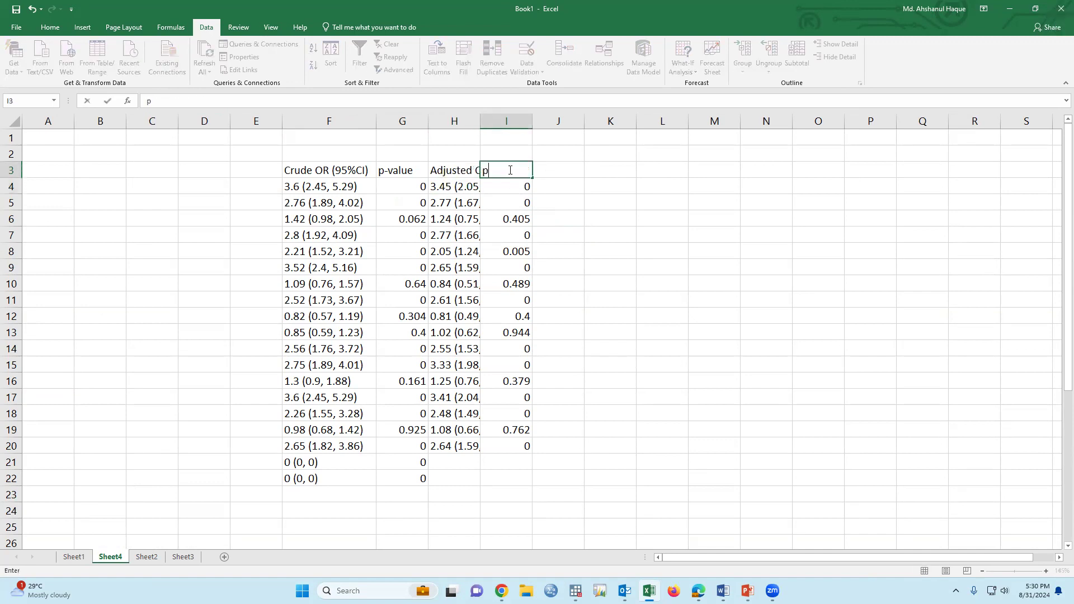
type("-value")
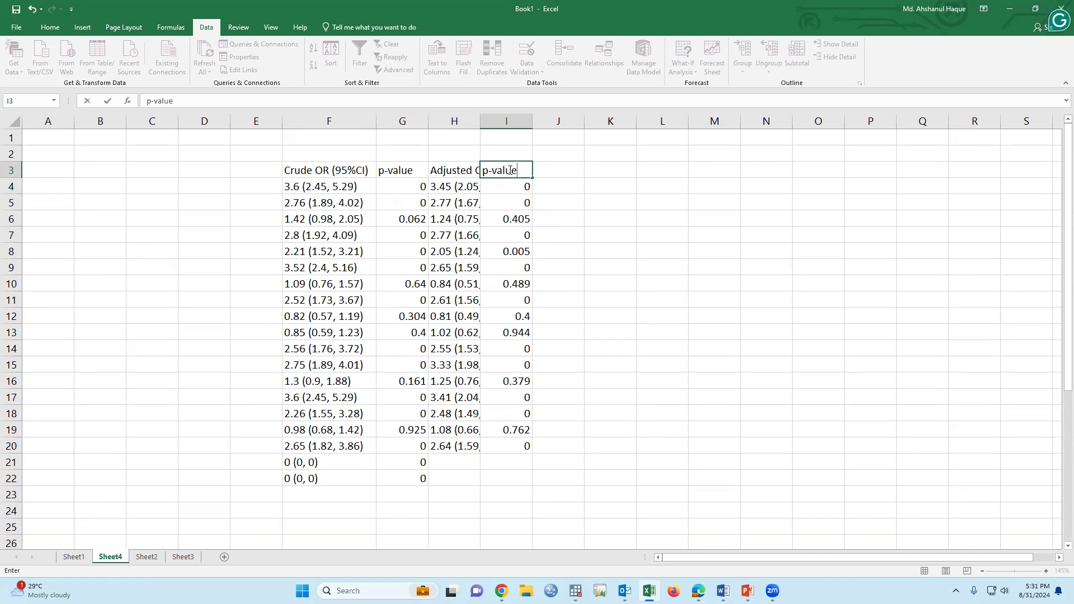
left_click(645, 287)
Display the crude p-values in G4:G20 with three decimal places.
left_click_drag(403, 185, 405, 451)
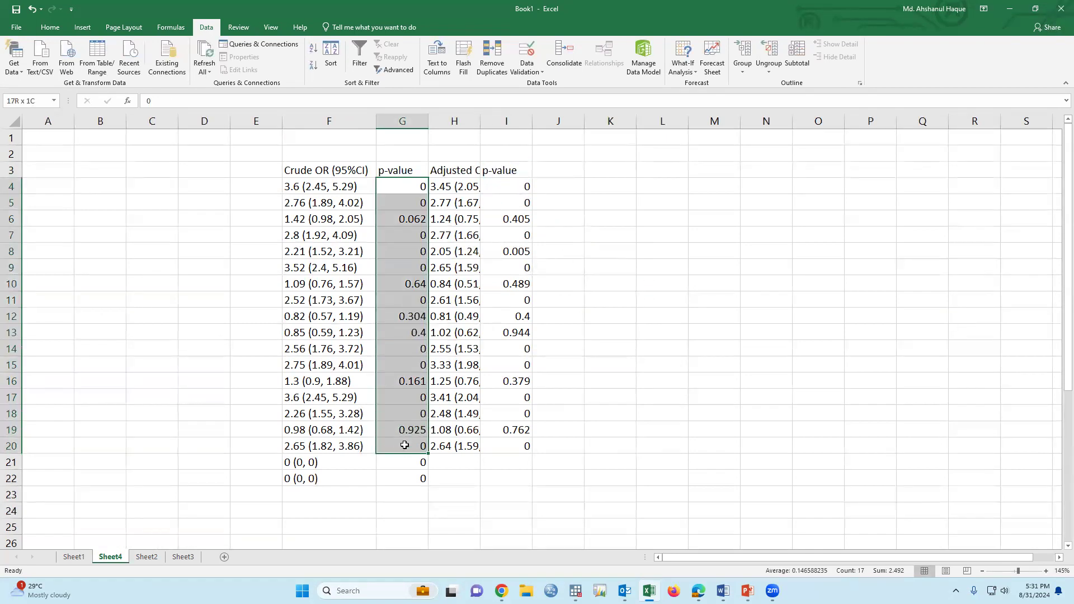
left_click(51, 28)
left_click(421, 66)
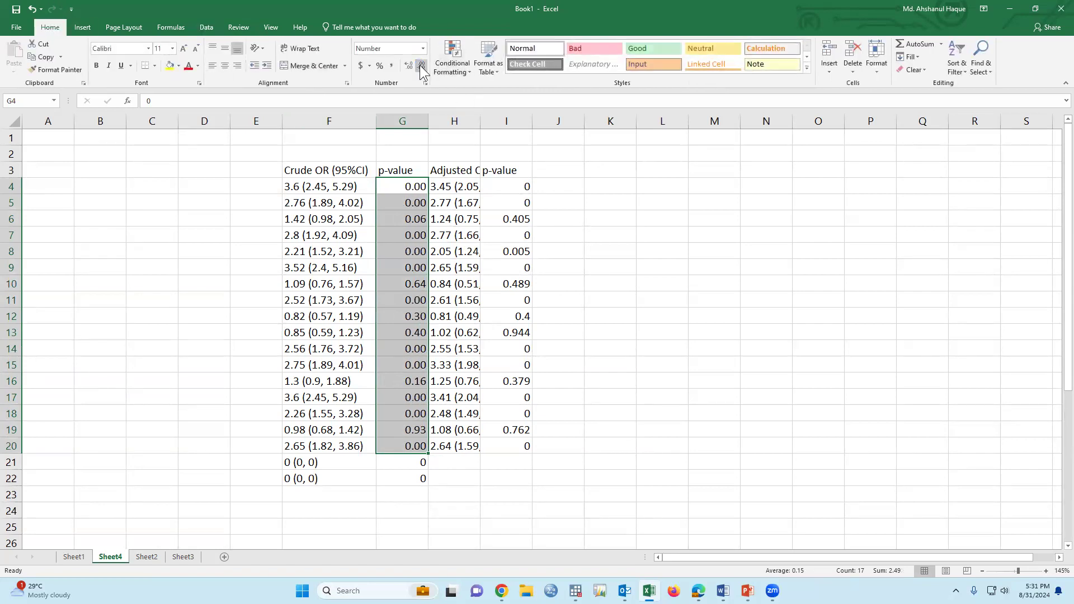
left_click(421, 66)
left_click(409, 66)
left_click(409, 66)
Display the adjusted p-values in I4:I20 with four decimal places and clear the contents of rows 21 to 24.
left_click_drag(507, 190, 522, 448)
left_click(407, 65)
left_click(407, 65)
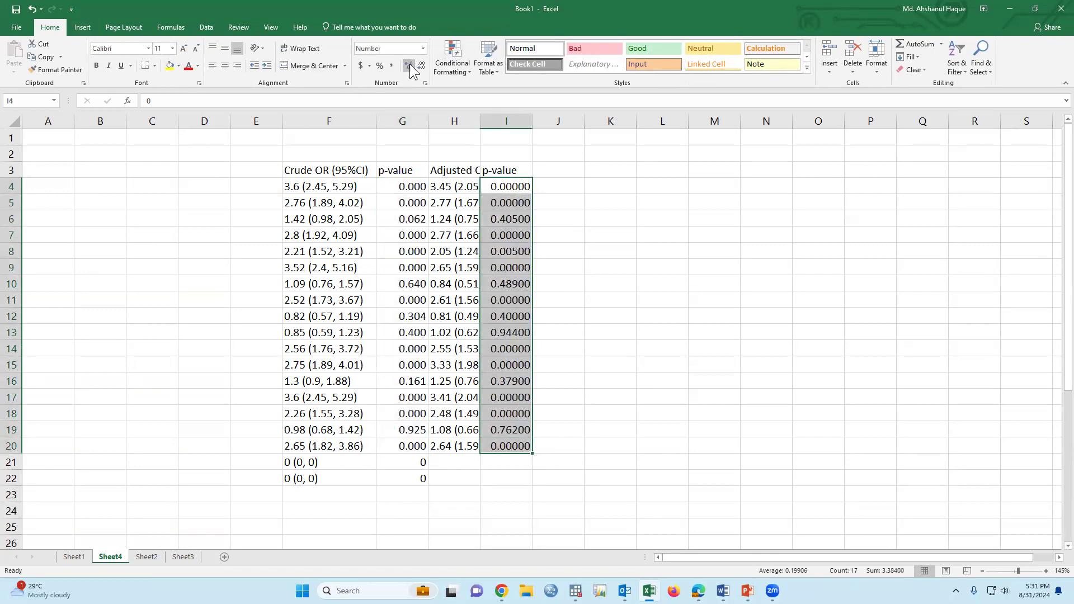
left_click(421, 66)
left_click_drag(17, 462, 16, 511)
key("Delete")
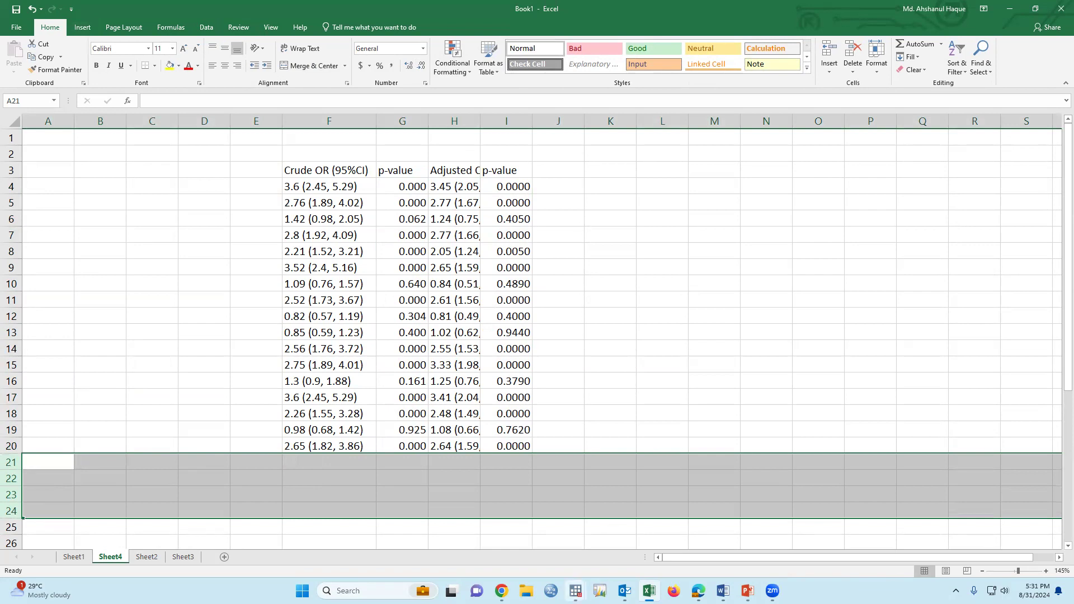
Switch to Stata and run the describe command d on the variables path_1 to path_17 to list their labels.
mouse_move(576, 591)
left_click(453, 537)
left_click(385, 489)
type("f")
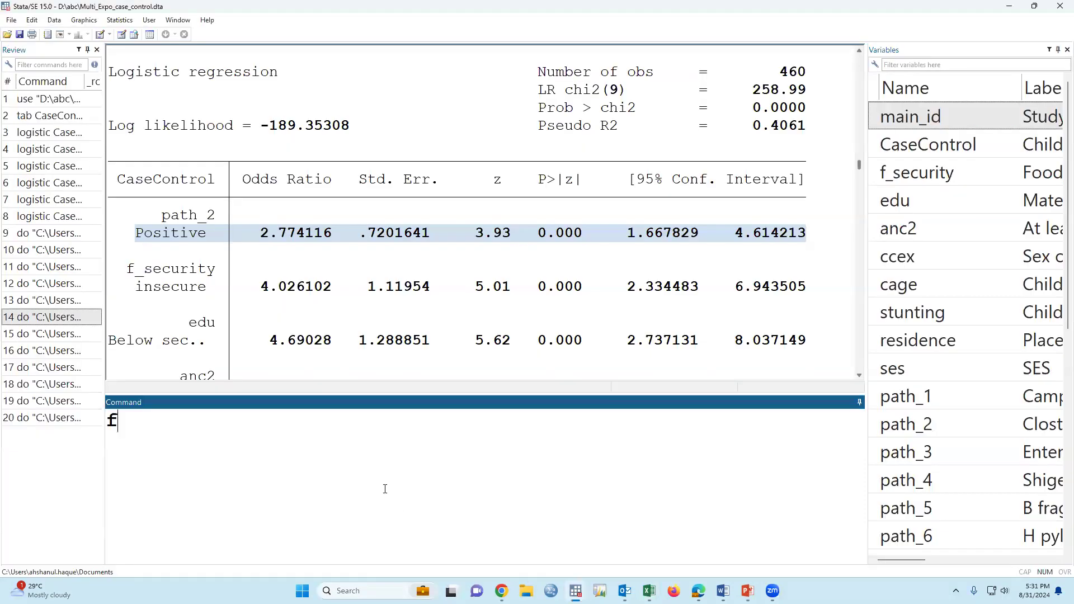
key("BackSpace")
type("g")
key("BackSpace")
type("d")
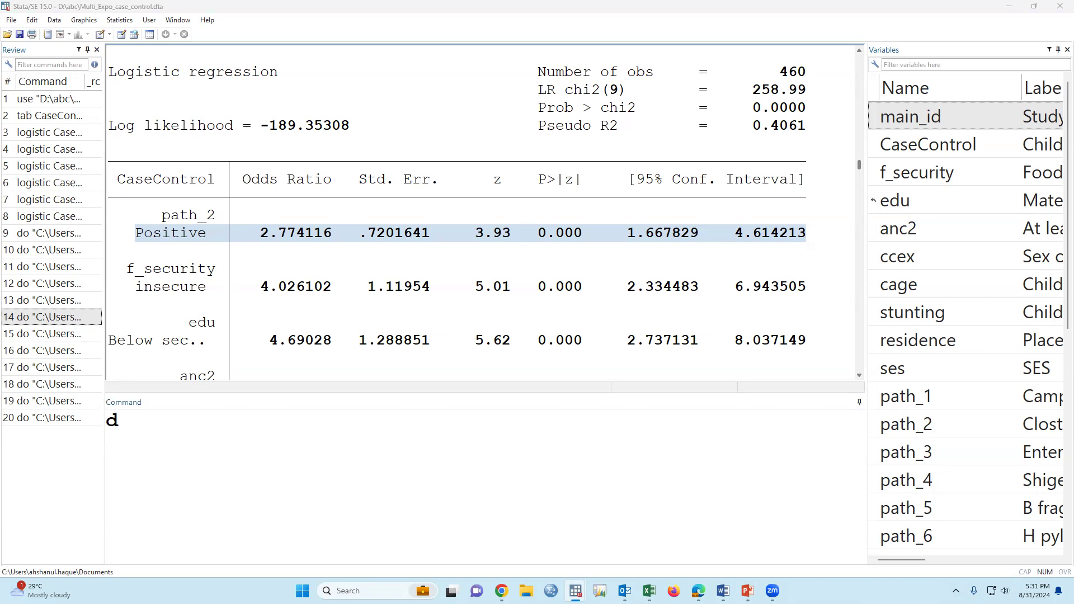
left_click(444, 523)
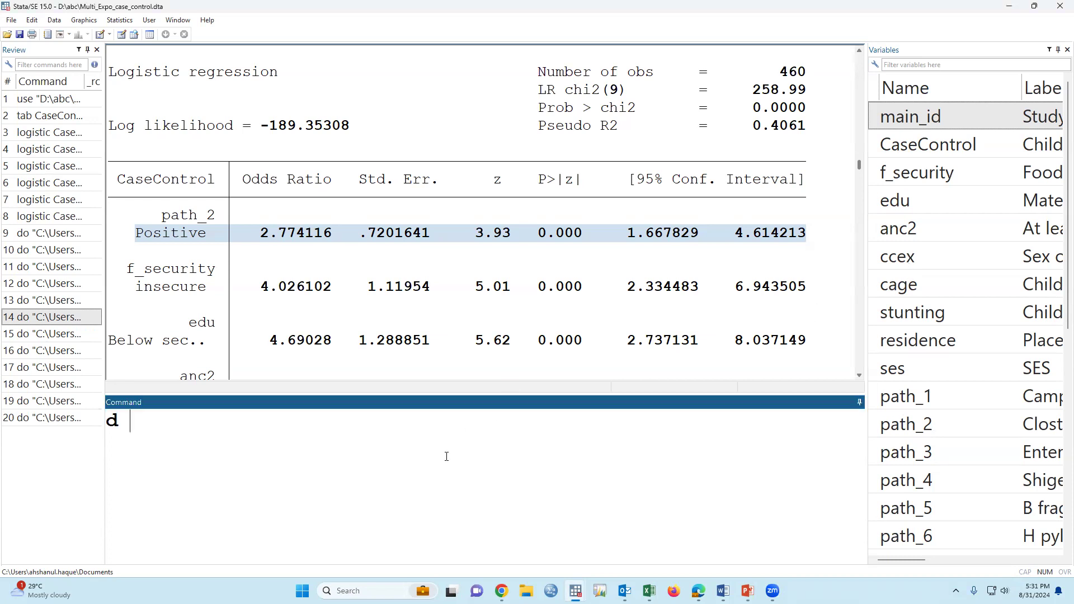
left_click(895, 399)
scroll(901, 408, "down", 5)
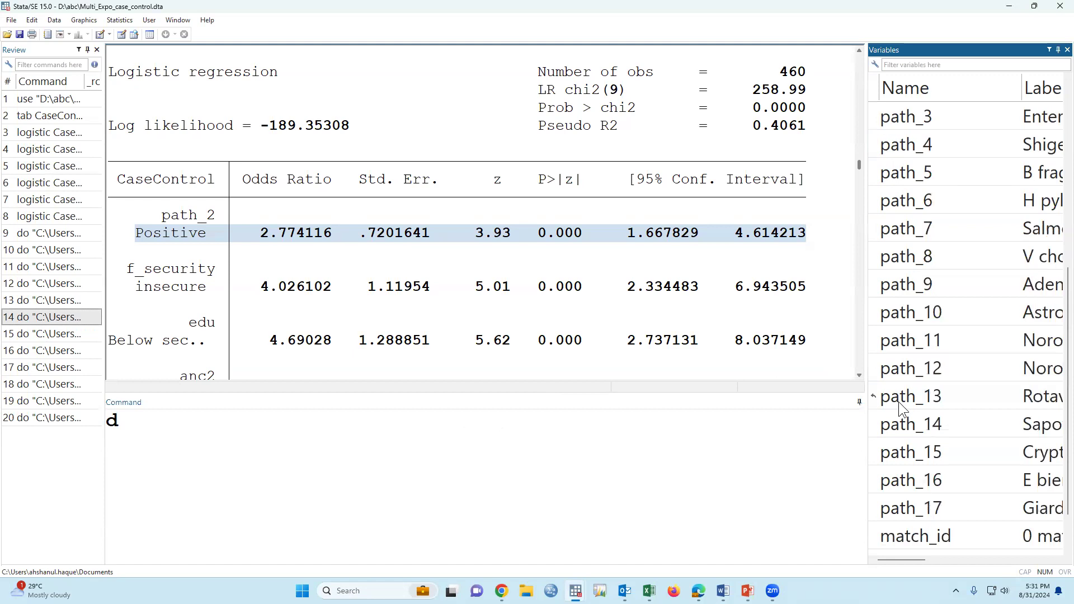
left_click(922, 454, "shift")
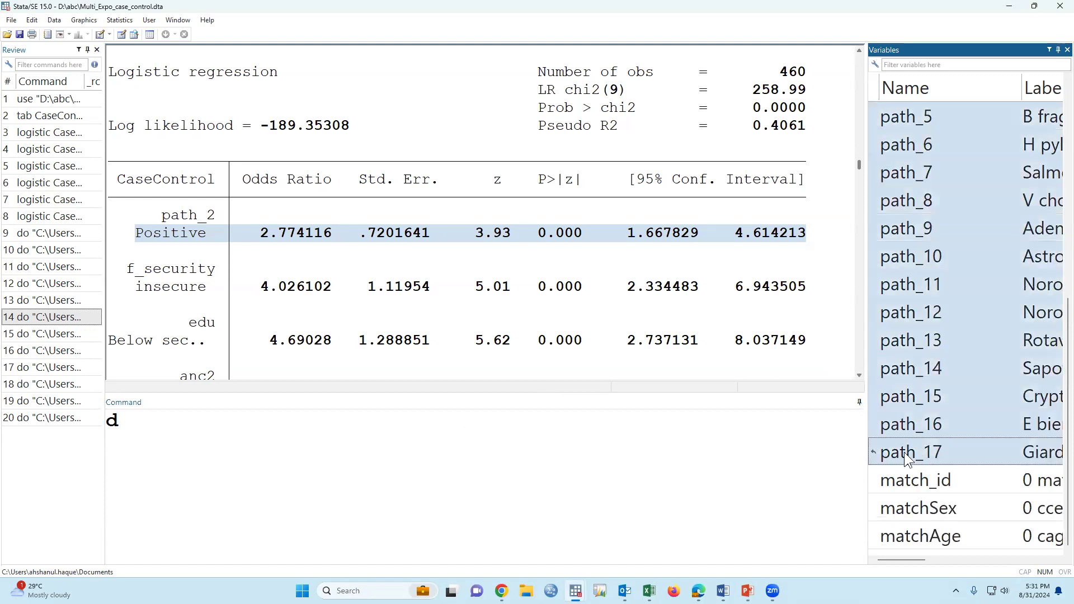
left_click(874, 452)
left_click(725, 465)
key("Return")
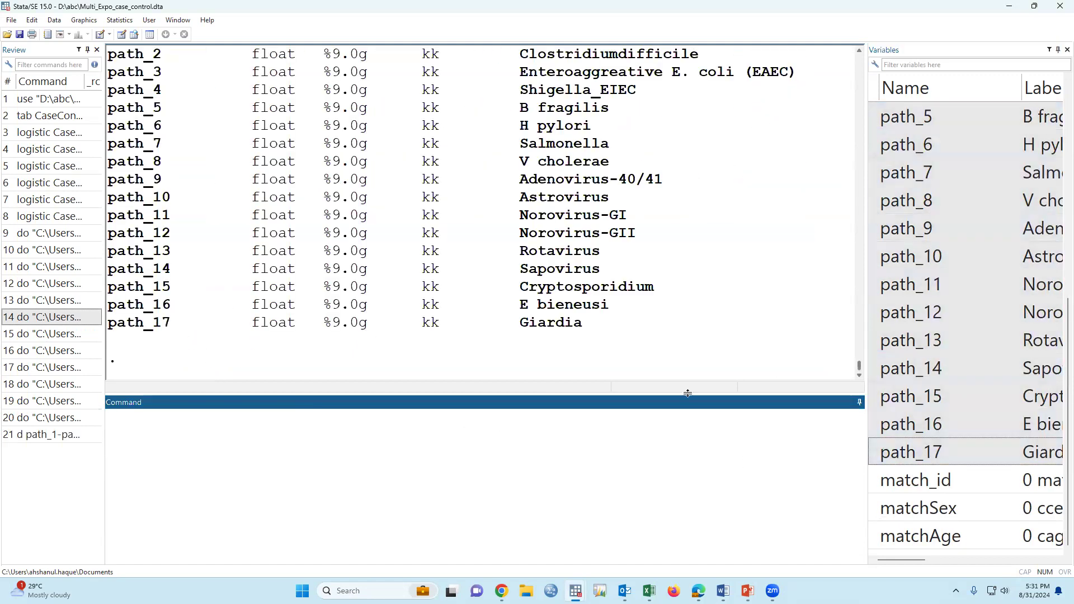
Copy the path_1 to path_17 description output as a table and paste it at L4 of the Excel results sheet.
left_click_drag(115, 147, 668, 375)
right_click(536, 196)
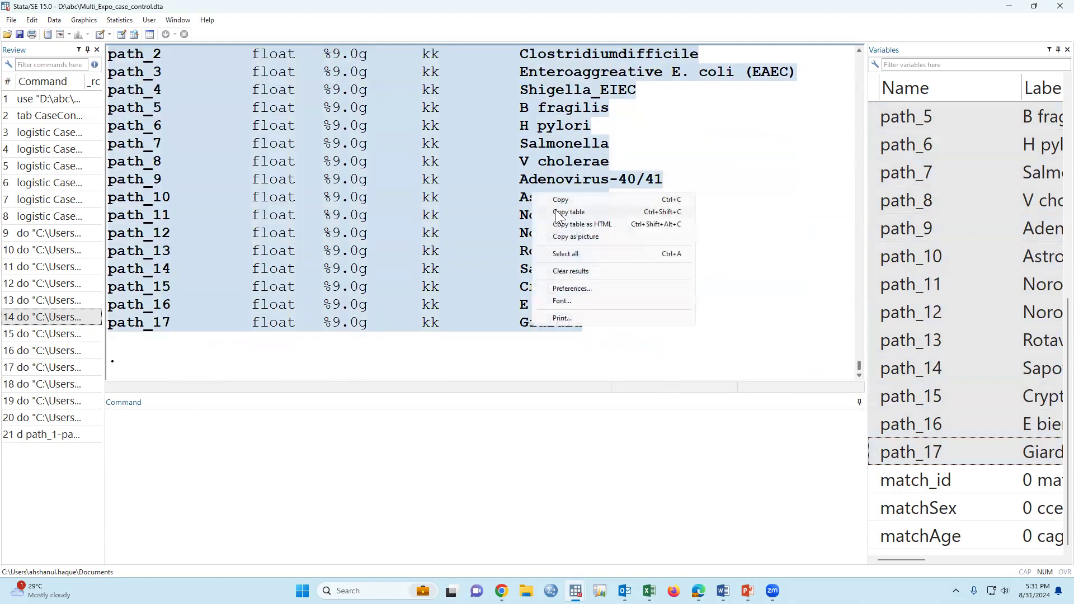
left_click(560, 212)
mouse_move(649, 591)
left_click(660, 526)
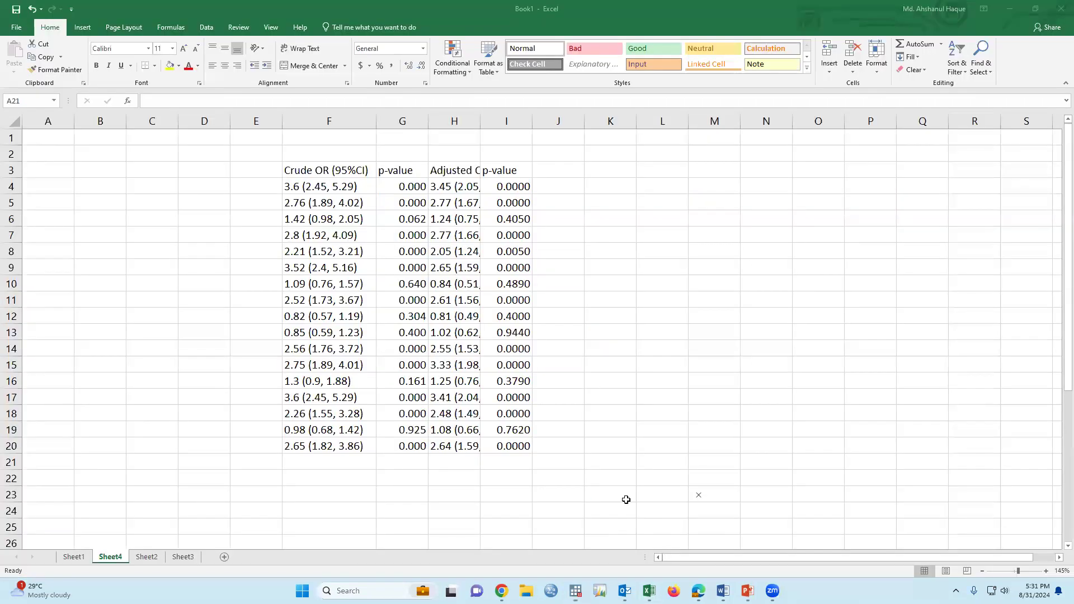
left_click(644, 187)
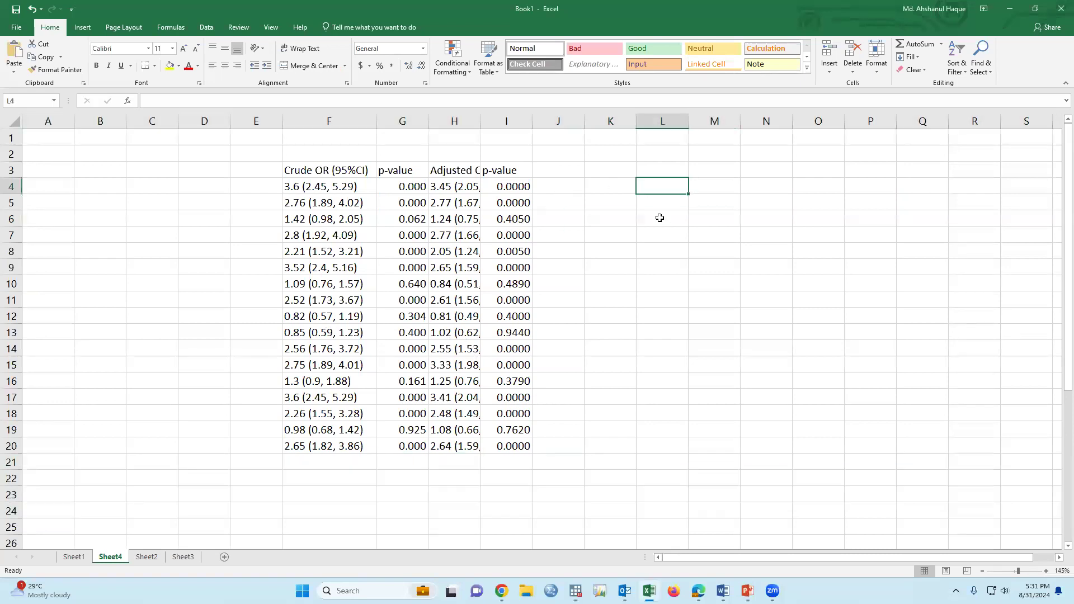
key("ctrl+v")
Copy the pathogen names from P4:P20 to E4 beside the results, and clear the contents of columns K to P.
left_click_drag(860, 186, 848, 446)
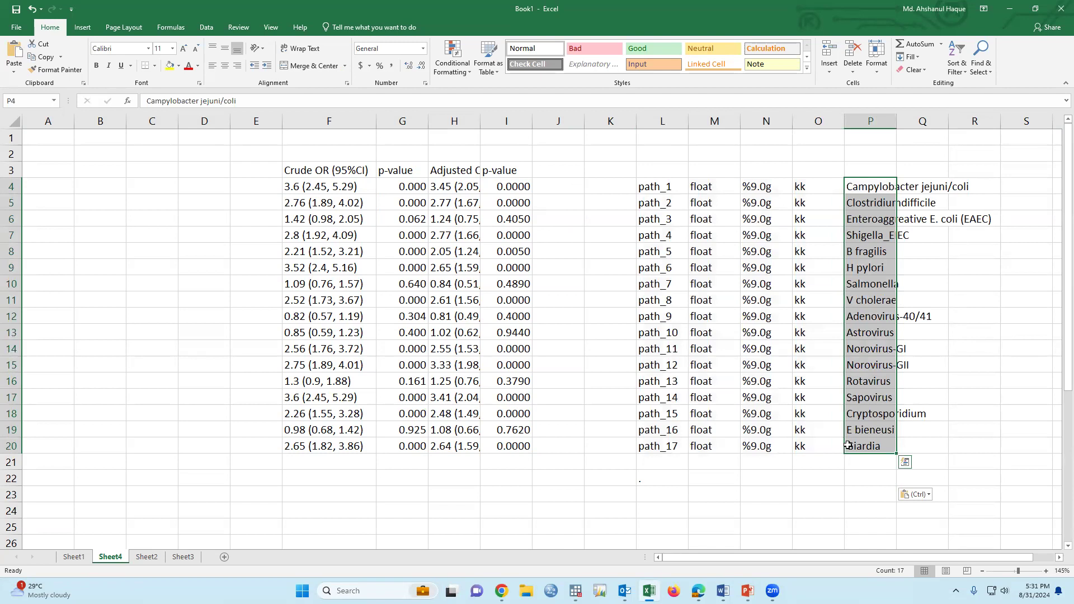
key("ctrl+c")
left_click(250, 192)
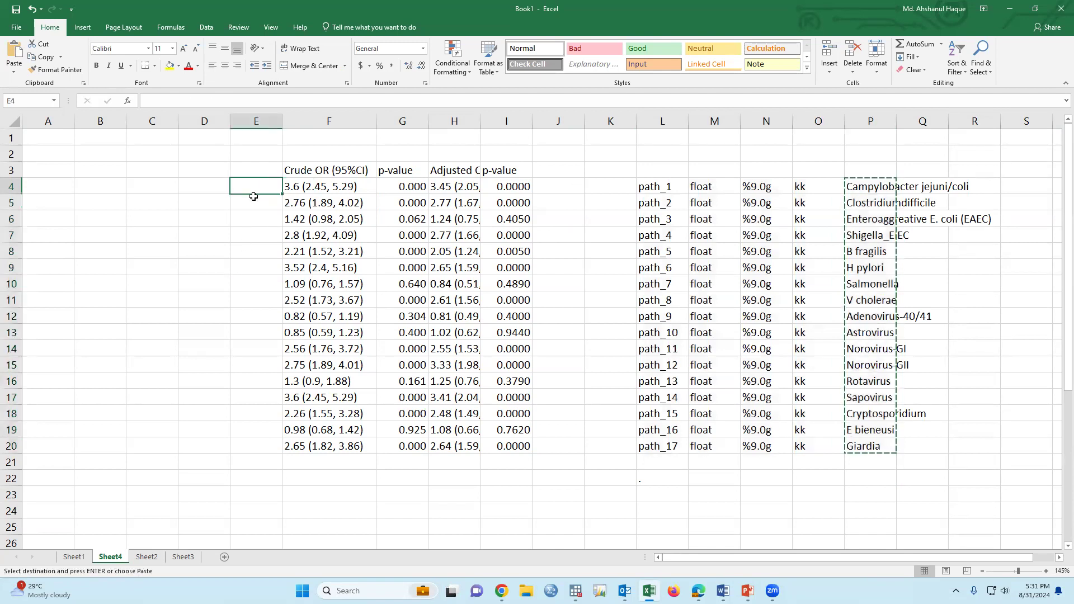
key("ctrl+v")
left_click_drag(631, 121, 869, 140)
key("Delete")
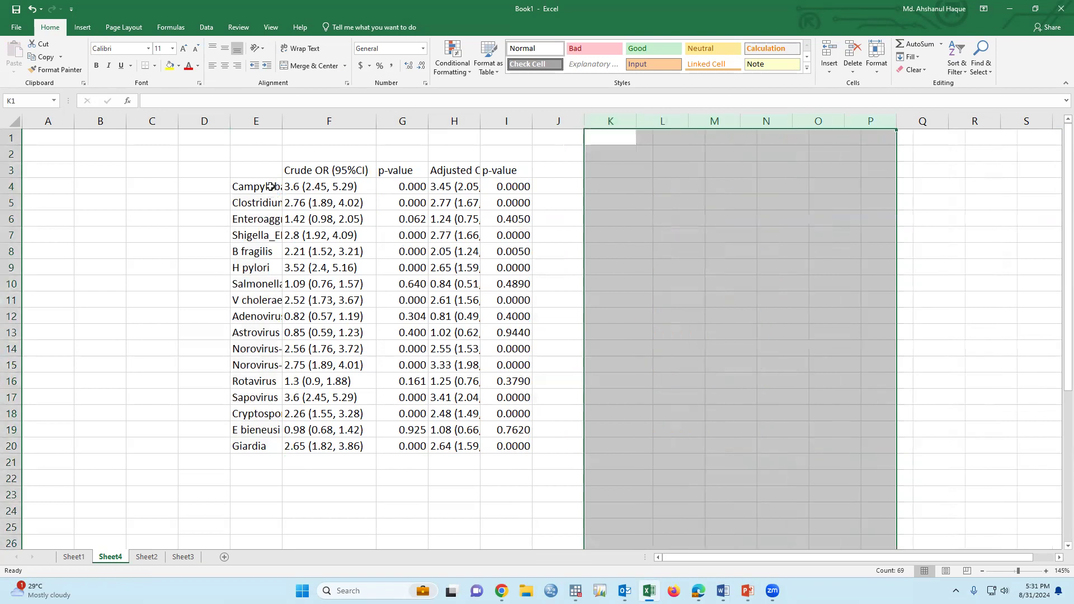
Enter the heading "Pathogen" in E3 above the pathogen names.
left_click(264, 174)
type("P")
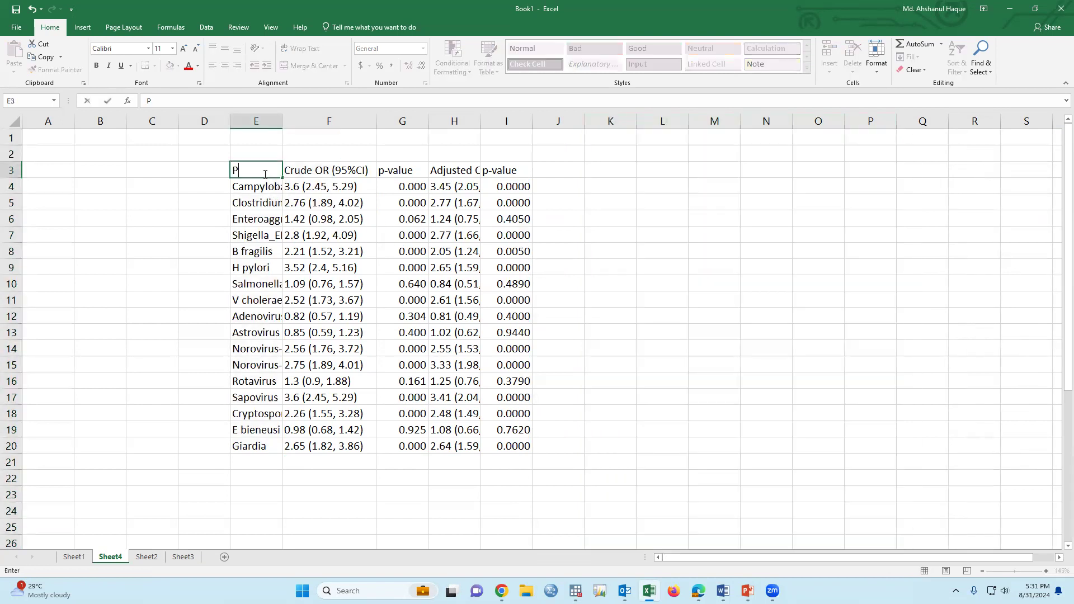
type("athogen")
left_click_drag(372, 508, 403, 510)
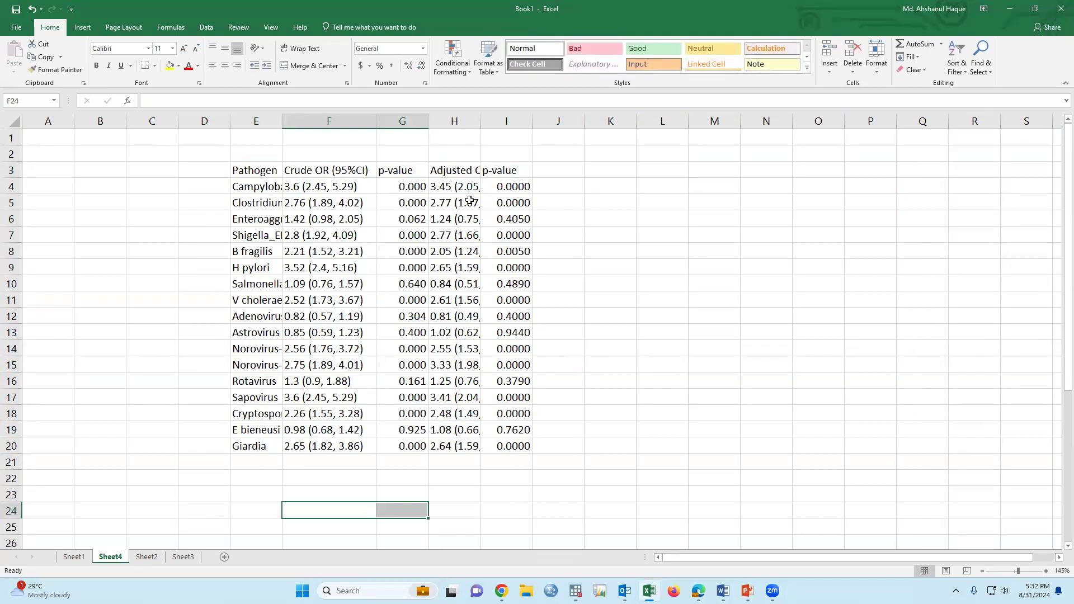
Fit column H to its content and append an asterisk to the "Adjusted OR (95% CI)" heading.
left_click(470, 176)
double_click(481, 122)
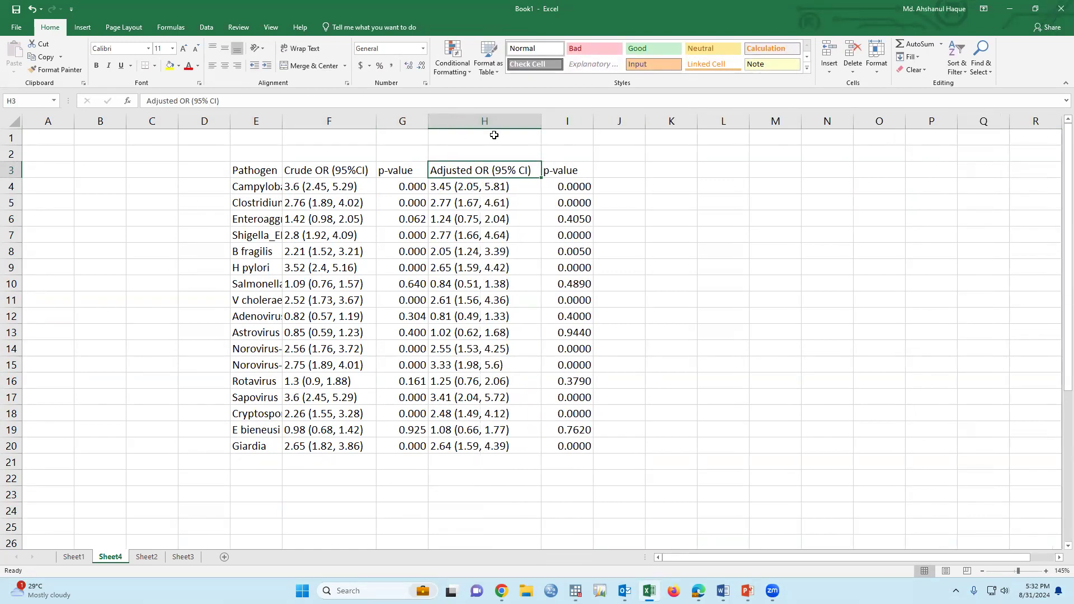
double_click(531, 170)
type("*")
Enter "*" in E21 below the table and merge and center E21:I21 as a footnote row.
left_click(267, 467)
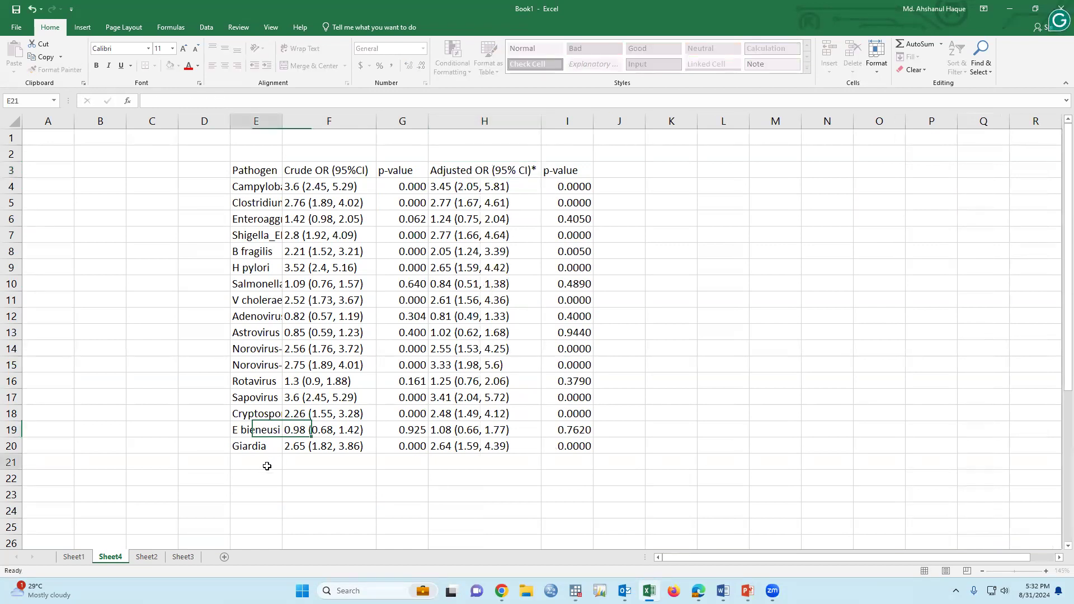
type("*")
left_click_drag(267, 465, 573, 461)
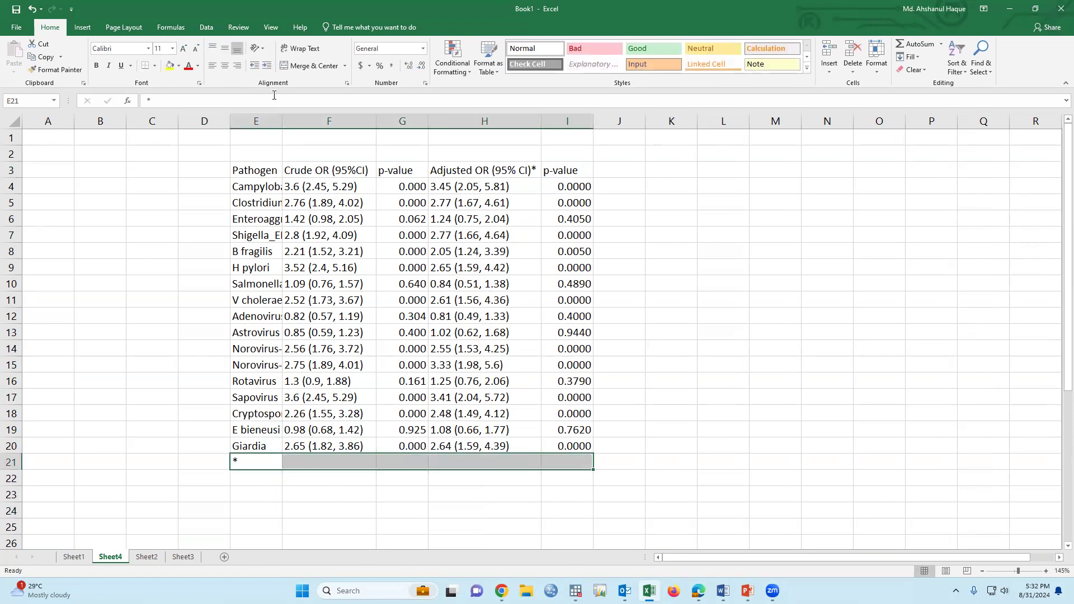
left_click(305, 66)
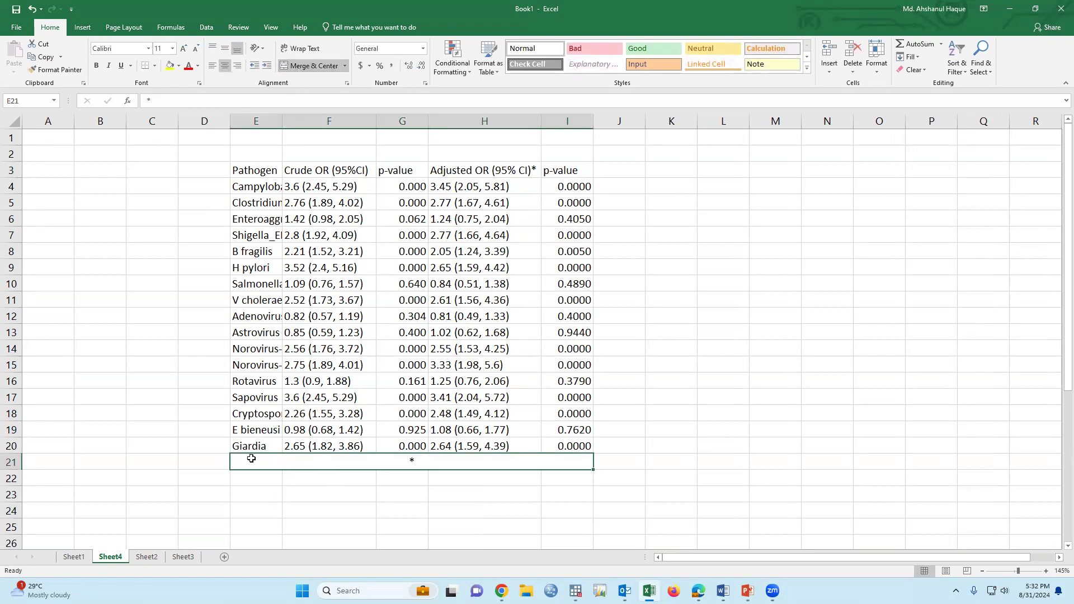
Complete the footnote in merged cell E21 so it reads "*Adjuested for Food security, anc, age, sec, occupation, -- --- ---".
double_click(432, 462)
type("Ad")
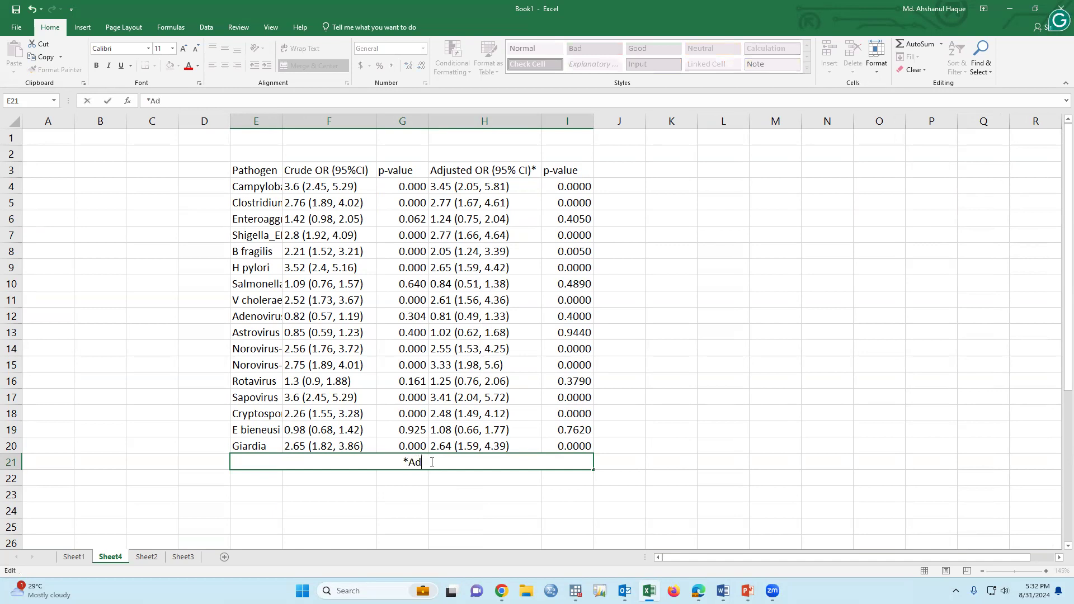
type("juested for Food security")
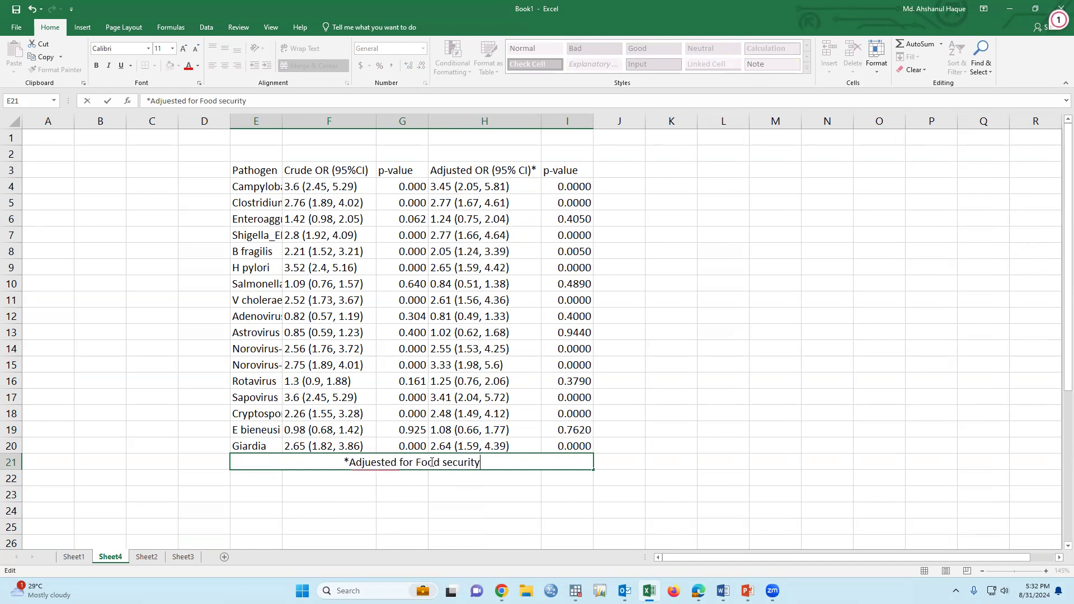
type(", a")
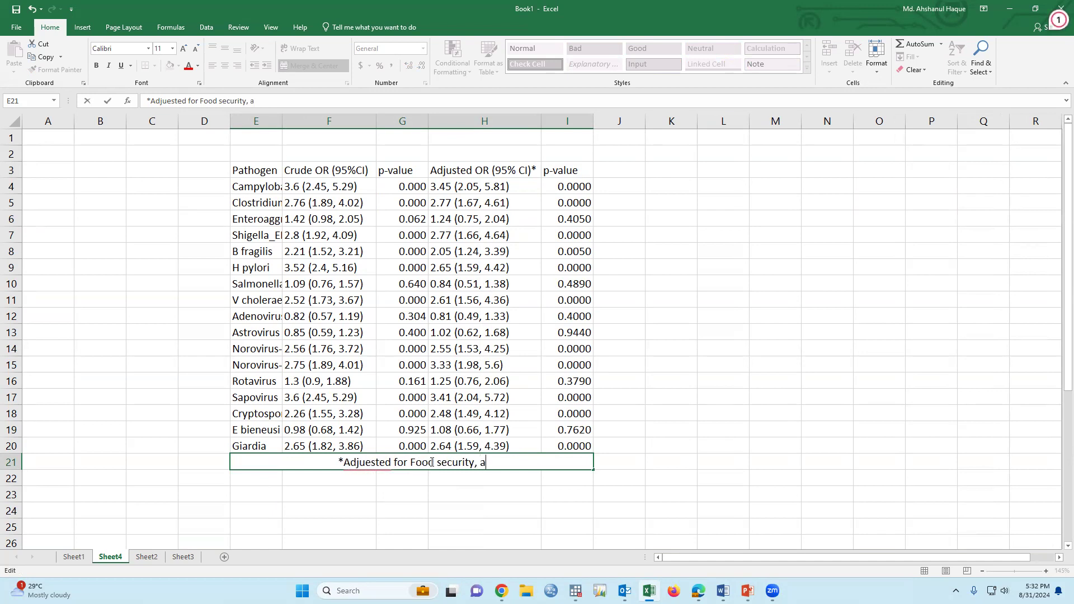
type("nc, ag")
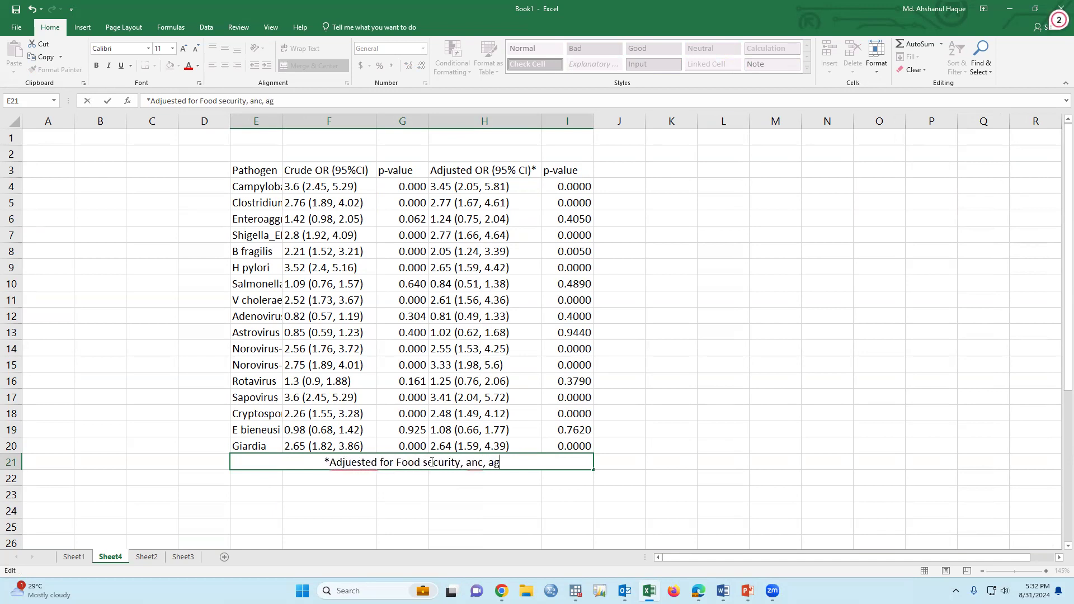
type("e, sec, ")
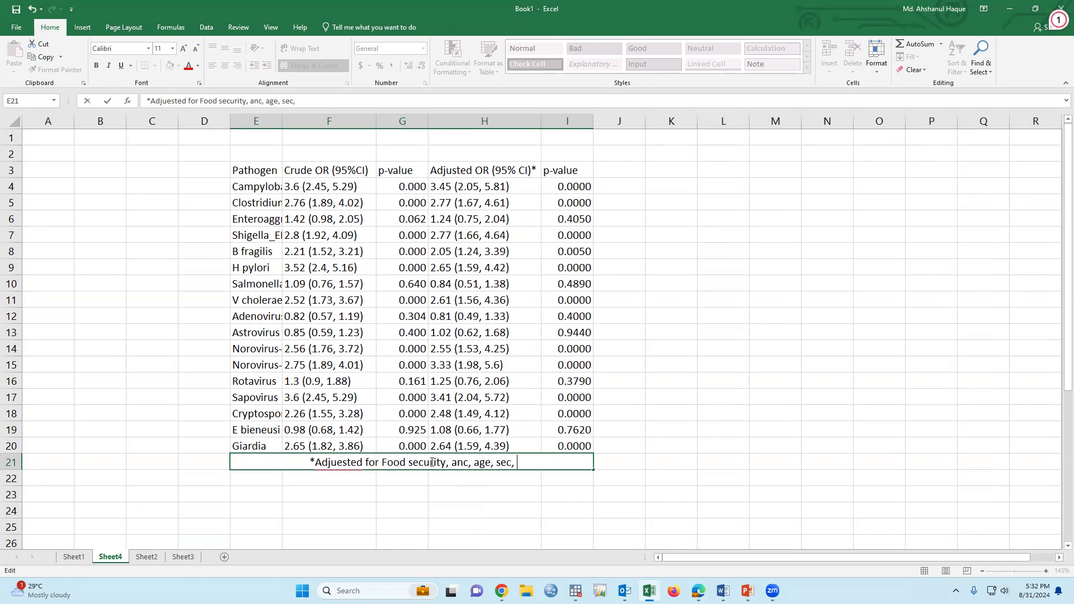
type("occupat")
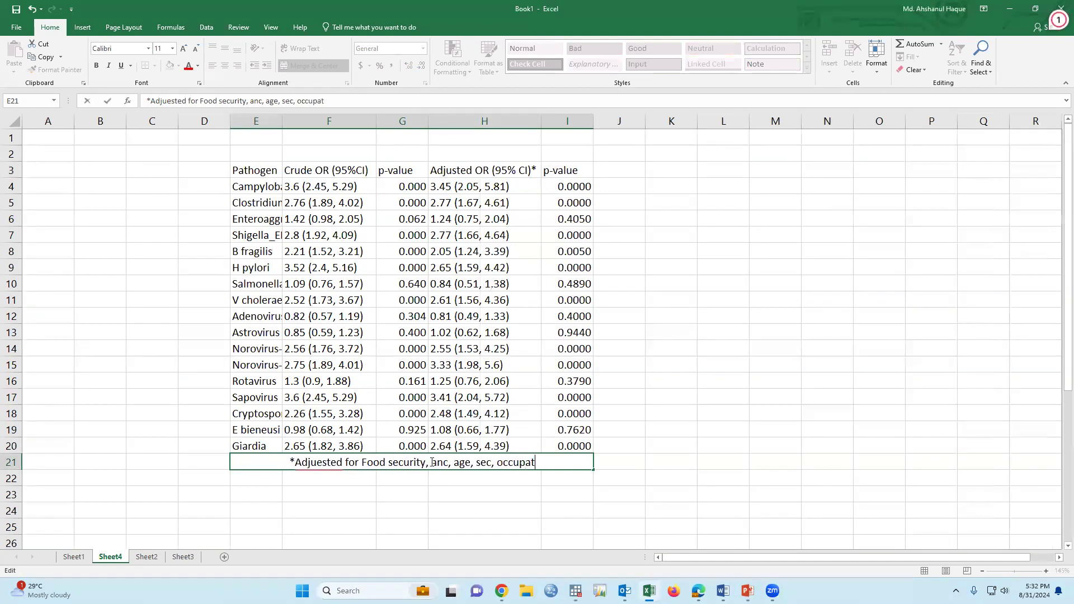
type("ion, -- --- ---")
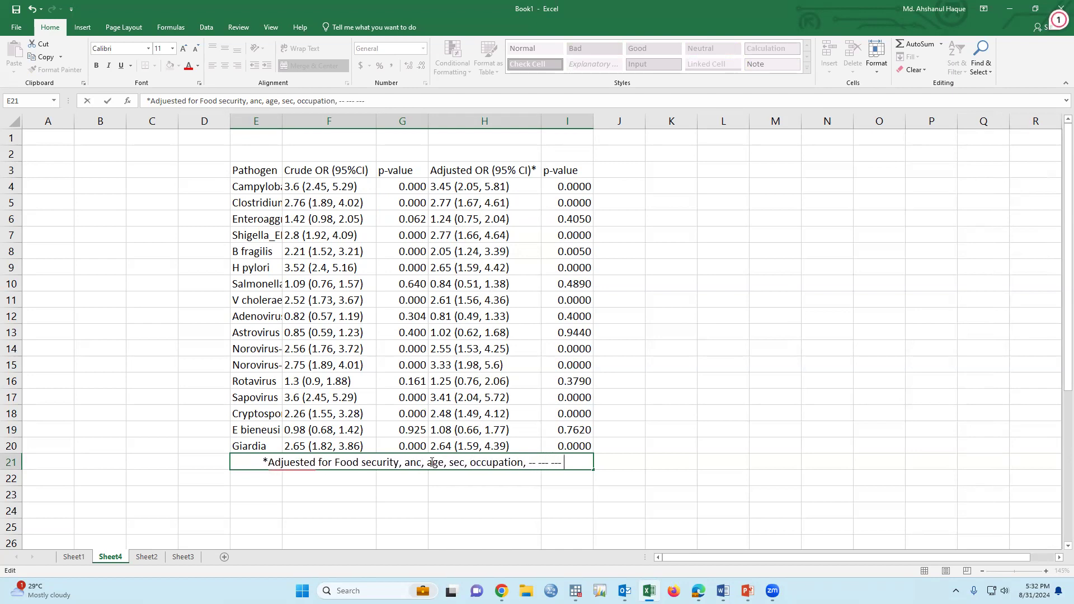
left_click(418, 504)
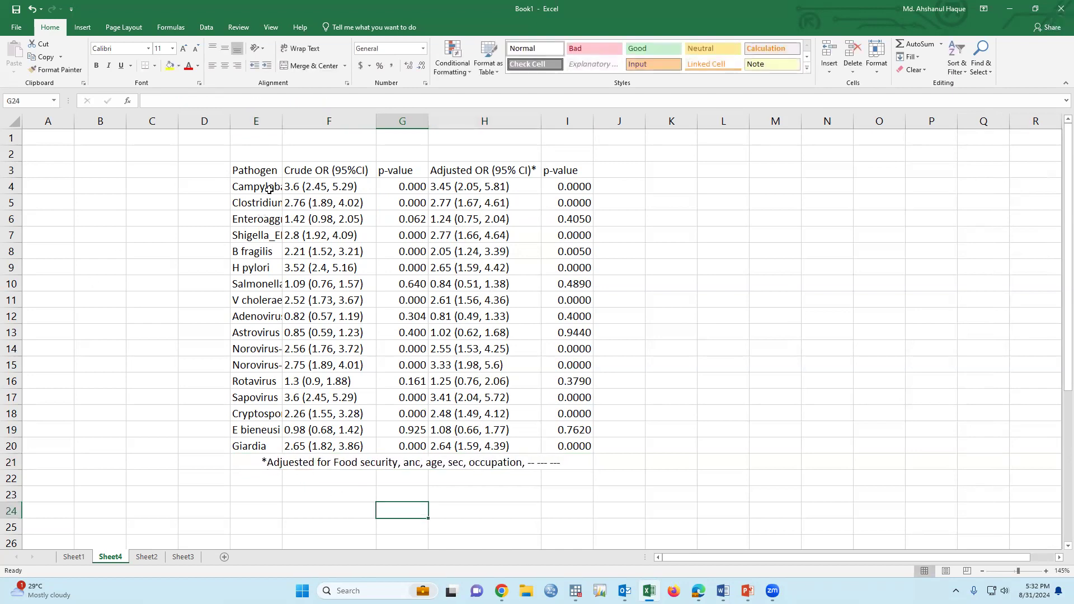
Apply all borders to the results table in E3:I20, leaving the footnote row out.
left_click_drag(264, 175, 562, 448)
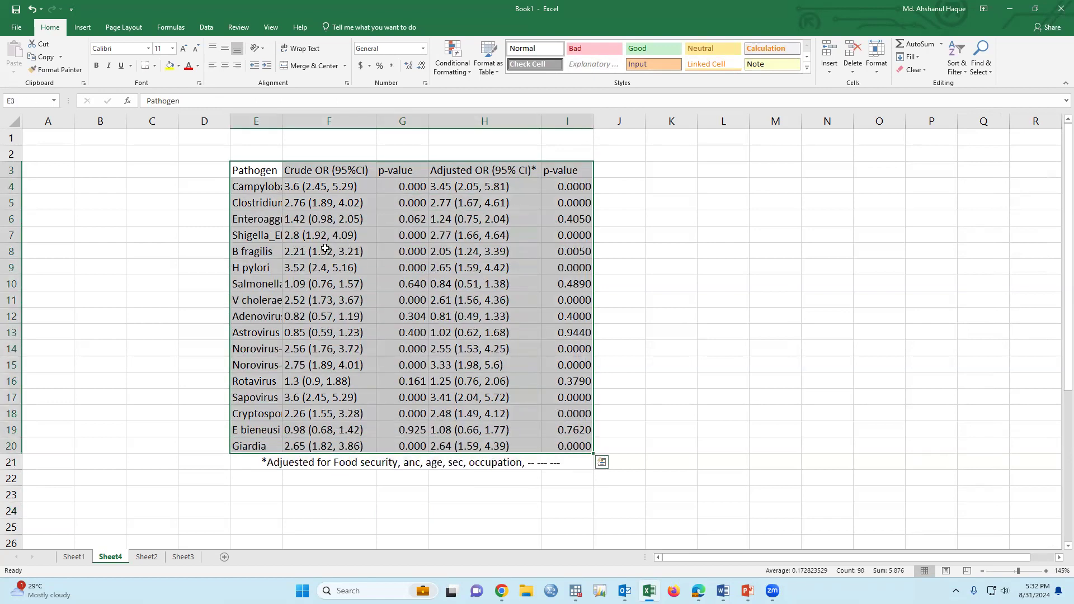
left_click(155, 66)
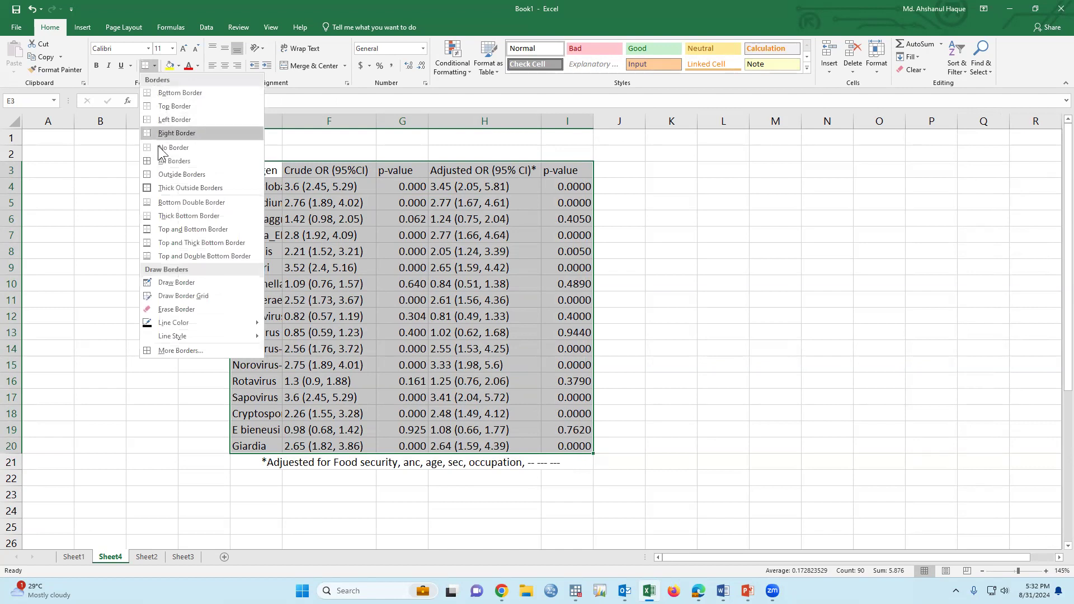
left_click(688, 370)
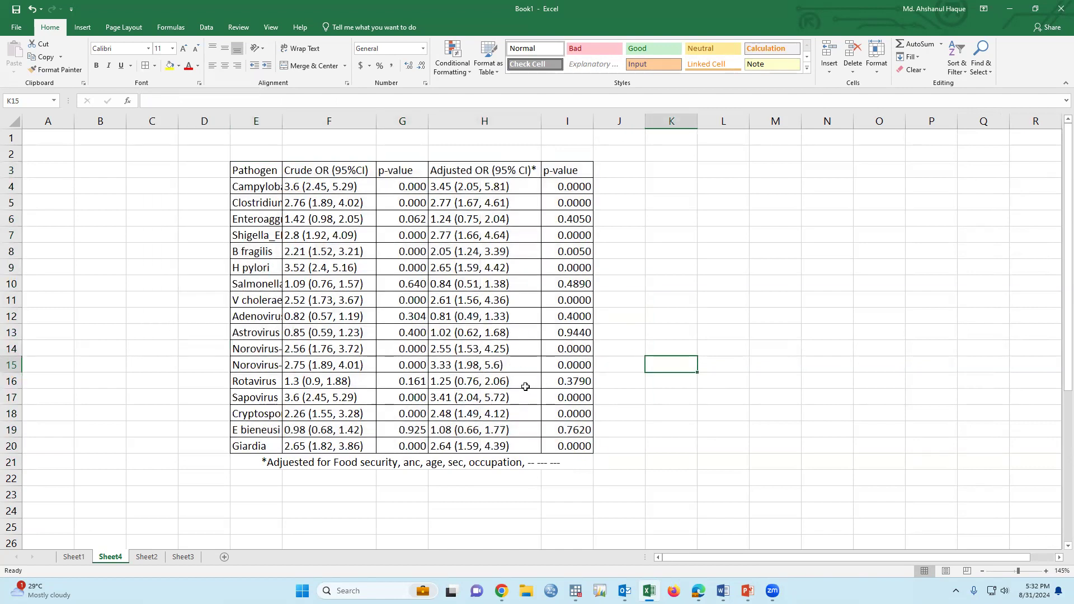
Set the upper confidence limit in H15 to 5.60 and widen column E to fit the full pathogen names.
double_click(500, 367)
type("0")
key("Return")
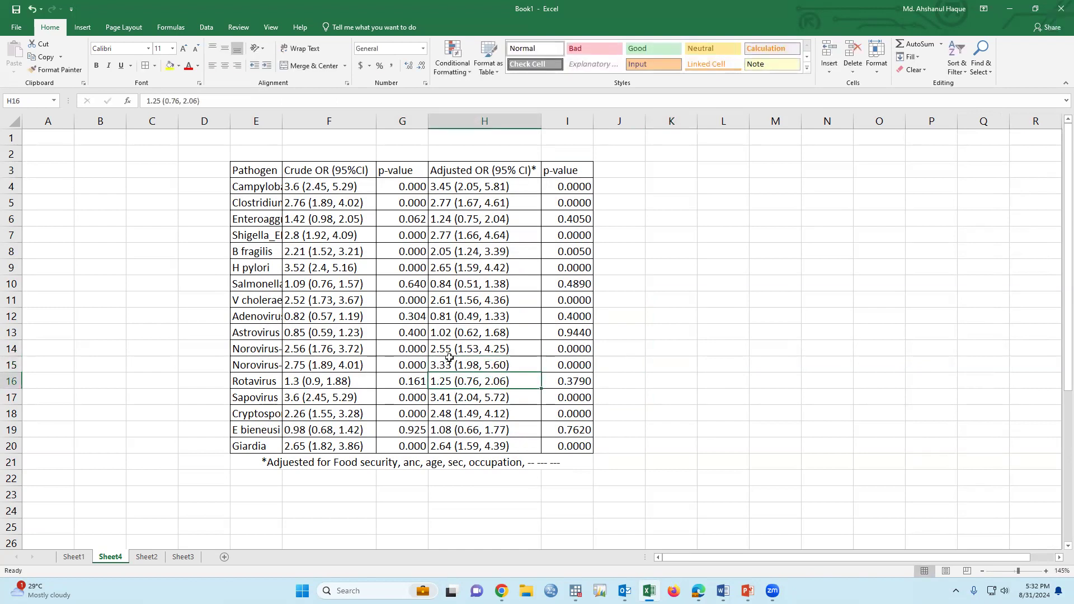
scroll(765, 455, "up", 1)
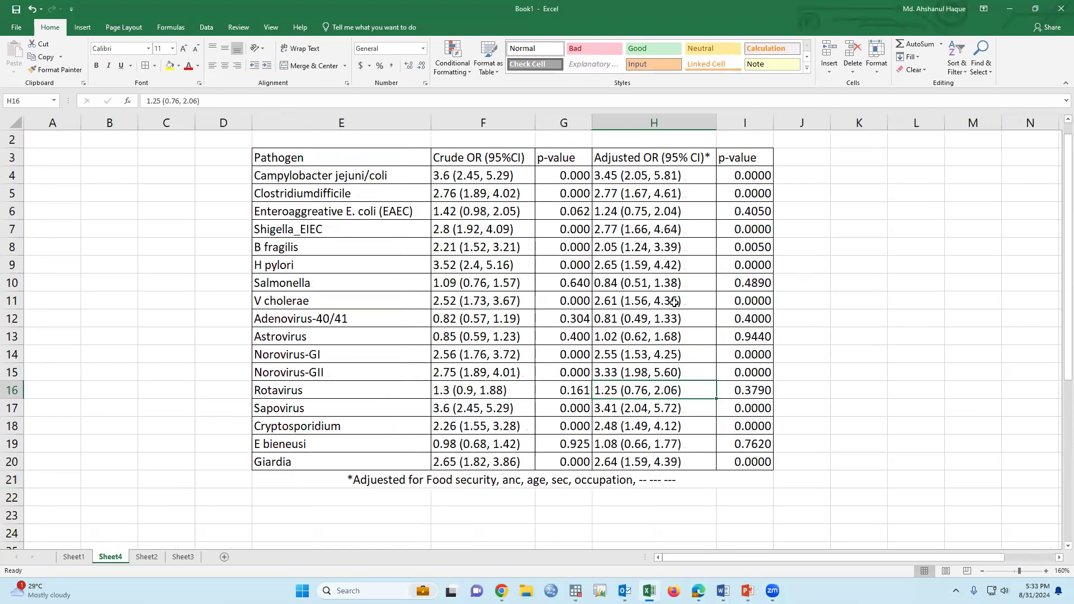
left_click_drag(371, 157, 750, 463)
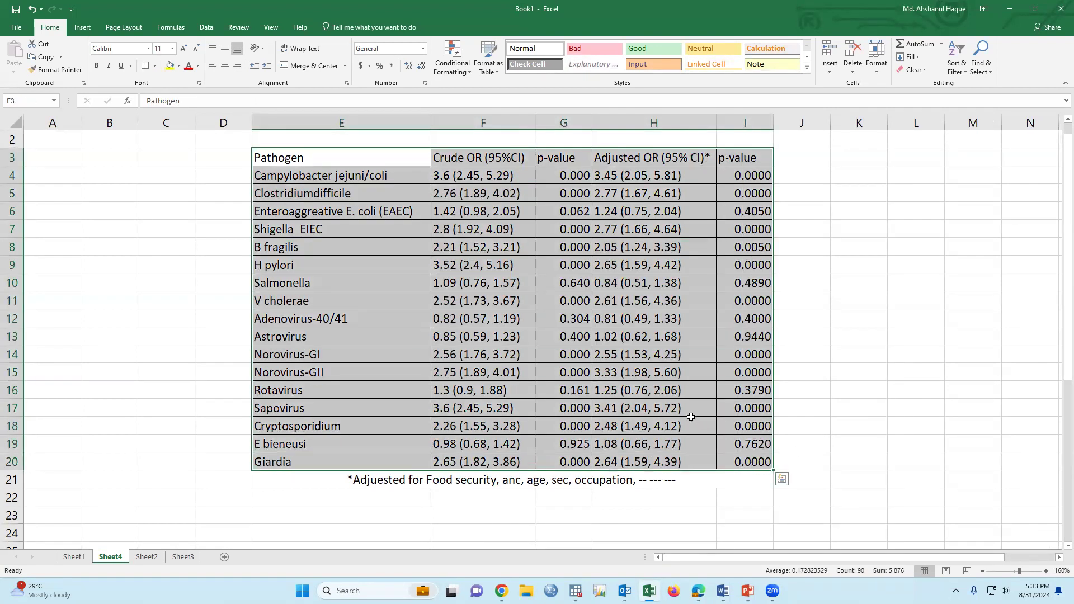
Switch to Stata and examine the dataset's variable list, including match_id, matchSex, matchAge and the covariates with their labels.
left_click(1007, 13)
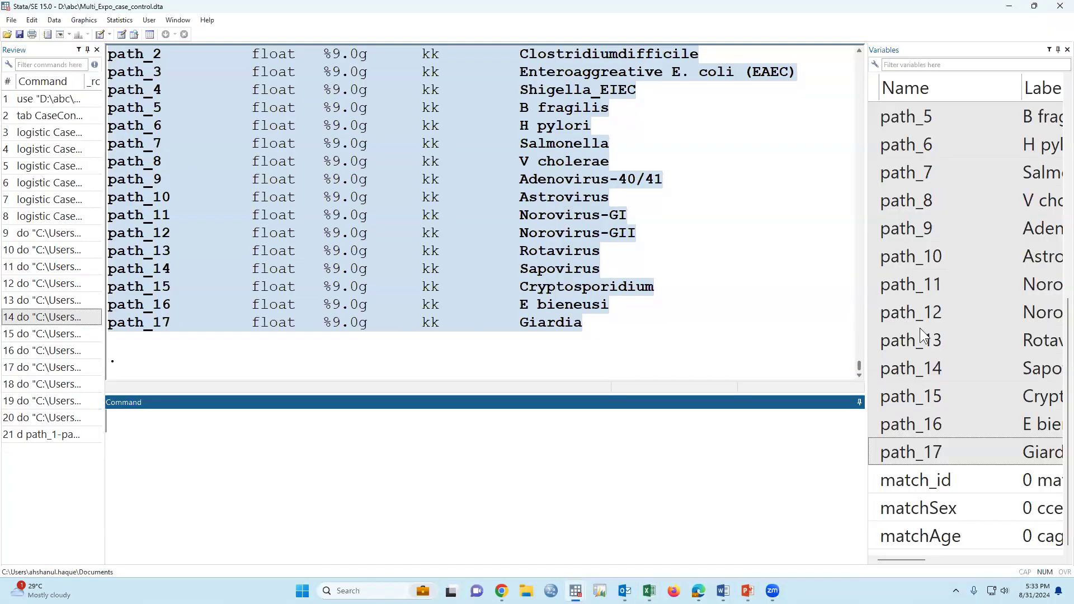
left_click_drag(864, 295, 821, 297)
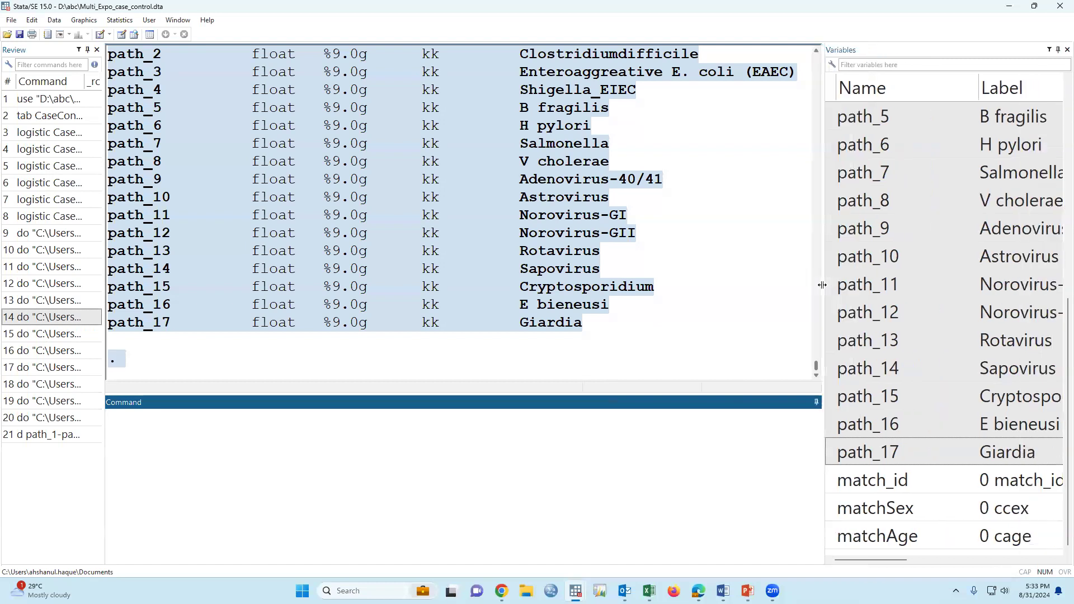
scroll(929, 387, "up", 5)
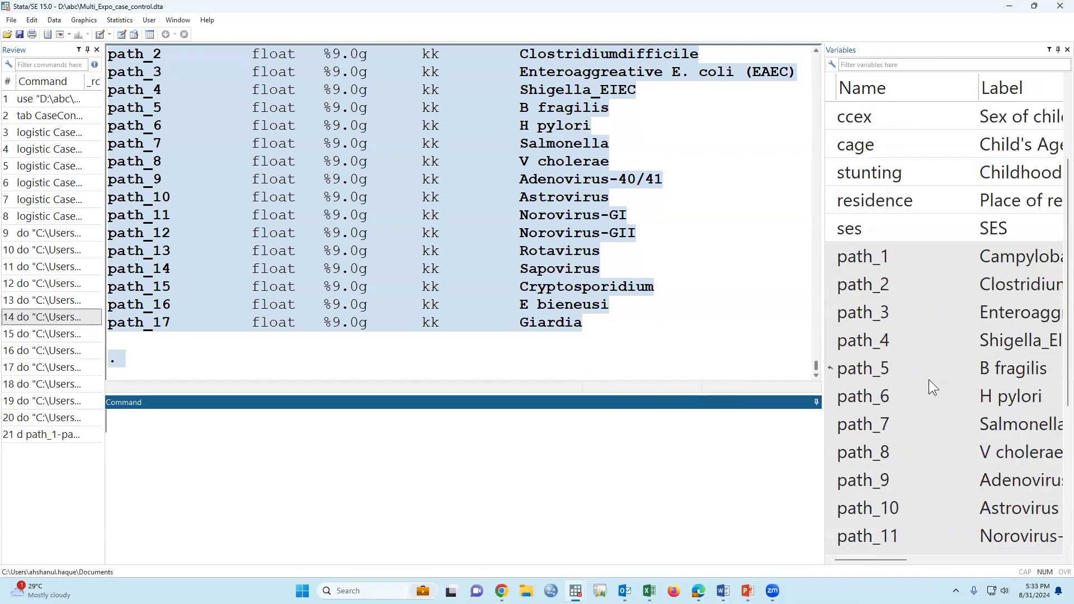
left_click(971, 117)
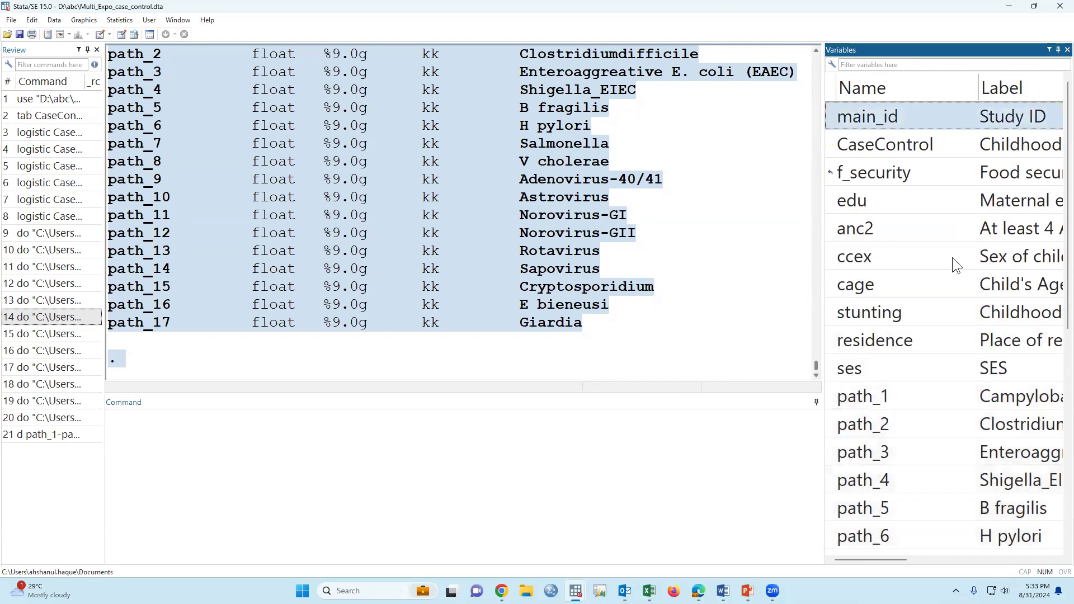
scroll(951, 313, "down", 5)
left_click(933, 481)
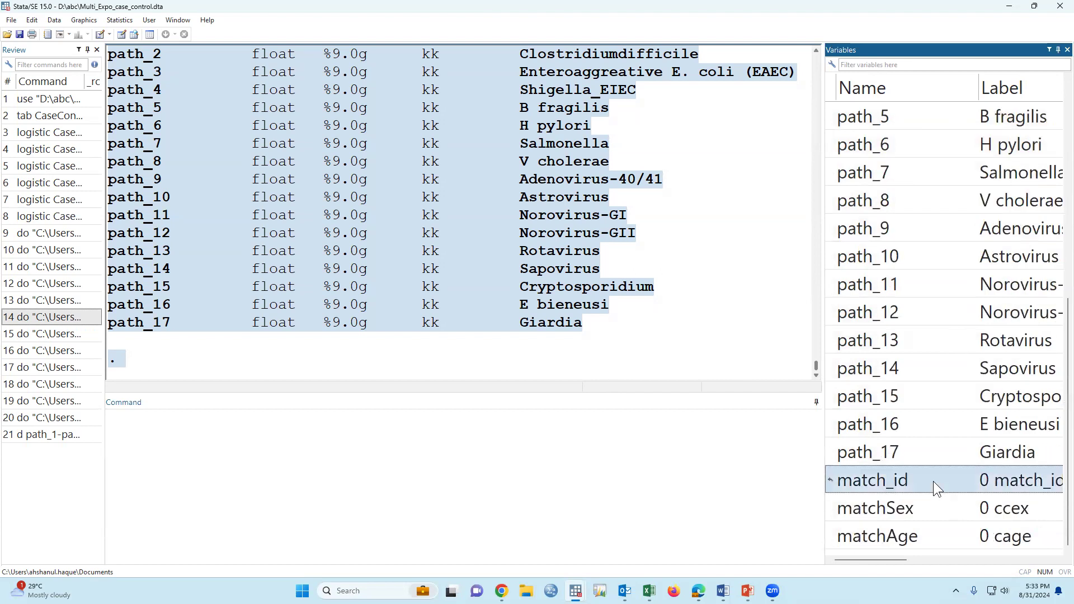
left_click_drag(824, 367, 694, 369)
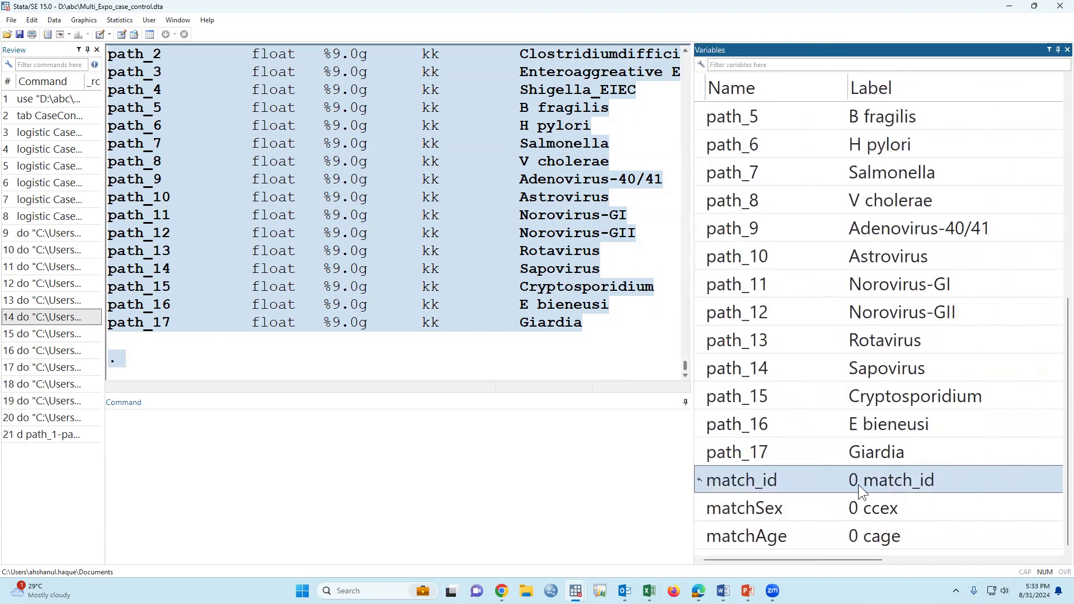
left_click(747, 508)
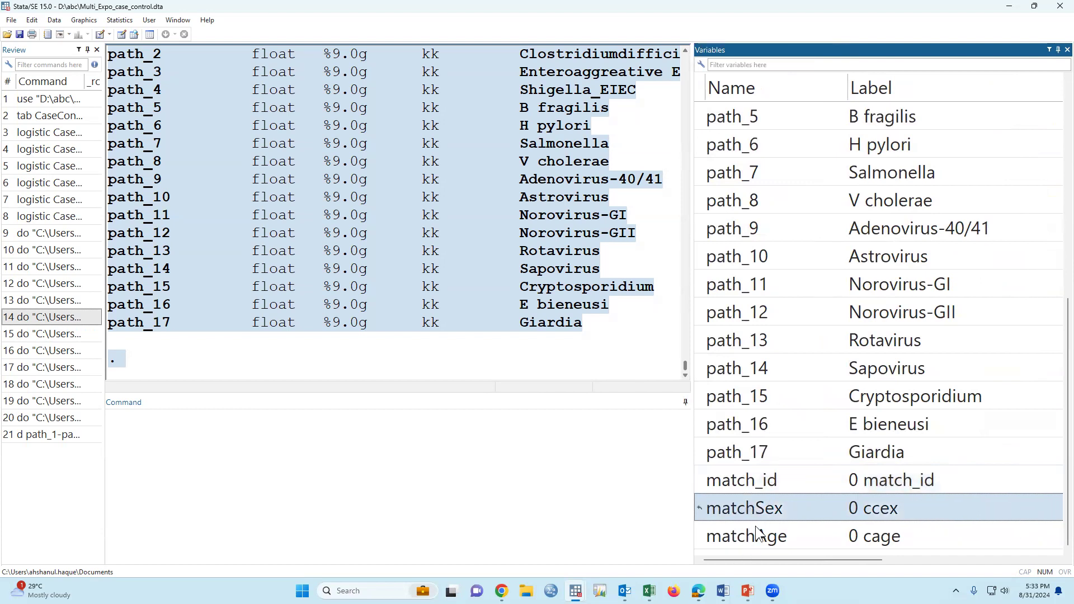
left_click(759, 537)
left_click(768, 512)
left_click(772, 539)
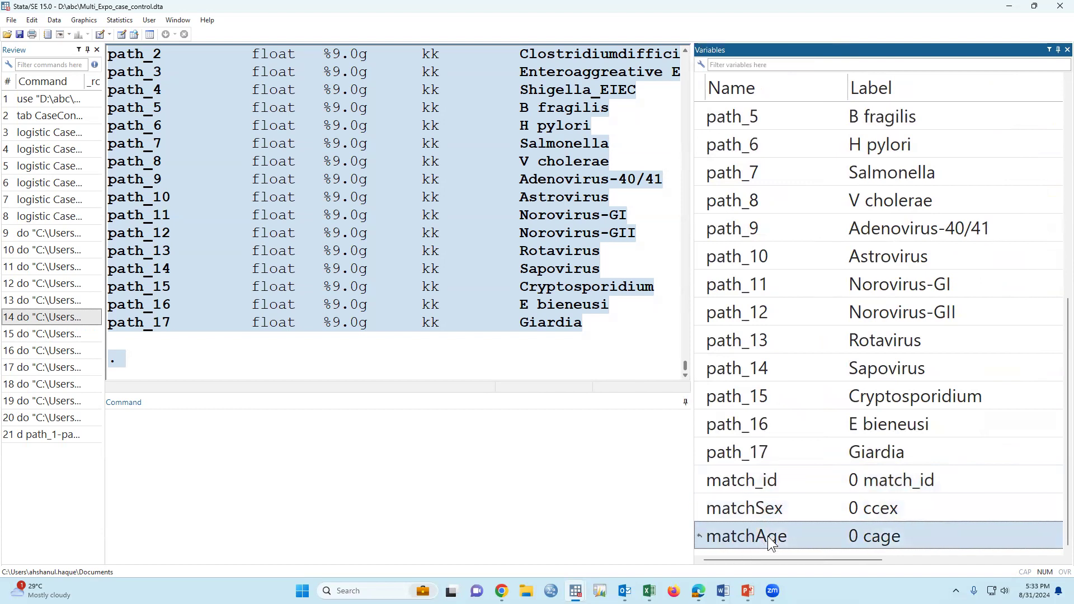
scroll(757, 511, "up", 4)
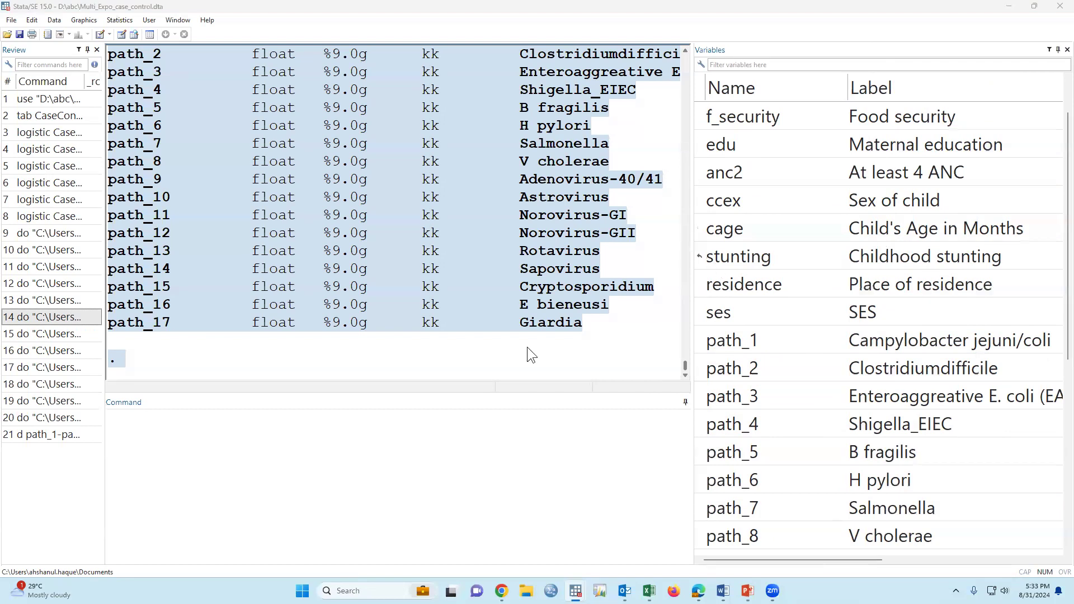
Enter the conditional logistic command "clogit CaseControl ib0.path_1, group( match_id )or" without running it, and highlight its group and or options.
left_click(338, 453)
type("clogit CaseControl ib0.path_1,  group( match_id )or")
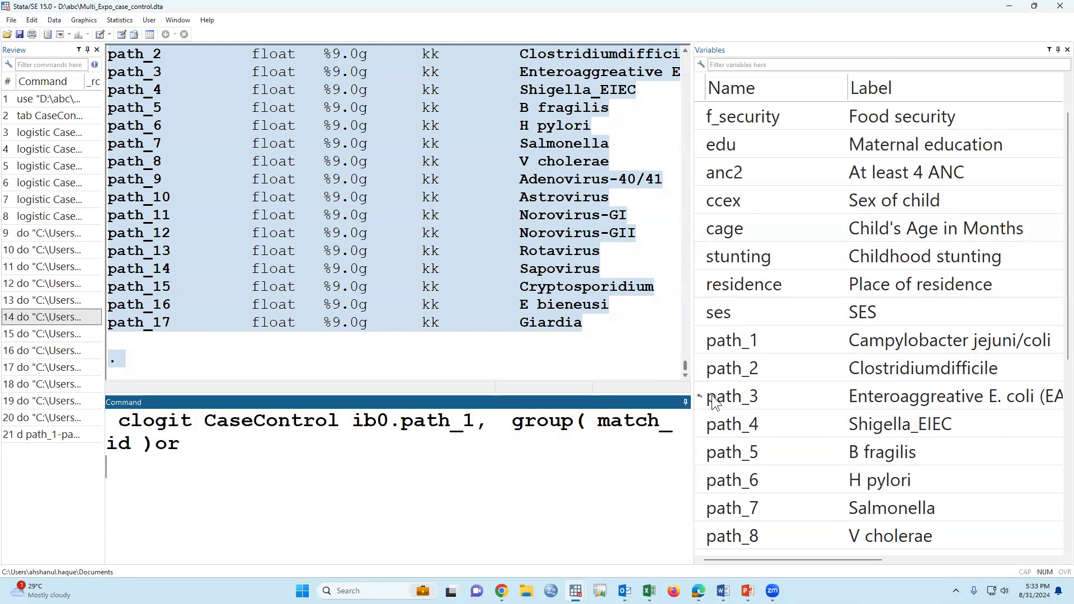
left_click_drag(694, 353, 858, 297)
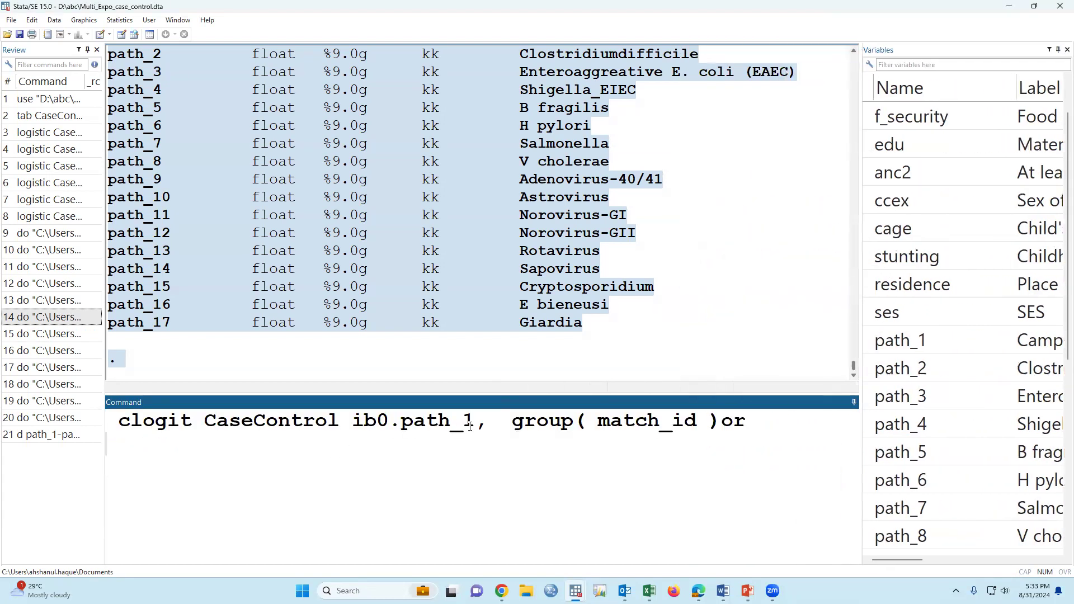
left_click_drag(519, 423, 747, 424)
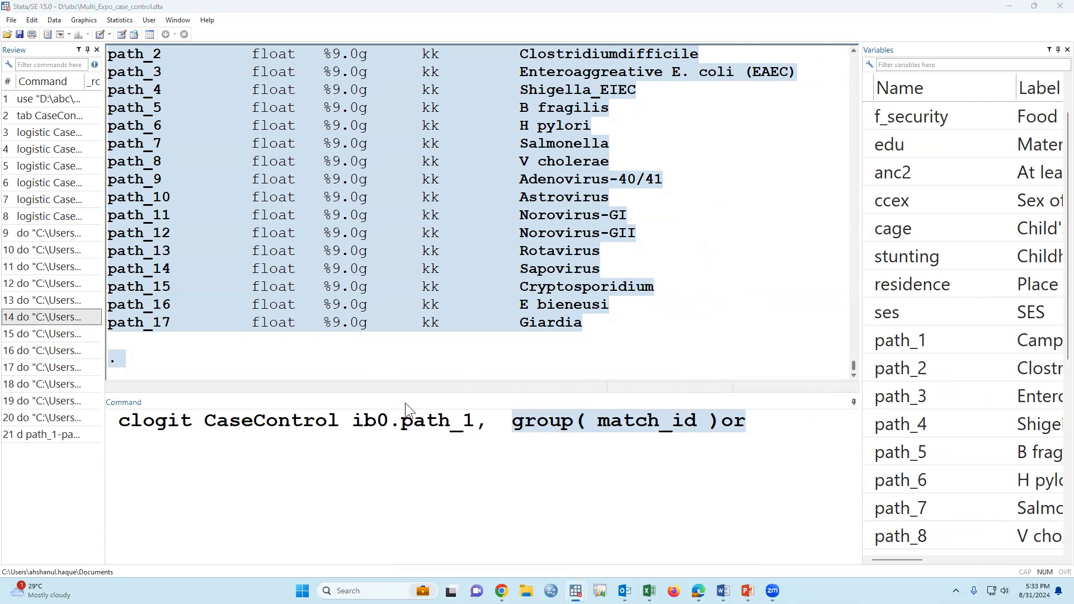
In the Untitled3.do do-file, copy the path_1 multiple logistic command from line 71 to line 90.
mouse_move(576, 591)
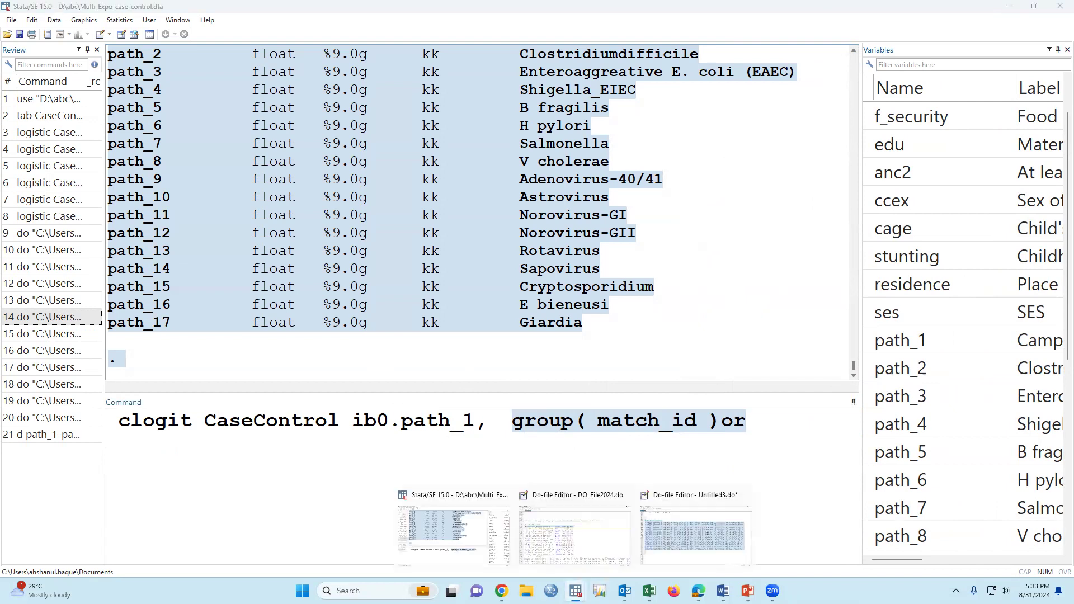
left_click(663, 541)
left_click(281, 188)
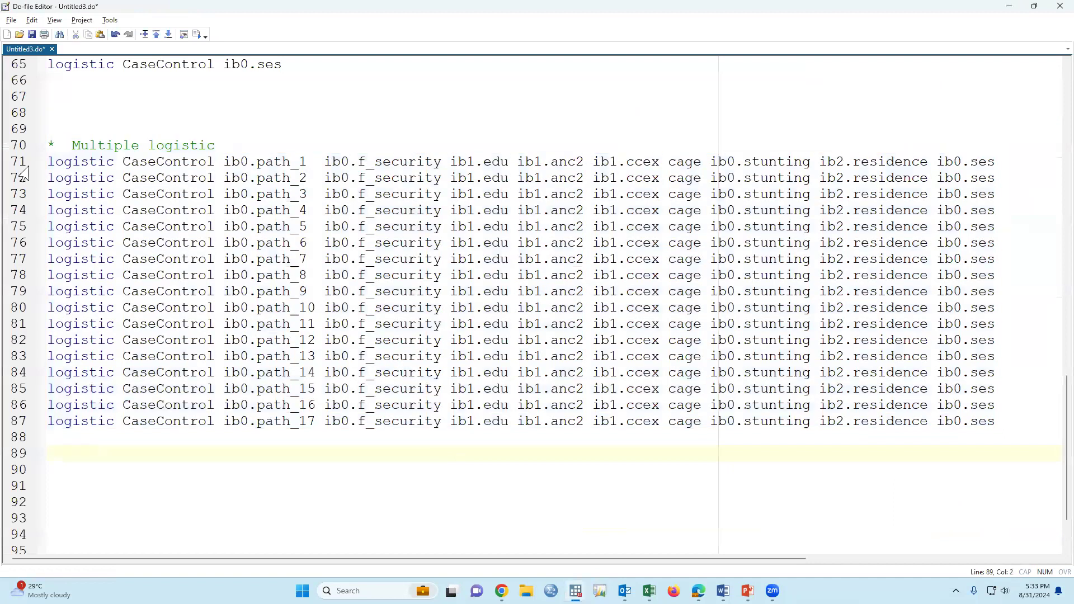
left_click(14, 163)
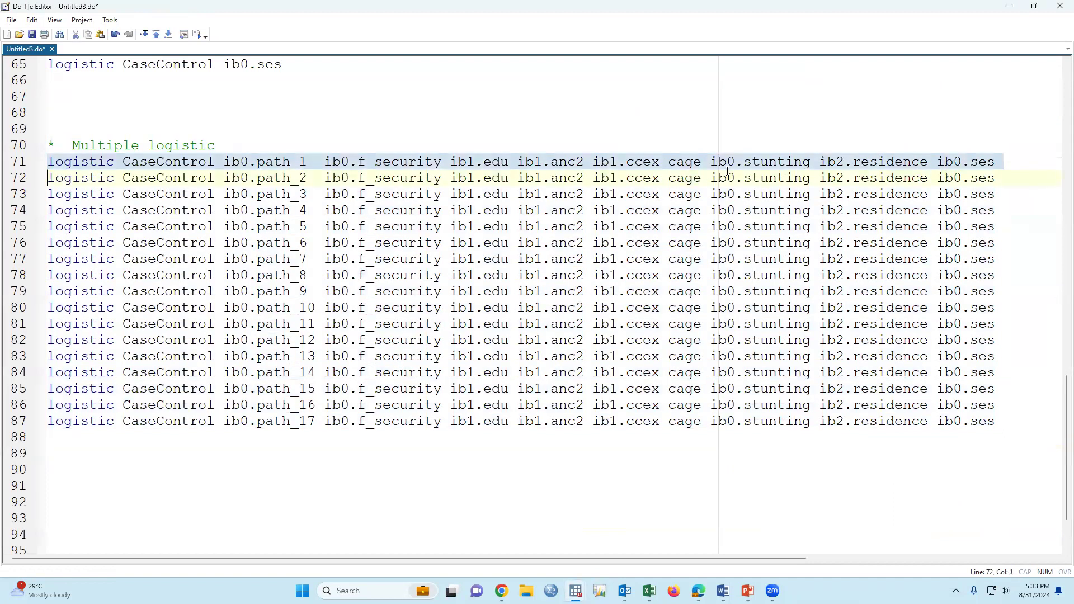
left_click(654, 179)
left_click_drag(593, 162, 700, 162)
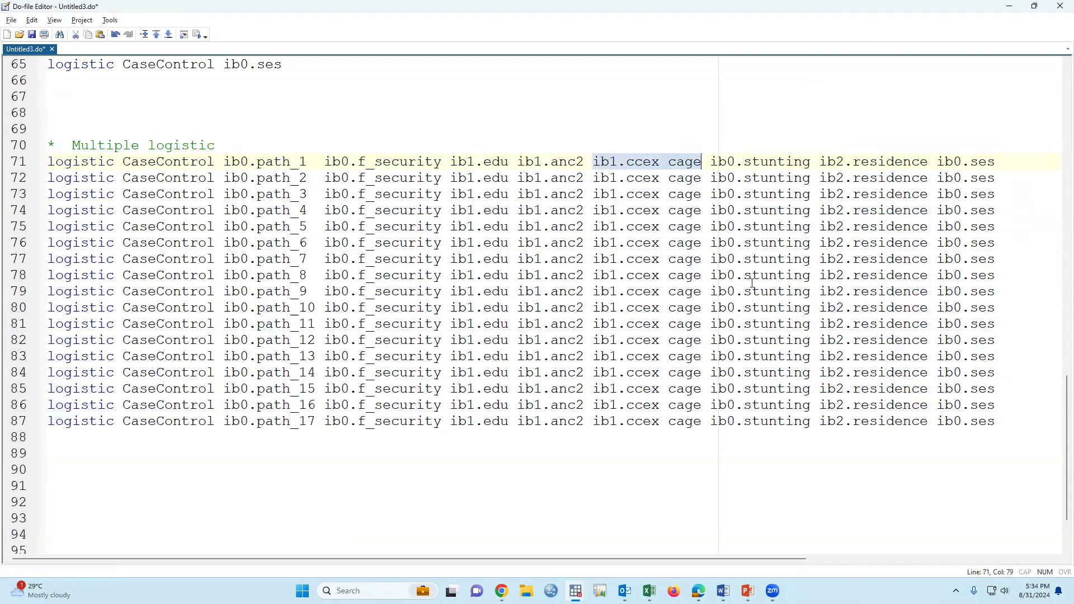
left_click(16, 163)
key("ctrl+c")
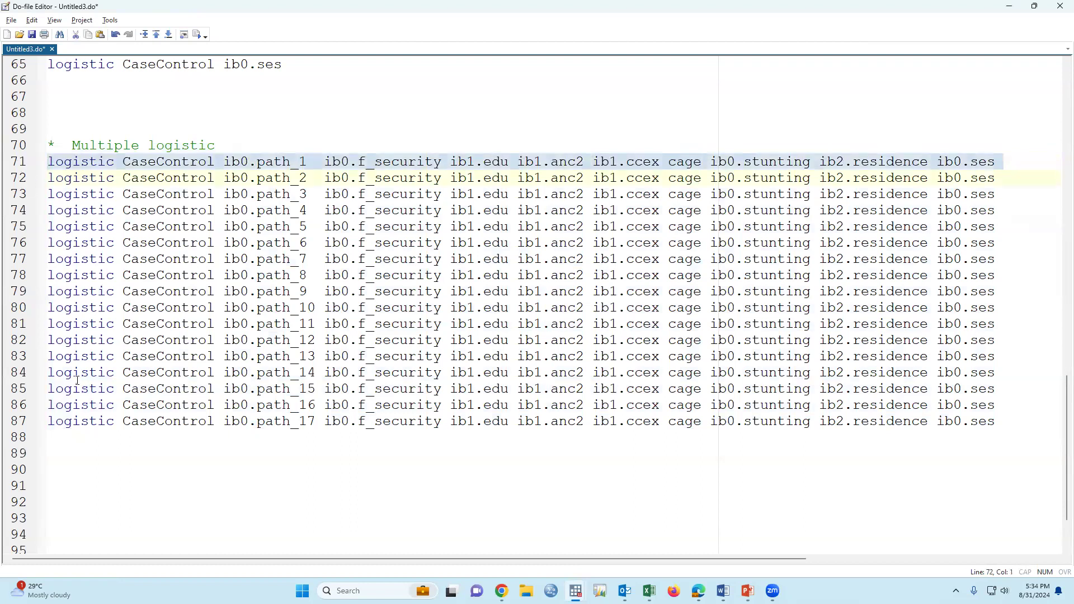
left_click(109, 473)
key("ctrl+v")
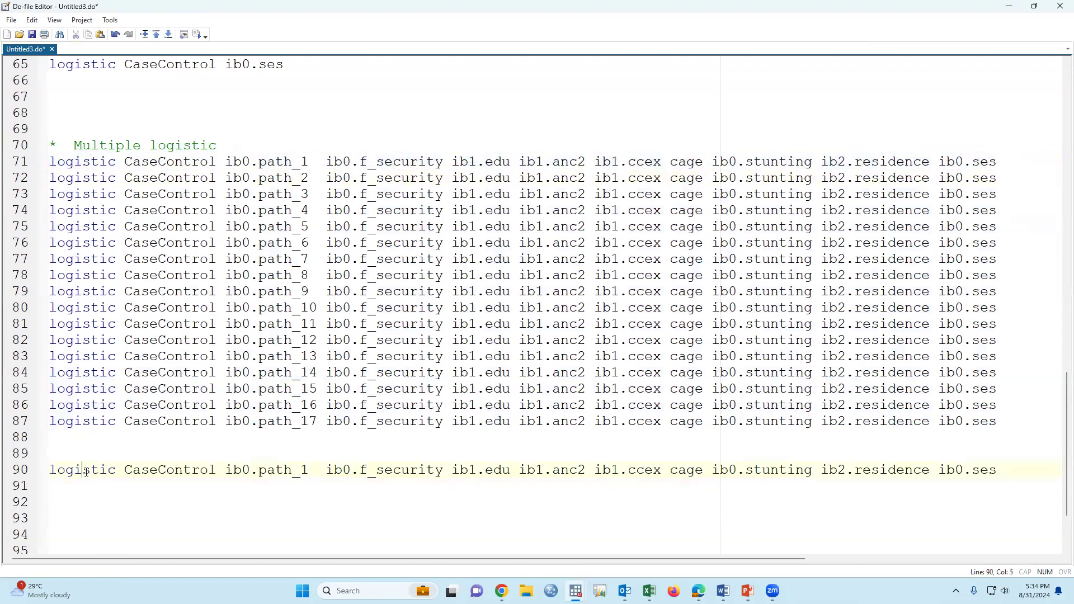
In line 90 of the do-file, replace logistic with clogit and remove the covariates ib1.ccex and cage.
type("clogi")
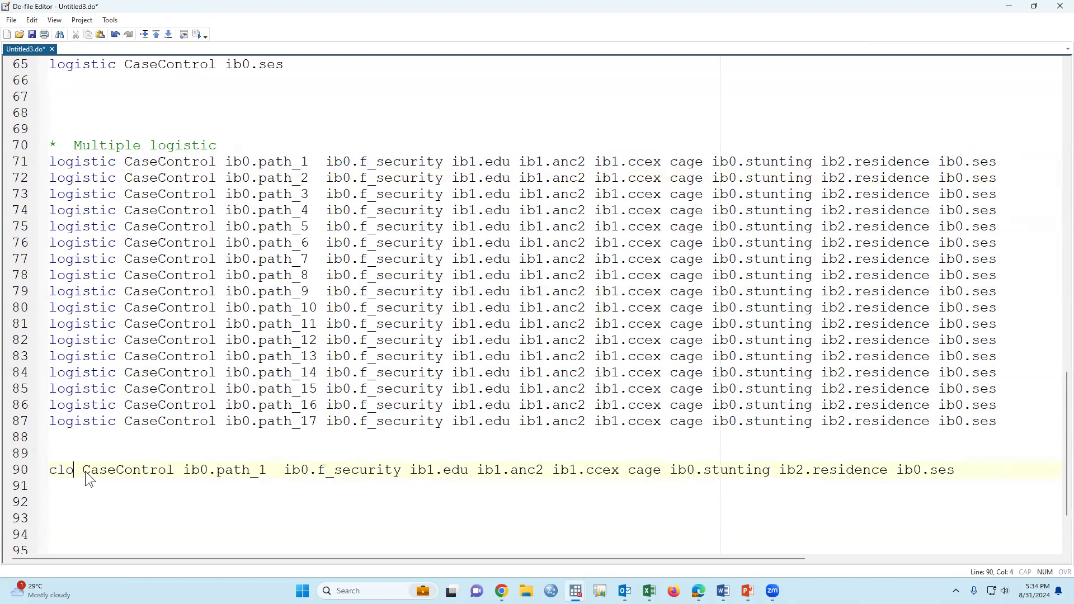
type("t")
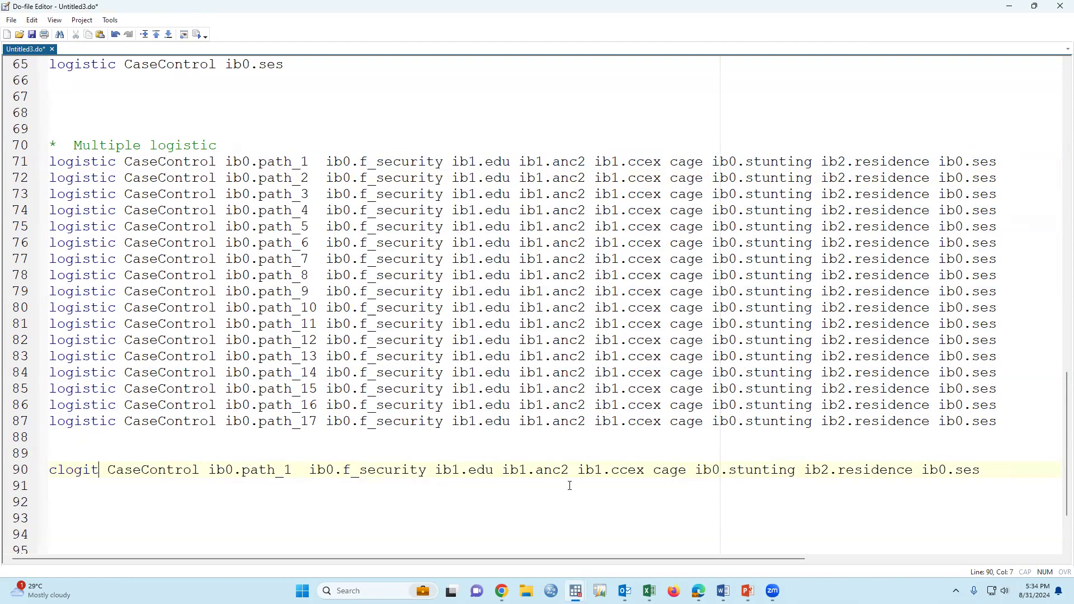
left_click_drag(580, 469, 688, 470)
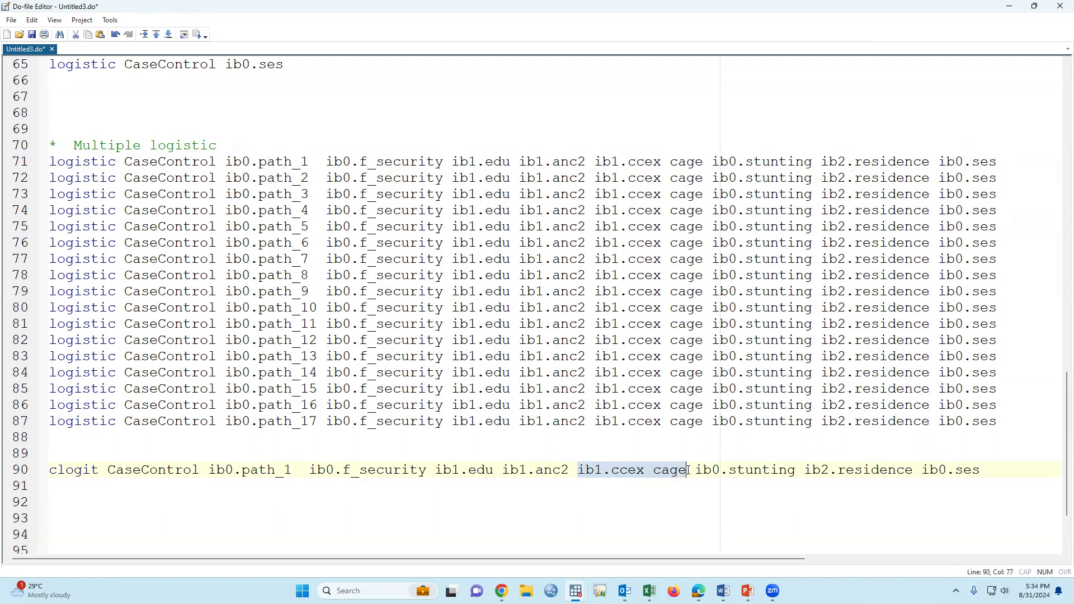
key("Delete")
key("Delete")
Append ", group(match_id), or" to the clogit command on line 90, run it and view its output in Stata.
type(", group()")
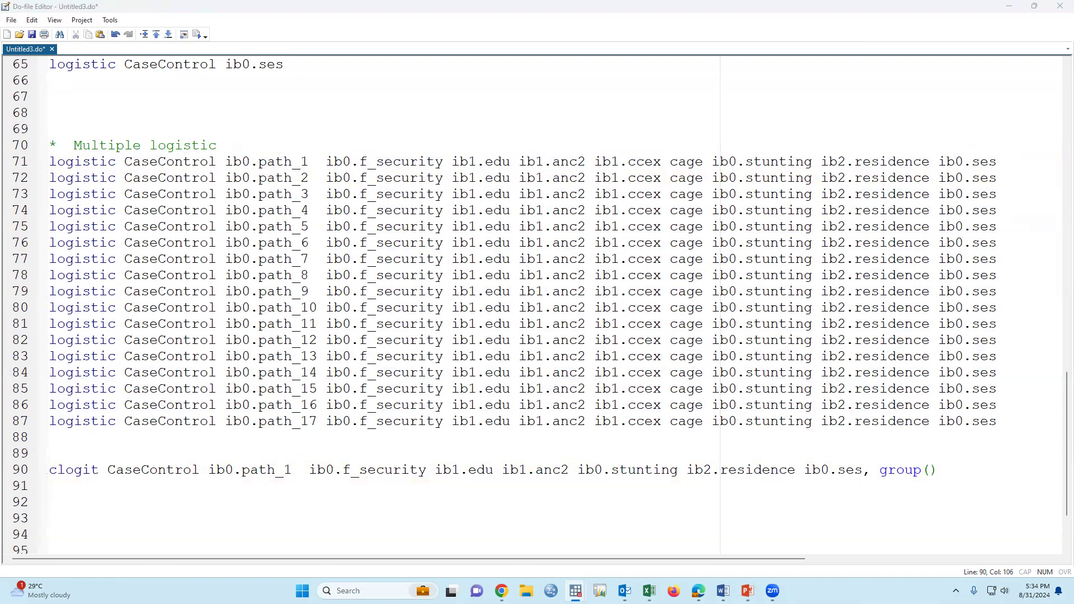
left_click(925, 472)
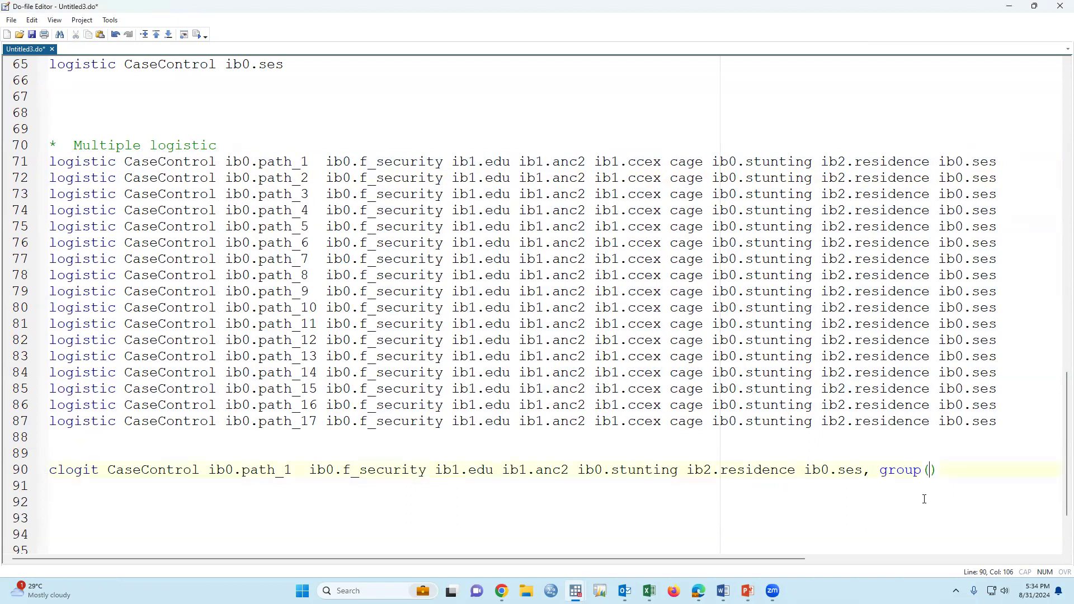
type("match_id), or")
left_click(13, 470)
left_click(201, 35)
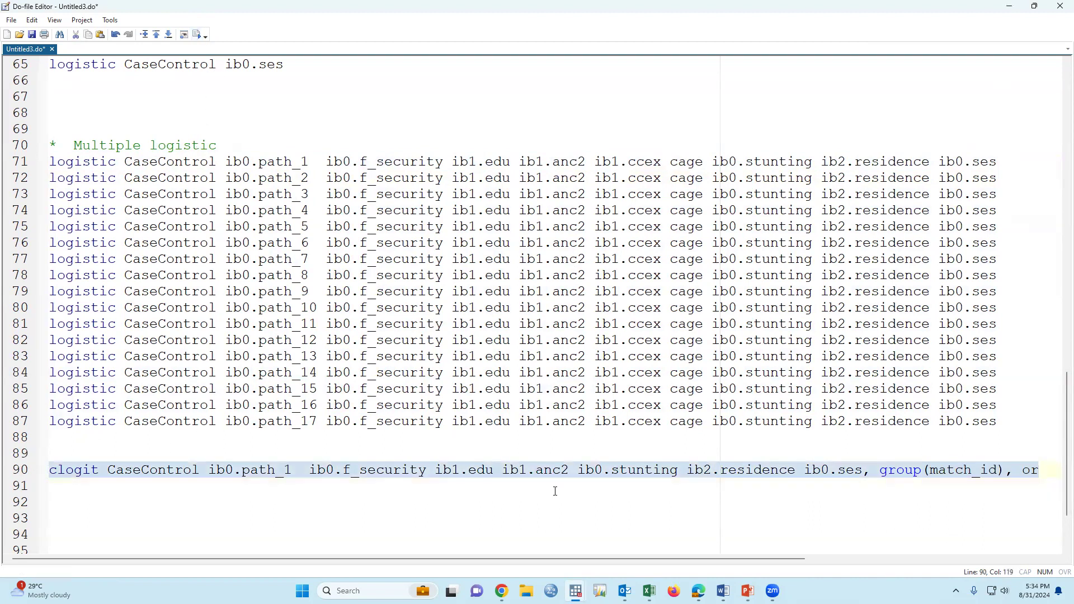
mouse_move(575, 591)
left_click(453, 536)
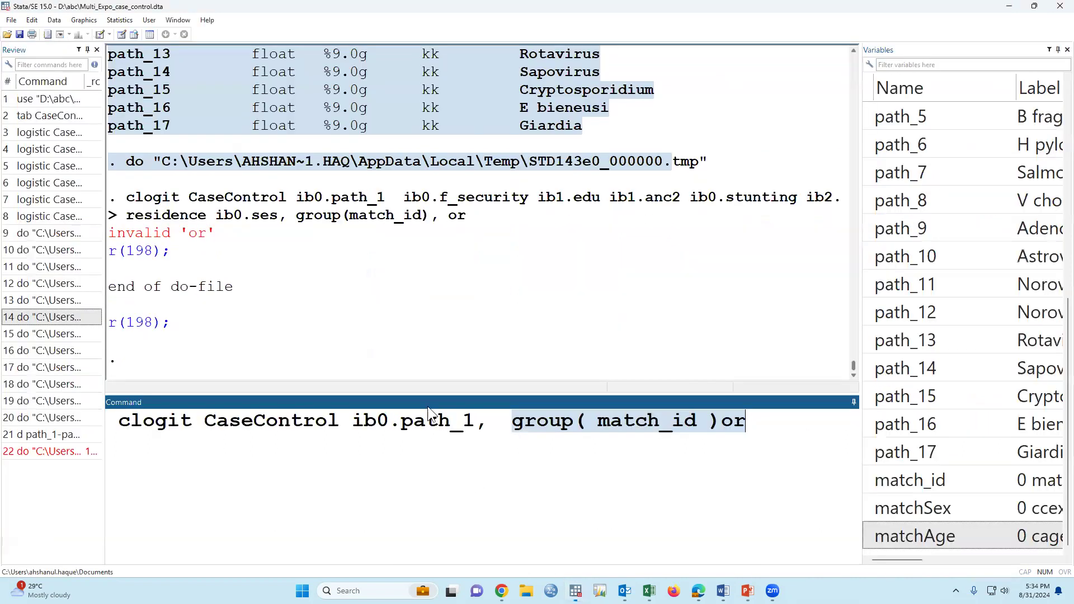
Shift the clogit command down to line 91, remove the comma before its or option and rerun it.
key("alt+Tab")
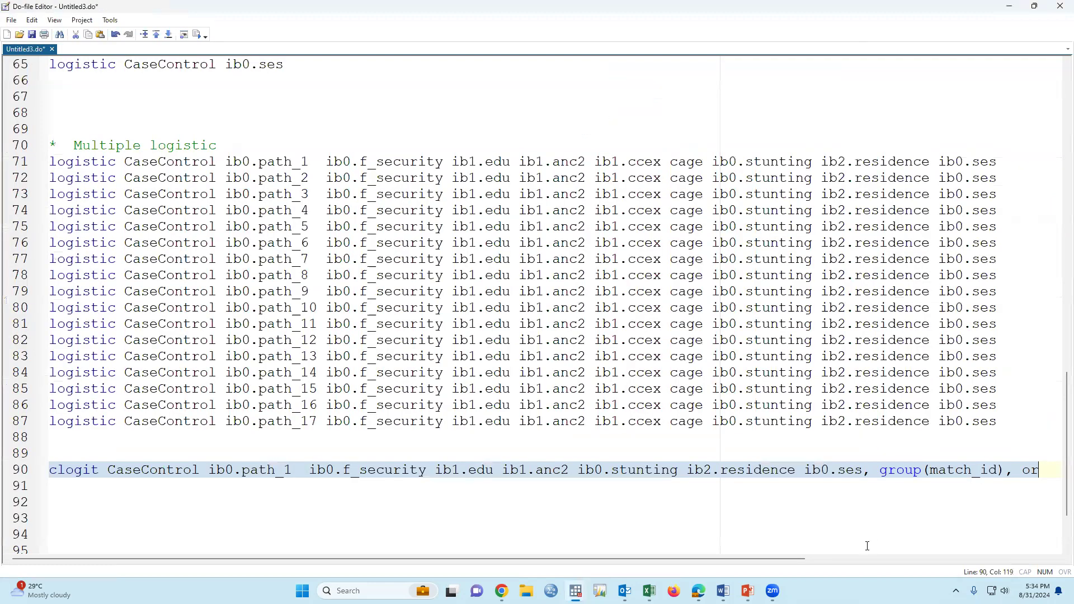
key("ctrl+shift+Down")
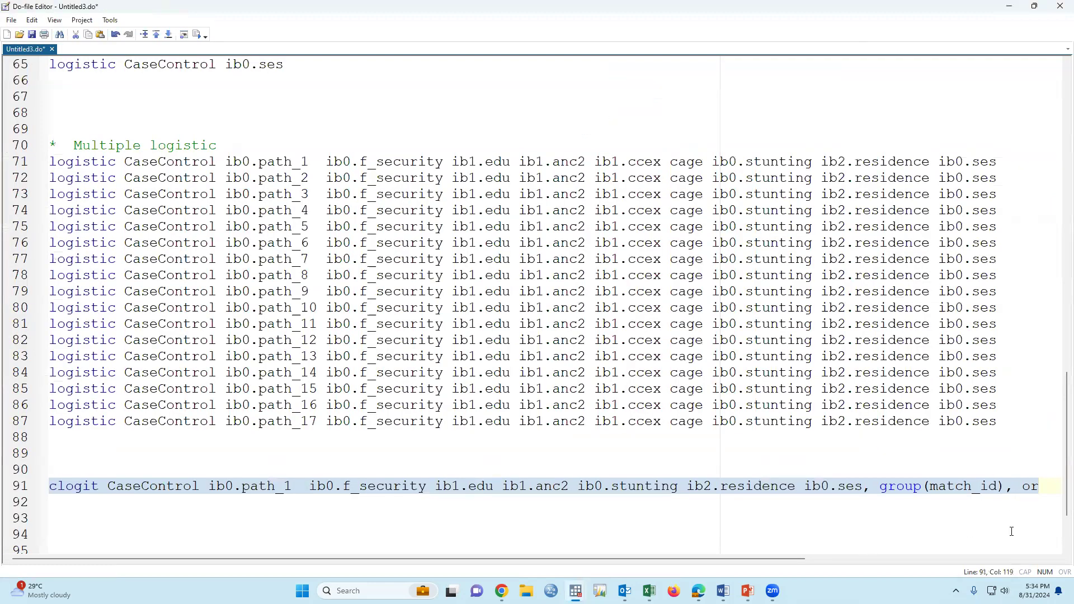
left_click(1012, 487)
key("BackSpace")
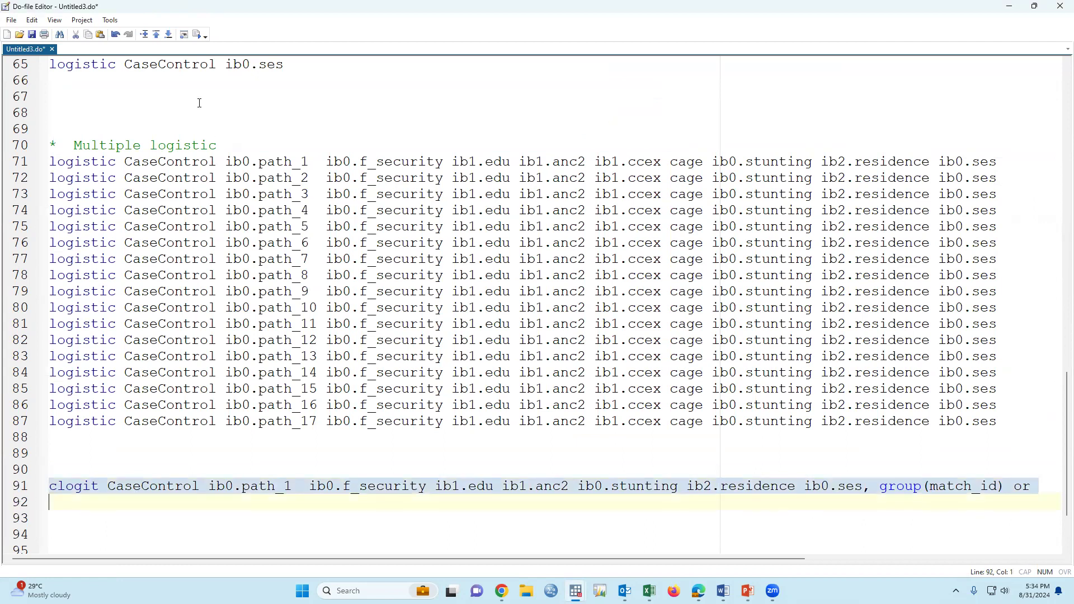
left_click(199, 35)
key("alt+Tab")
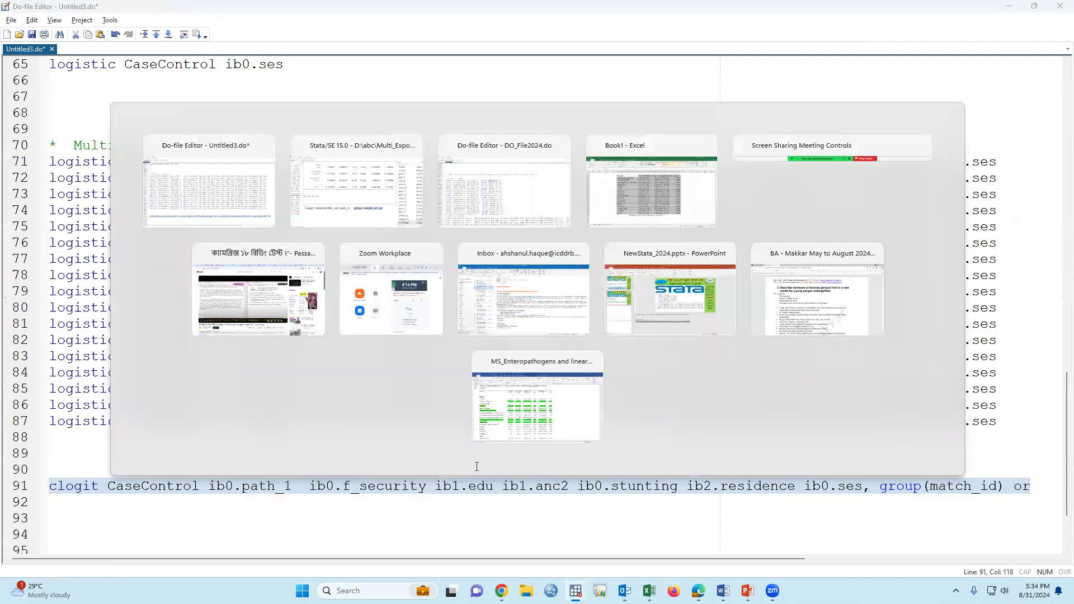
Examine the conditional logistic regression output for path_1 and the covariates, highlighting the group(match_id) option in the echoed command.
scroll(528, 335, "up", 8)
scroll(528, 334, "down", 5)
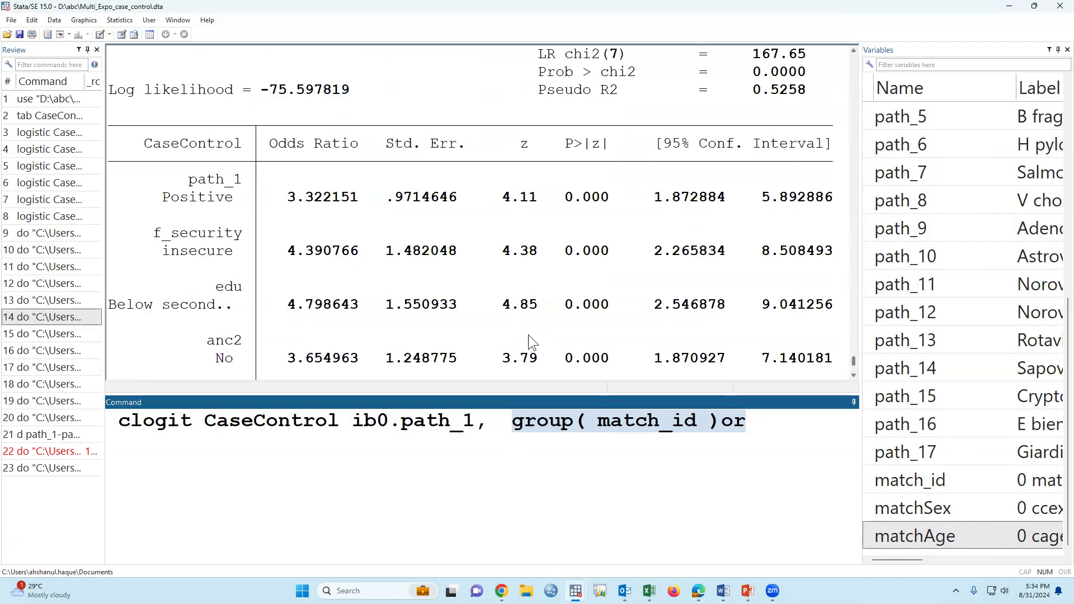
scroll(263, 202, "up", 7)
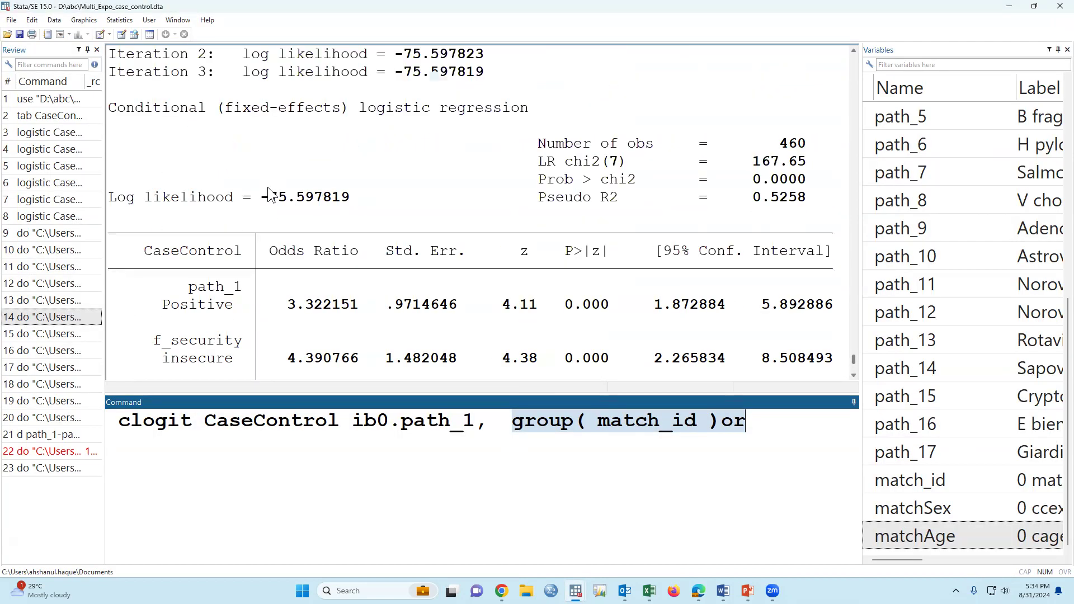
left_click_drag(290, 144, 435, 149)
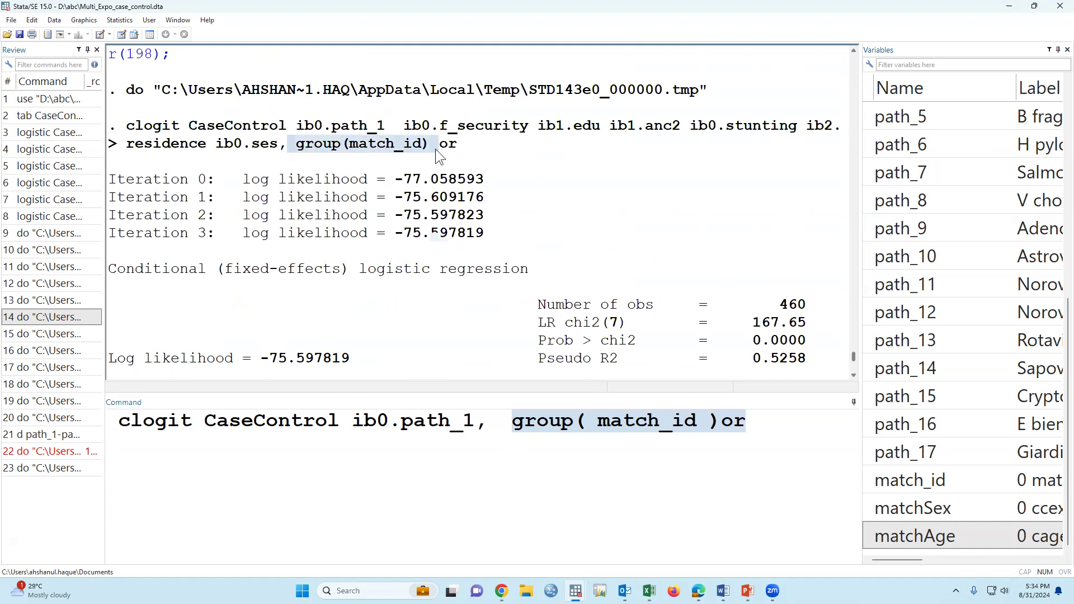
scroll(647, 364, "down", 10)
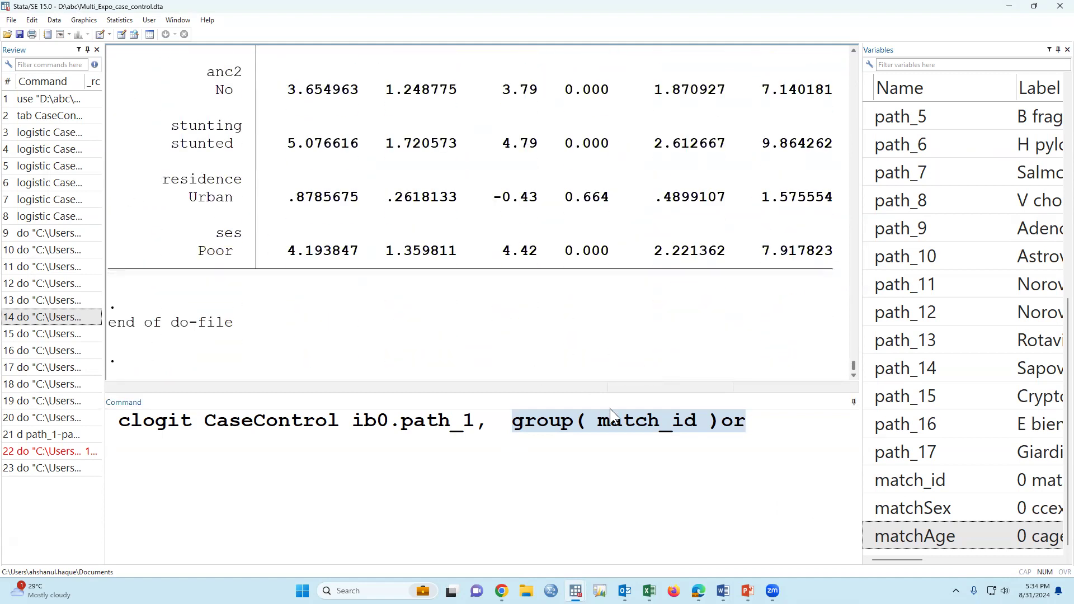
Switch to Excel to view the crude and adjusted odds ratio table, and return to the path_1 clogit results in Stata.
mouse_move(649, 591)
left_click(649, 532)
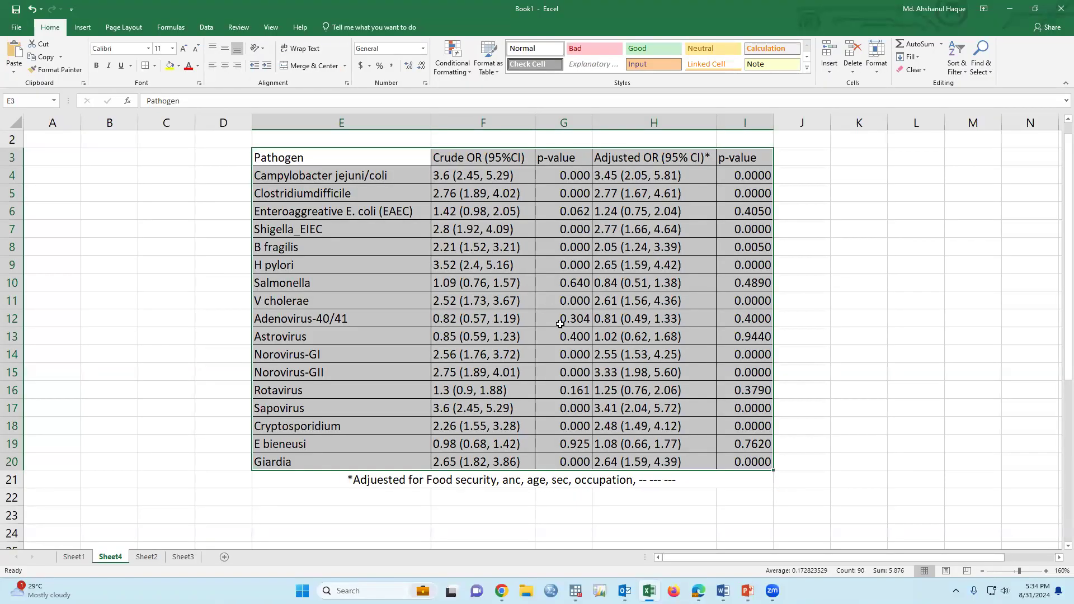
left_click(500, 393)
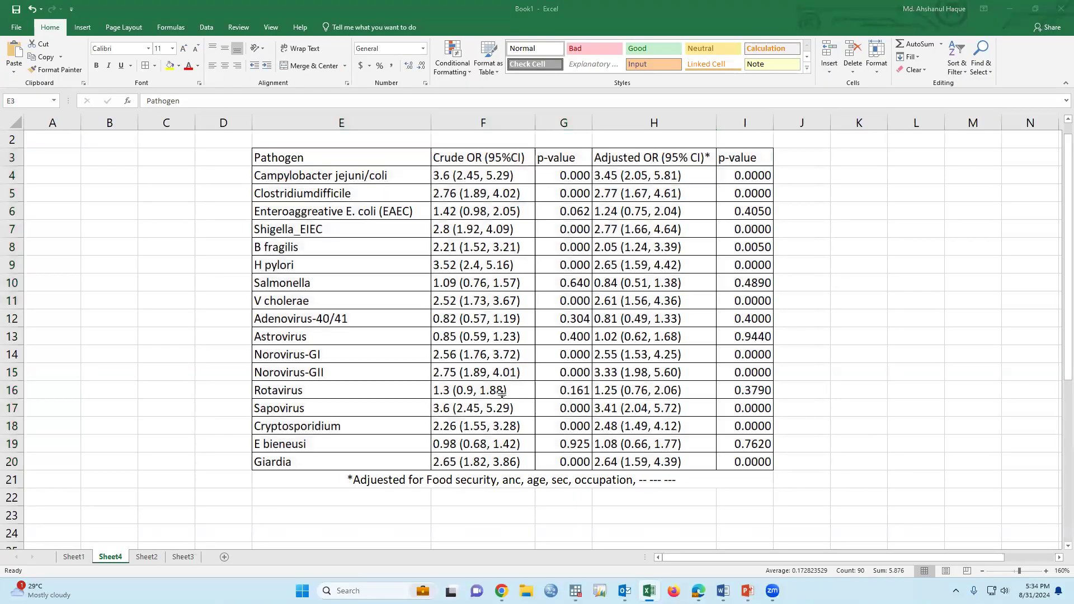
key("alt+Tab")
scroll(500, 348, "up", 8)
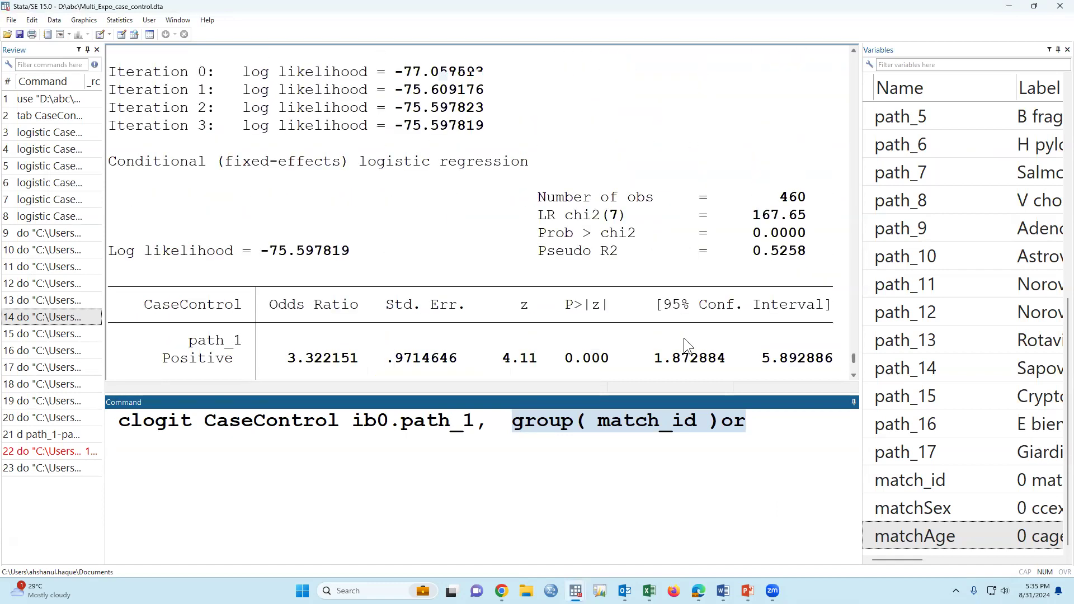
Switch to the Untitled3.do do-file and review the commands from the clogit line back to the Part-12 heading.
mouse_move(576, 591)
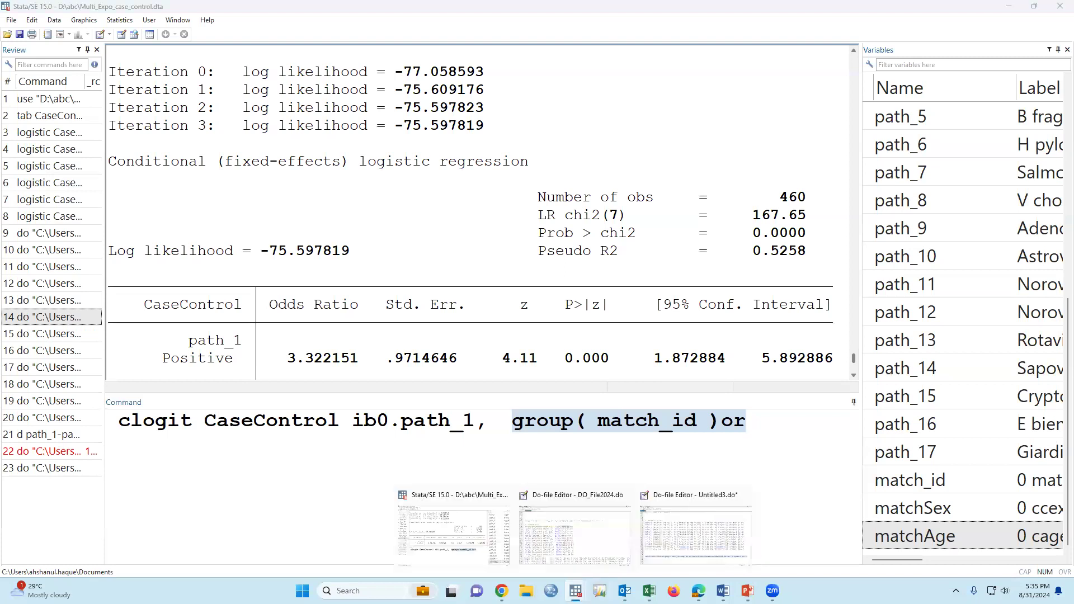
left_click(684, 545)
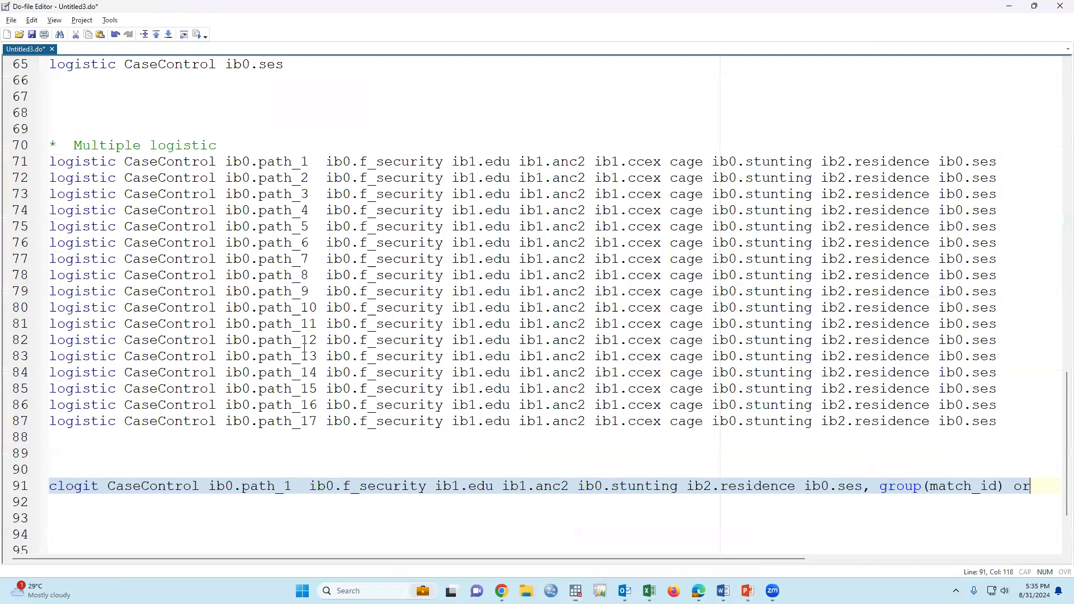
scroll(305, 348, "up", 11)
scroll(305, 348, "up", 1)
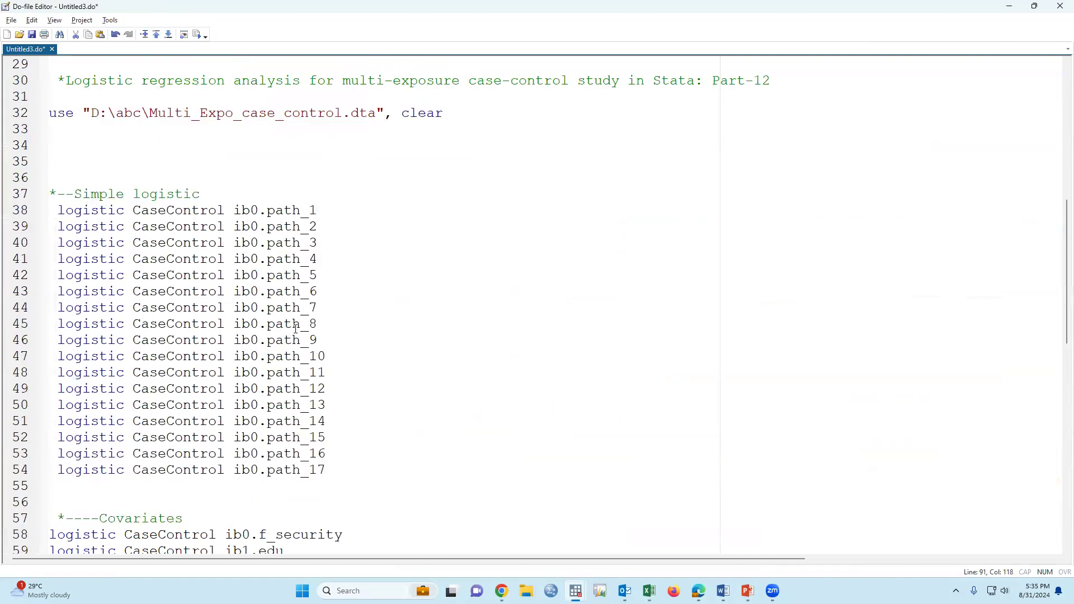
scroll(297, 329, "up", 2)
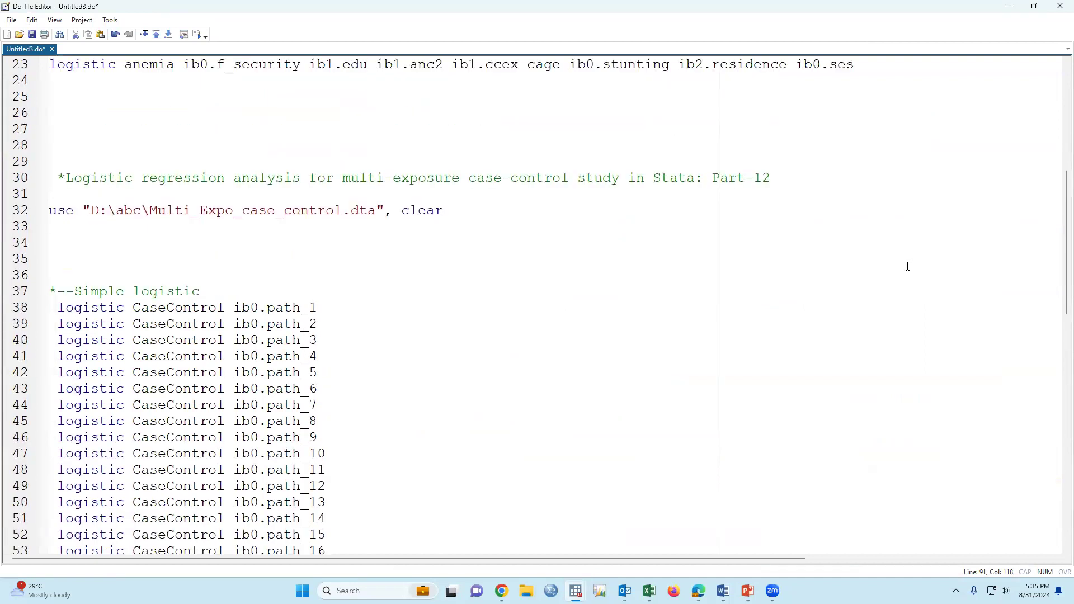